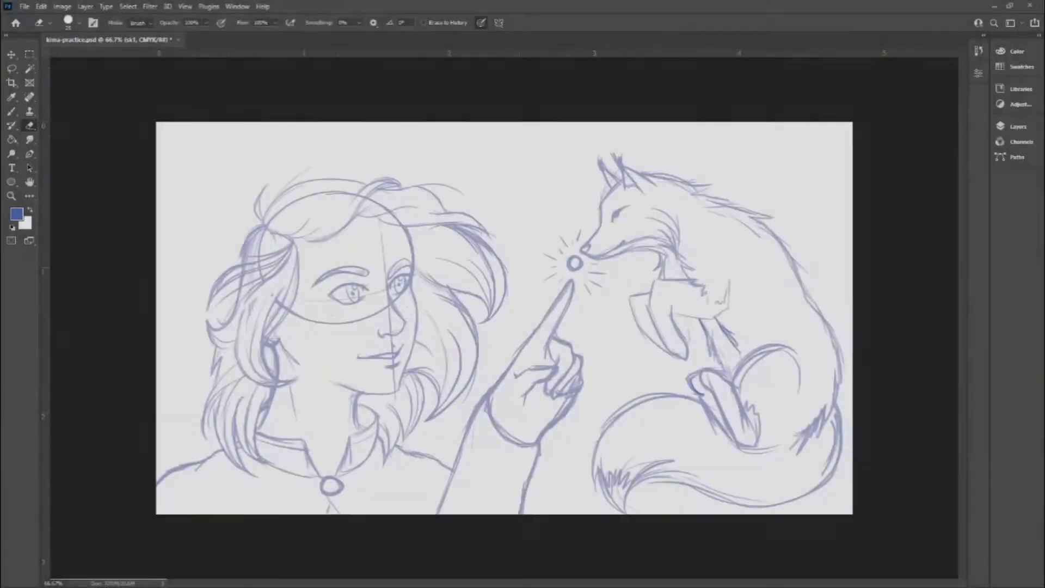
# Switch to black and ink the crown strand and the arc across the top of the hair.
pyautogui.click(11, 229)
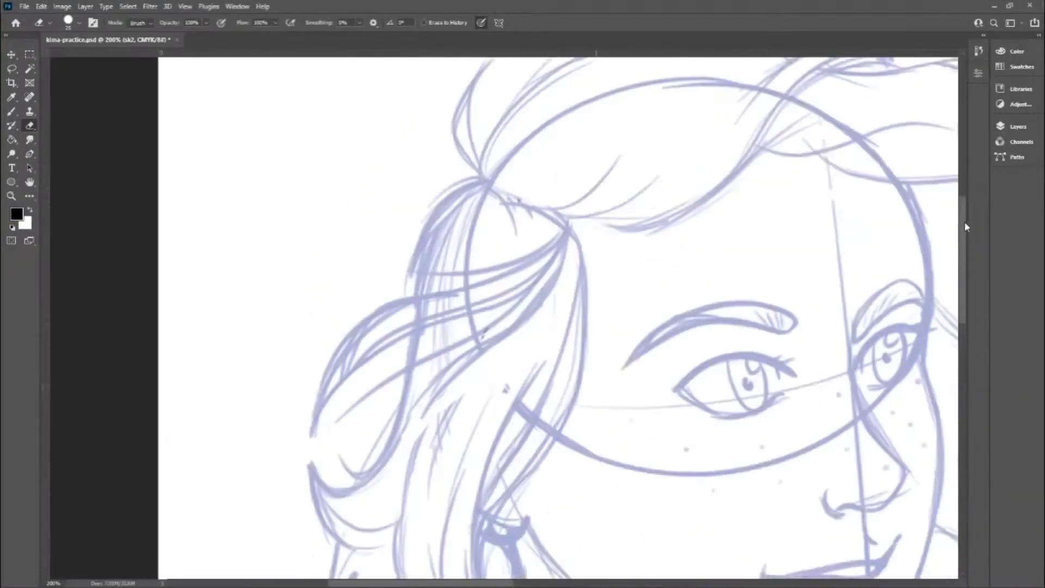
pyautogui.moveTo(442, 249); pyautogui.dragTo(472, 348)
pyautogui.moveTo(473, 348); pyautogui.dragTo(483, 179)
pyautogui.hotkey('ctrl', '-')
pyautogui.moveTo(484, 327); pyautogui.dragTo(811, 227)
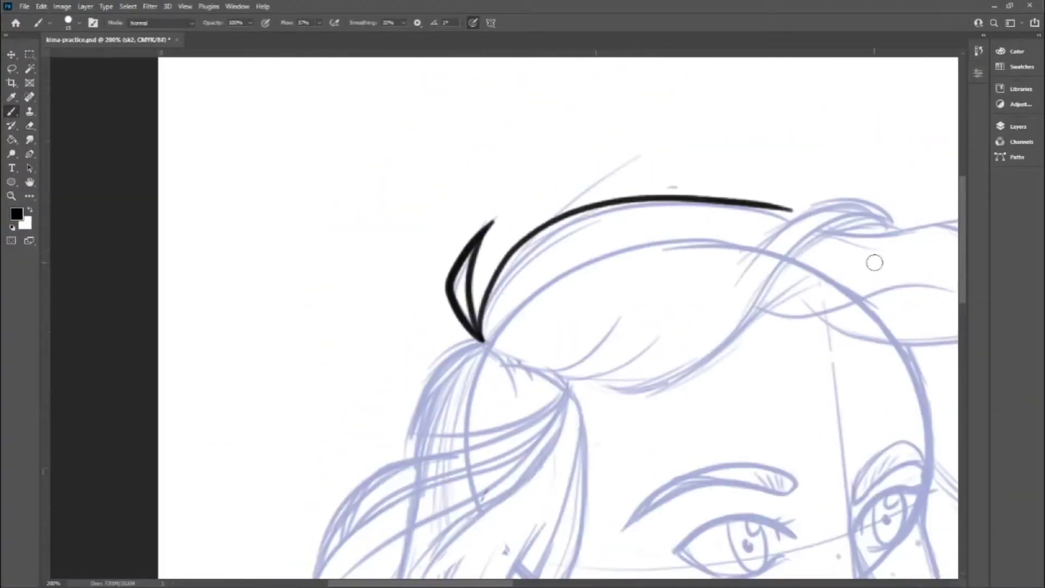
pyautogui.moveTo(485, 341); pyautogui.dragTo(411, 474)
# Ink the S-curve, wavy top strands and a strand sweeping right through the hair.
pyautogui.hscroll(10, 430, 511)
pyautogui.moveTo(239, 383); pyautogui.dragTo(569, 220)
pyautogui.moveTo(432, 237); pyautogui.dragTo(583, 207)
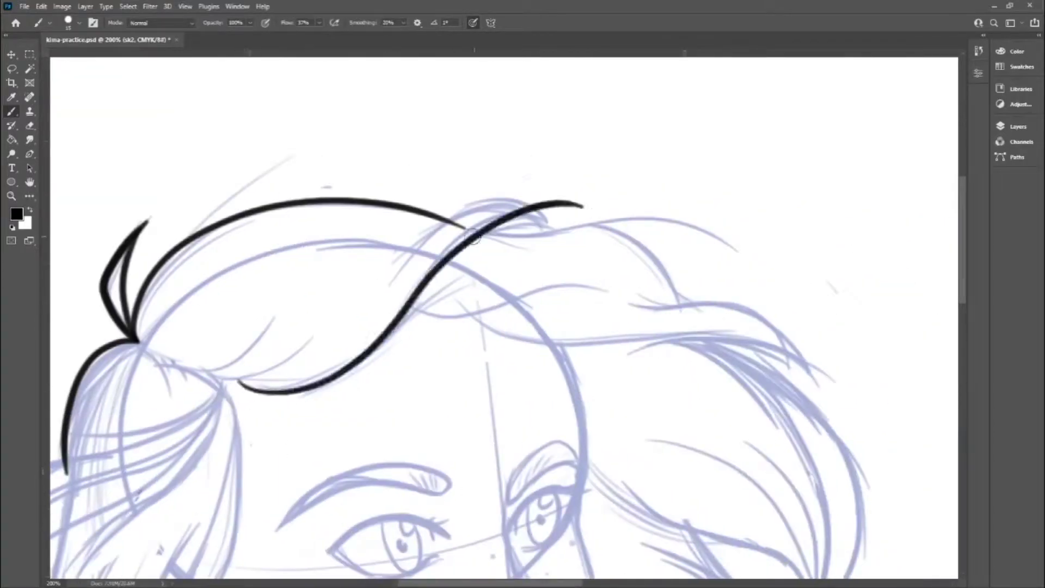
pyautogui.moveTo(440, 231); pyautogui.dragTo(596, 223)
pyautogui.moveTo(400, 325); pyautogui.dragTo(594, 300)
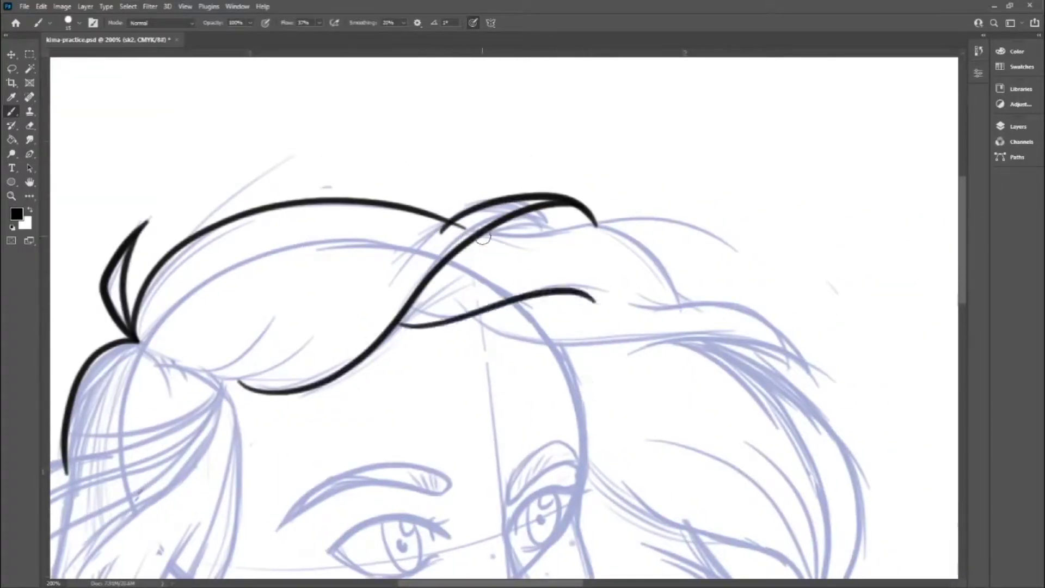
pyautogui.moveTo(482, 235)
pyautogui.mouseDown()
pyautogui.moveTo(621, 233)
pyautogui.moveTo(678, 305)
pyautogui.mouseUp()
pyautogui.moveTo(634, 304); pyautogui.dragTo(795, 380)
# Redraw a misdrawn hair stroke and ink strands meeting the right-side curve.
pyautogui.moveTo(468, 316); pyautogui.dragTo(800, 381)
pyautogui.hotkey('ctrl', 'z')
pyautogui.moveTo(455, 299); pyautogui.dragTo(795, 376)
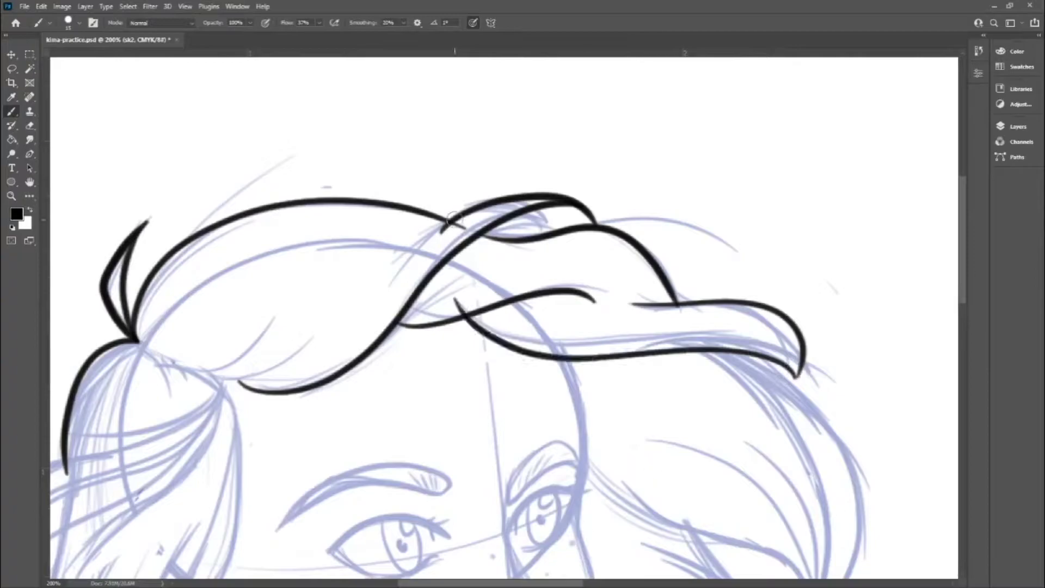
pyautogui.scroll(-5, 763, 354)
pyautogui.moveTo(762, 218); pyautogui.dragTo(773, 490)
pyautogui.moveTo(621, 334); pyautogui.dragTo(760, 493)
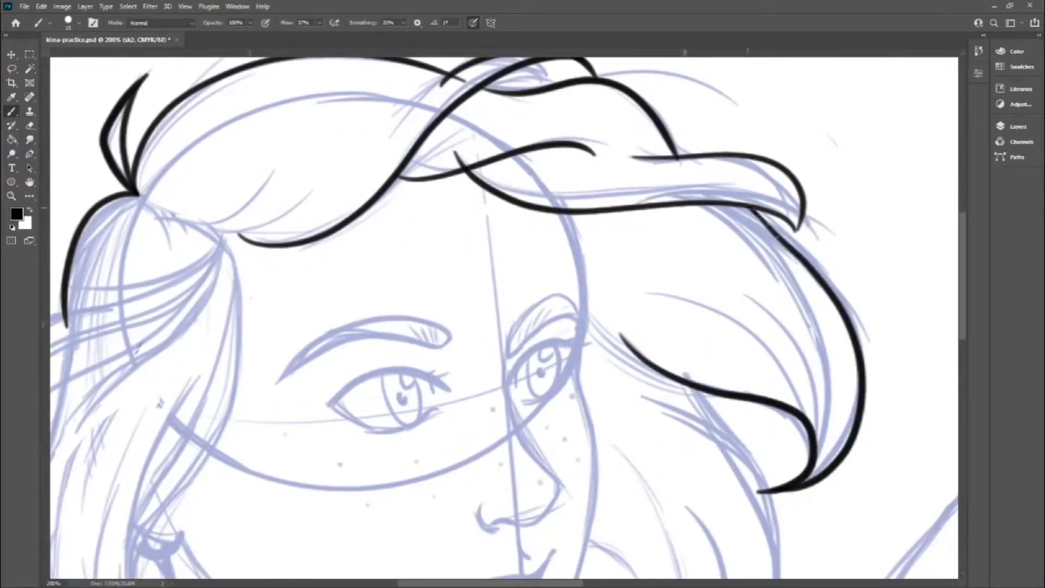
# Ink the hair strands hanging down on the right of the face.
pyautogui.scroll(-5, 966, 288)
pyautogui.moveTo(760, 231); pyautogui.dragTo(623, 530)
pyautogui.moveTo(553, 381); pyautogui.dragTo(620, 534)
pyautogui.moveTo(675, 245); pyautogui.dragTo(626, 523)
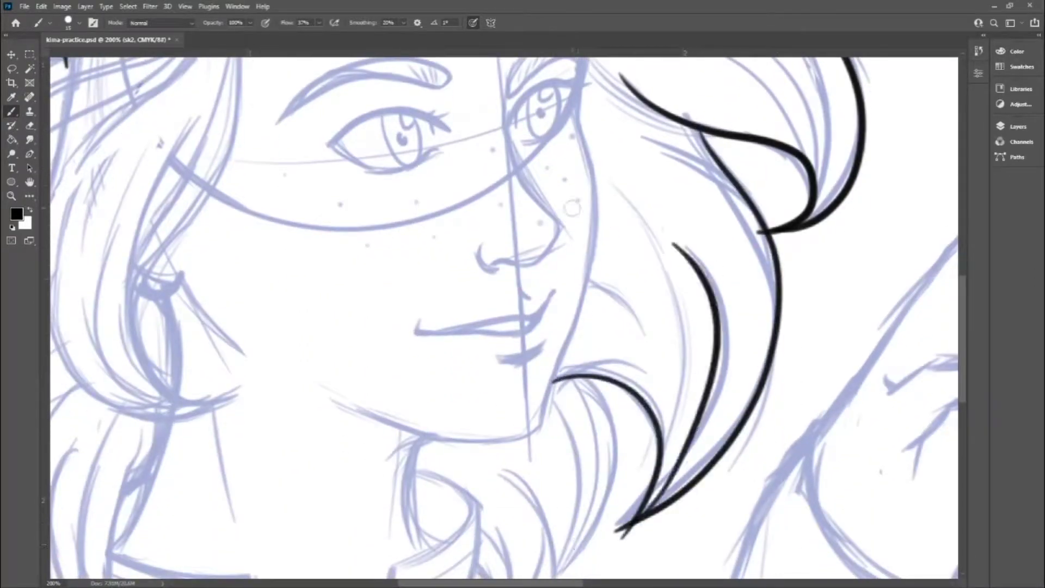
pyautogui.moveTo(623, 139); pyautogui.dragTo(762, 232)
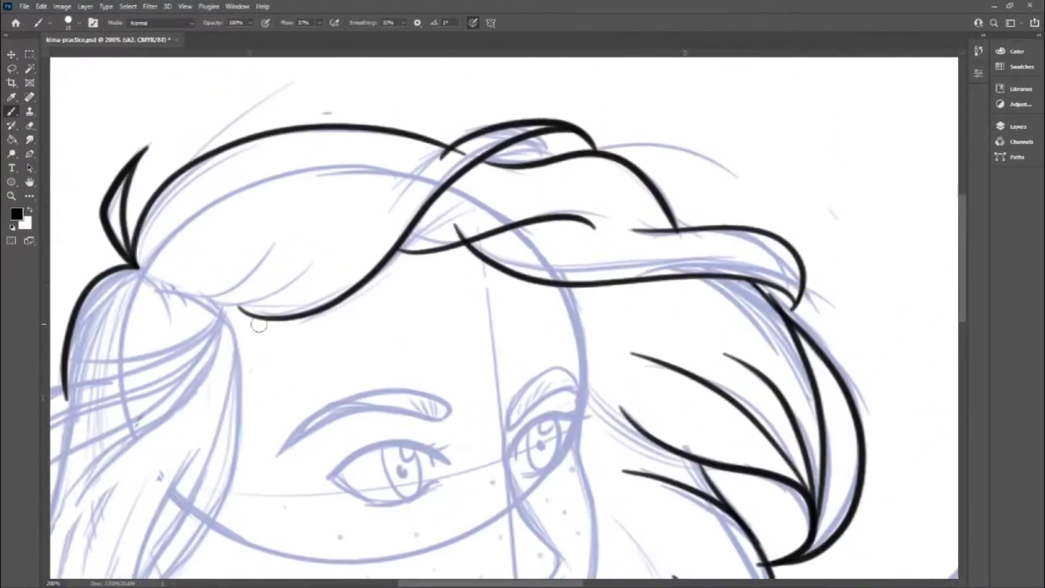
# Ink two strands near the left forehead and strands on the left side of the hair.
pyautogui.moveTo(315, 231); pyautogui.dragTo(201, 307)
pyautogui.moveTo(241, 275); pyautogui.dragTo(196, 300)
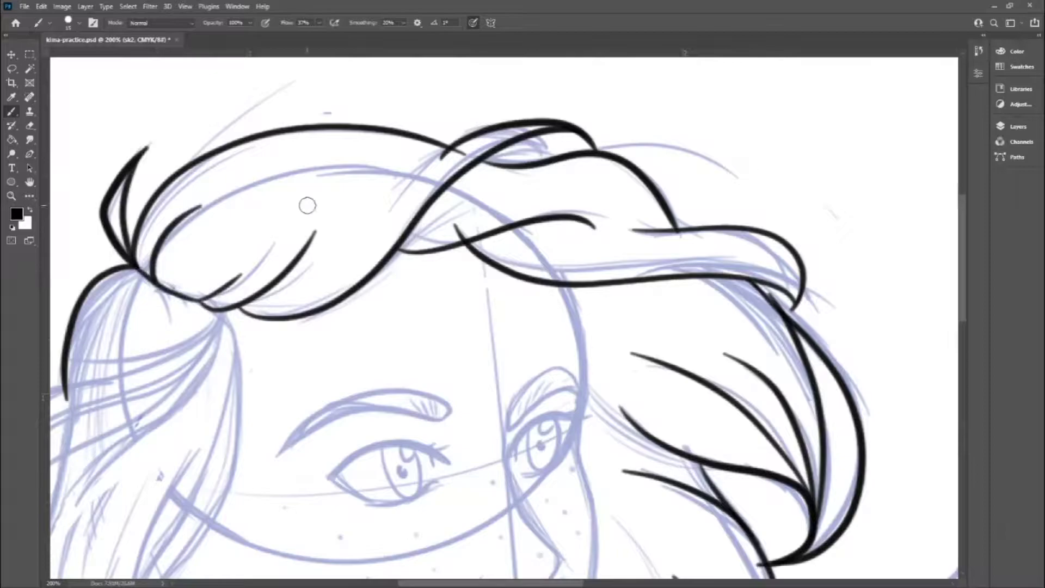
pyautogui.scroll(-5, 305, 205)
pyautogui.hscroll(-10, 305, 206)
pyautogui.moveTo(463, 220); pyautogui.dragTo(596, 184)
pyautogui.moveTo(596, 182); pyautogui.dragTo(324, 379)
# Ink the strands running down from the hair tie and the outer curl of the left hair.
pyautogui.scroll(-3, 308, 428)
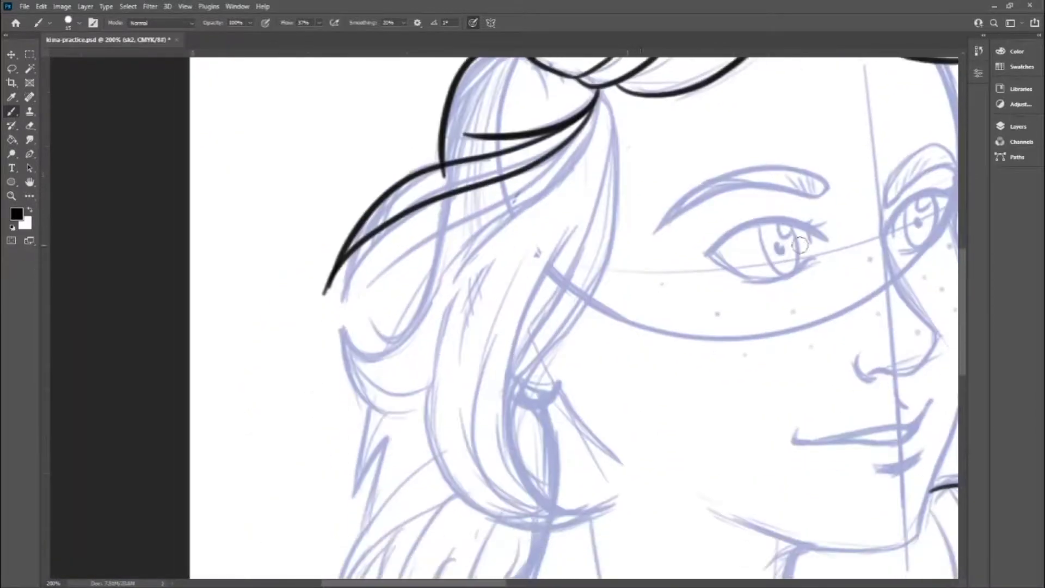
pyautogui.moveTo(598, 95); pyautogui.dragTo(566, 291)
pyautogui.moveTo(613, 114)
pyautogui.mouseDown()
pyautogui.moveTo(626, 477)
pyautogui.moveTo(434, 322)
pyautogui.mouseUp()
pyautogui.hotkey('ctrl', 'z')
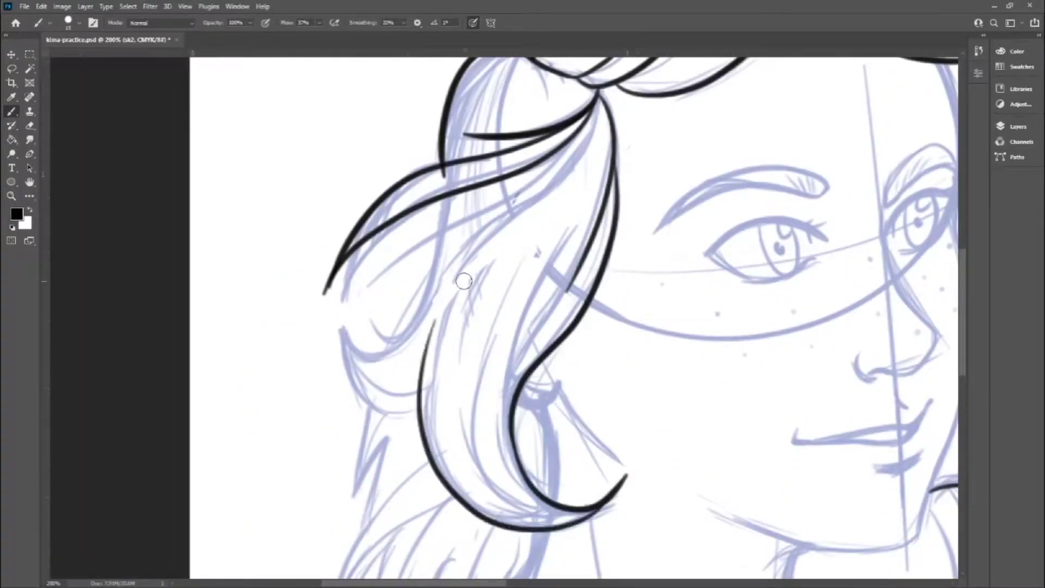
pyautogui.moveTo(458, 280)
pyautogui.mouseDown()
pyautogui.moveTo(596, 106)
pyautogui.moveTo(370, 280)
pyautogui.mouseUp()
pyautogui.moveTo(514, 468); pyautogui.dragTo(572, 243)
pyautogui.moveTo(595, 512); pyautogui.dragTo(467, 454)
# Ink the strands on the lower-left hair.
pyautogui.scroll(-3, 460, 409)
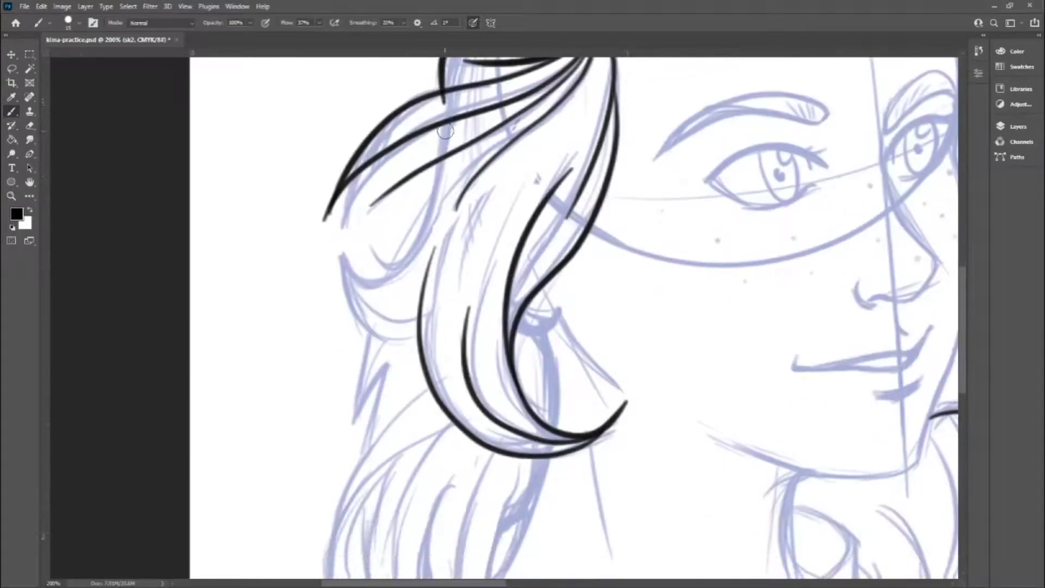
pyautogui.moveTo(406, 240)
pyautogui.mouseDown()
pyautogui.moveTo(330, 217)
pyautogui.moveTo(386, 337)
pyautogui.mouseUp()
pyautogui.moveTo(389, 340); pyautogui.dragTo(354, 430)
pyautogui.scroll(-3, 354, 431)
pyautogui.moveTo(428, 289)
pyautogui.mouseDown()
pyautogui.moveTo(404, 307)
pyautogui.moveTo(340, 510)
pyautogui.mouseUp()
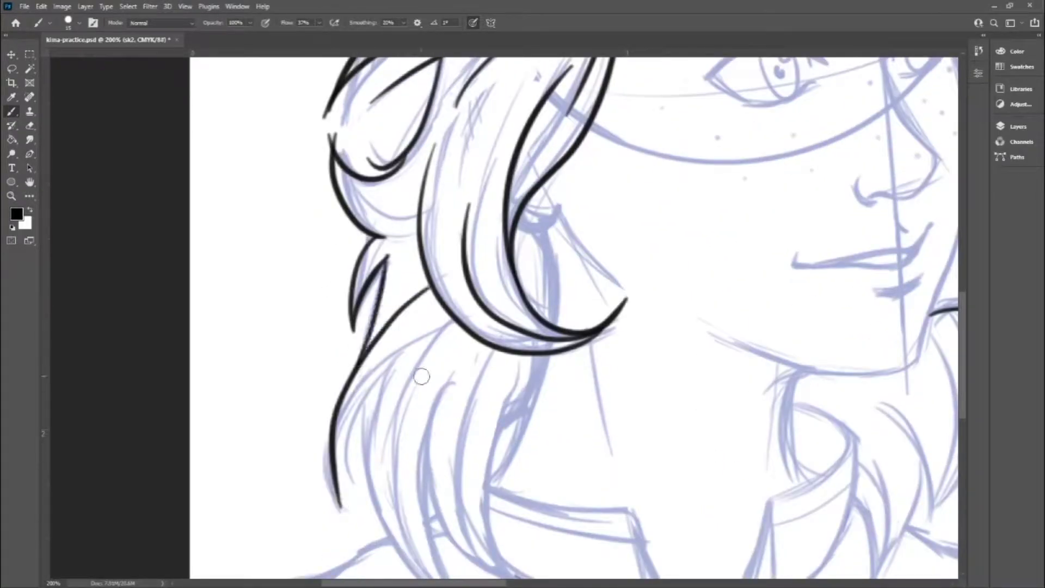
pyautogui.scroll(-5, 420, 374)
pyautogui.moveTo(381, 215); pyautogui.dragTo(513, 464)
pyautogui.moveTo(449, 218); pyautogui.dragTo(460, 444)
pyautogui.moveTo(435, 349); pyautogui.dragTo(522, 421)
pyautogui.moveTo(516, 220); pyautogui.dragTo(492, 326)
# Ink a vertical strand across the left curl and a few short hair strokes.
pyautogui.scroll(2, 492, 327)
pyautogui.scroll(3, 493, 326)
pyautogui.moveTo(539, 215); pyautogui.dragTo(542, 371)
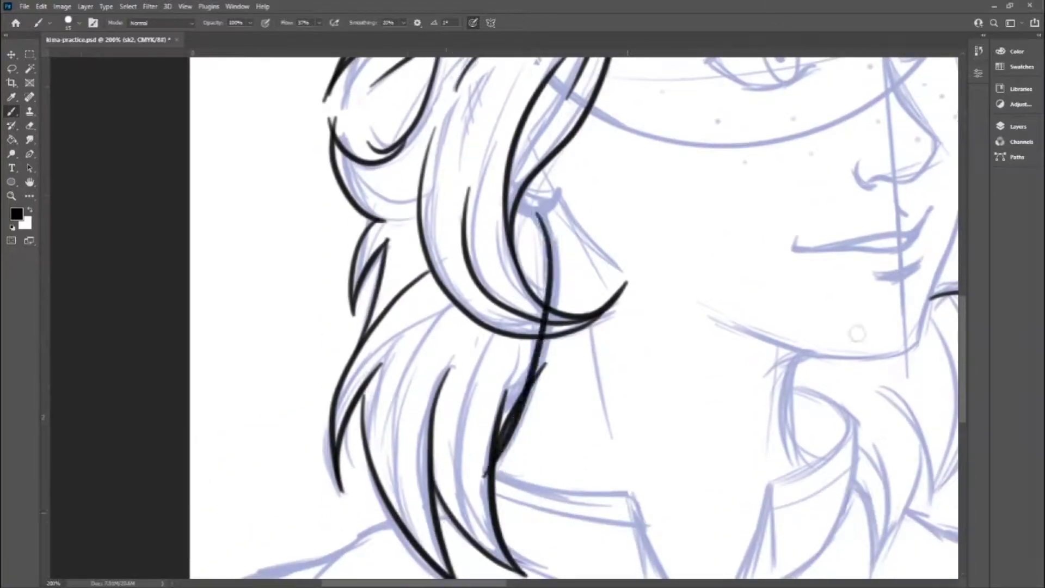
pyautogui.scroll(-3, 858, 332)
pyautogui.hotkey('ctrl', 'z')
pyautogui.moveTo(814, 259)
pyautogui.mouseDown()
pyautogui.moveTo(776, 329)
pyautogui.moveTo(827, 368)
pyautogui.mouseUp()
pyautogui.moveTo(748, 283); pyautogui.dragTo(815, 260)
# Ink the strands beside the neck and the long strands and tips of the right hair.
pyautogui.moveTo(494, 583); pyautogui.dragTo(589, 584)
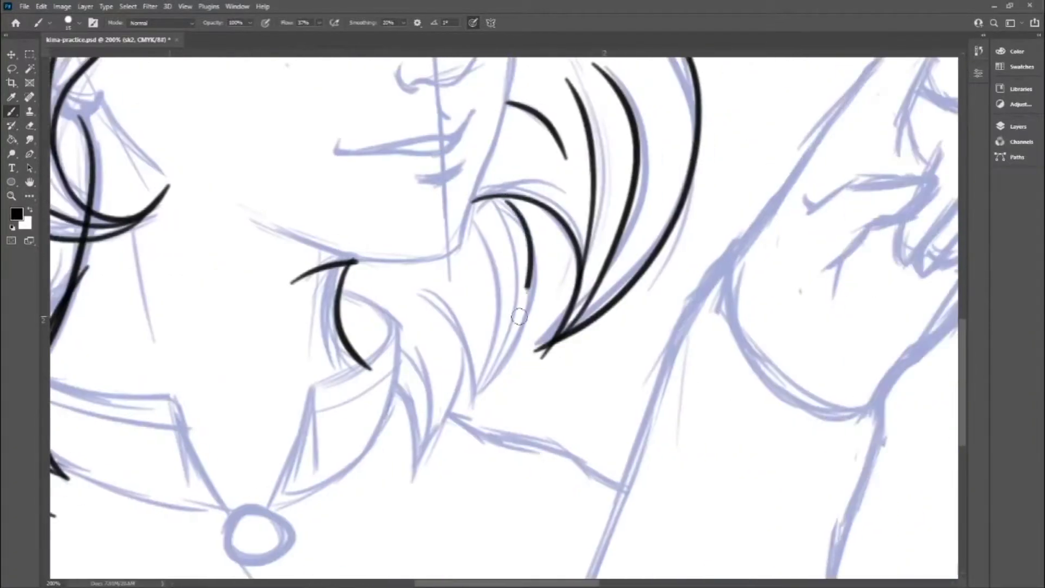
pyautogui.moveTo(509, 200); pyautogui.dragTo(482, 419)
pyautogui.moveTo(425, 300); pyautogui.dragTo(481, 419)
pyautogui.moveTo(468, 348); pyautogui.dragTo(414, 492)
pyautogui.moveTo(393, 392); pyautogui.dragTo(414, 493)
pyautogui.scroll(5, 534, 226)
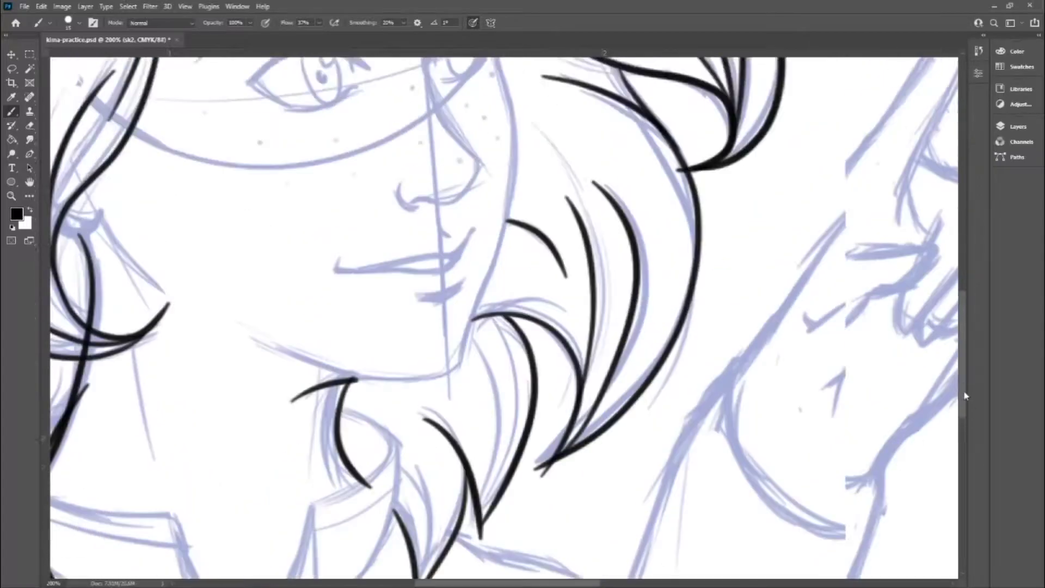
pyautogui.scroll(2, 534, 225)
# Ink the face contour from forehead to chin, plus the neck line and ear curve.
pyautogui.moveTo(482, 63)
pyautogui.mouseDown()
pyautogui.moveTo(469, 509)
pyautogui.moveTo(282, 528)
pyautogui.mouseUp()
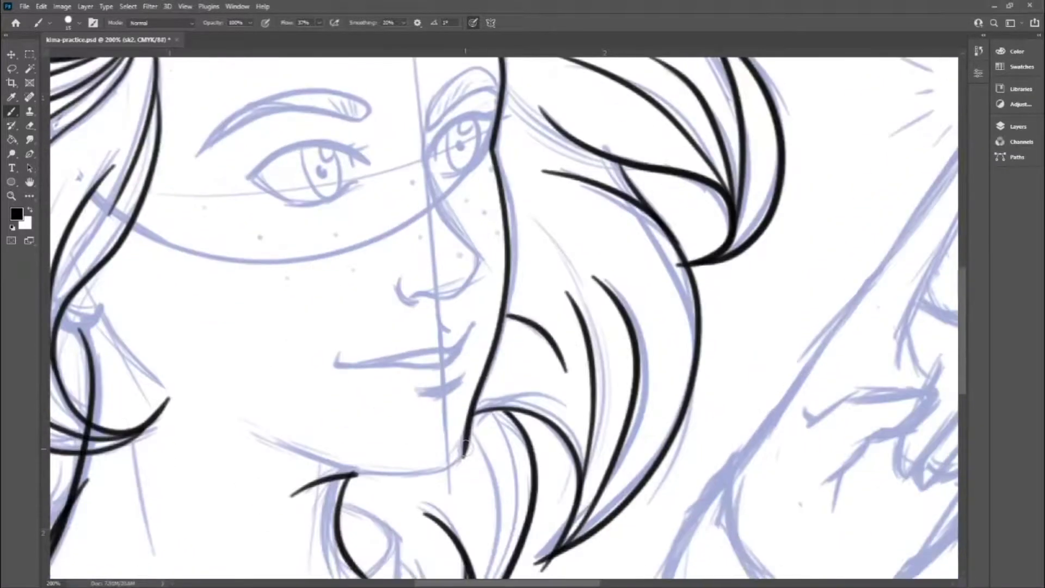
pyautogui.scroll(-2, 201, 445)
pyautogui.moveTo(463, 436); pyautogui.dragTo(267, 442)
pyautogui.moveTo(163, 378); pyautogui.dragTo(101, 310)
pyautogui.moveTo(101, 310); pyautogui.dragTo(54, 326)
# Ink the collar V, collar outline and lower neck curve.
pyautogui.hscroll(-2, 427, 464)
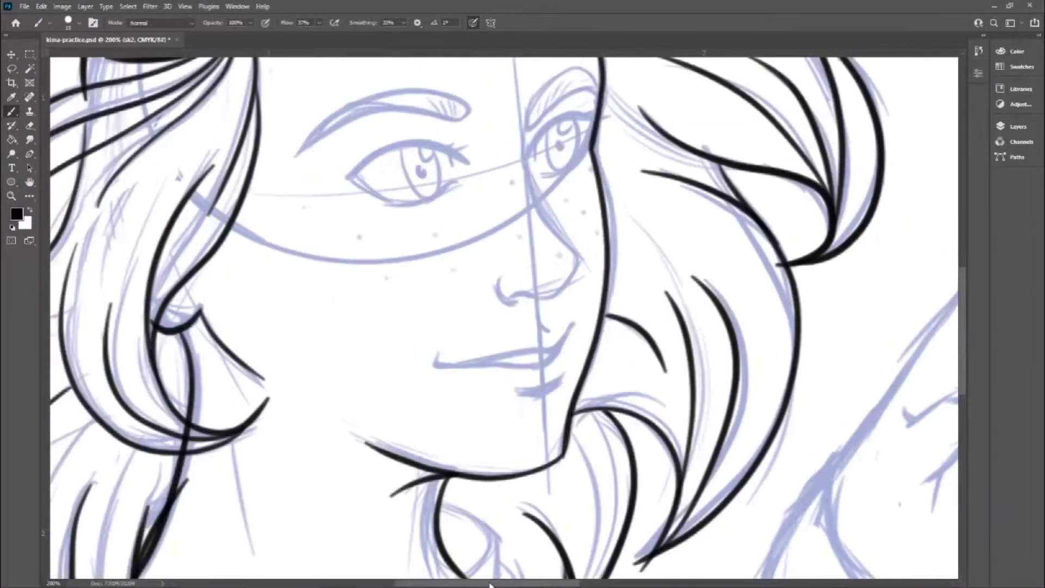
pyautogui.scroll(2, 426, 464)
pyautogui.scroll(-4, 426, 464)
pyautogui.scroll(-4, 426, 465)
pyautogui.hscroll(-1, 426, 465)
pyautogui.moveTo(381, 484); pyautogui.dragTo(444, 450)
pyautogui.moveTo(490, 278)
pyautogui.mouseDown()
pyautogui.moveTo(409, 359)
pyautogui.moveTo(357, 492)
pyautogui.mouseUp()
pyautogui.moveTo(274, 367); pyautogui.dragTo(340, 499)
pyautogui.moveTo(272, 367); pyautogui.dragTo(131, 342)
pyautogui.moveTo(128, 414)
pyautogui.mouseDown()
pyautogui.moveTo(330, 482)
pyautogui.moveTo(375, 475)
pyautogui.mouseUp()
pyautogui.hotkey('ctrl', 'z')
# Ink the pendant below the collar and pan across the finished portrait lines.
pyautogui.scroll(-4, 311, 497)
pyautogui.moveTo(558, 231)
pyautogui.mouseDown()
pyautogui.moveTo(615, 278)
pyautogui.moveTo(729, 309)
pyautogui.mouseUp()
pyautogui.hscroll(-10, 730, 309)
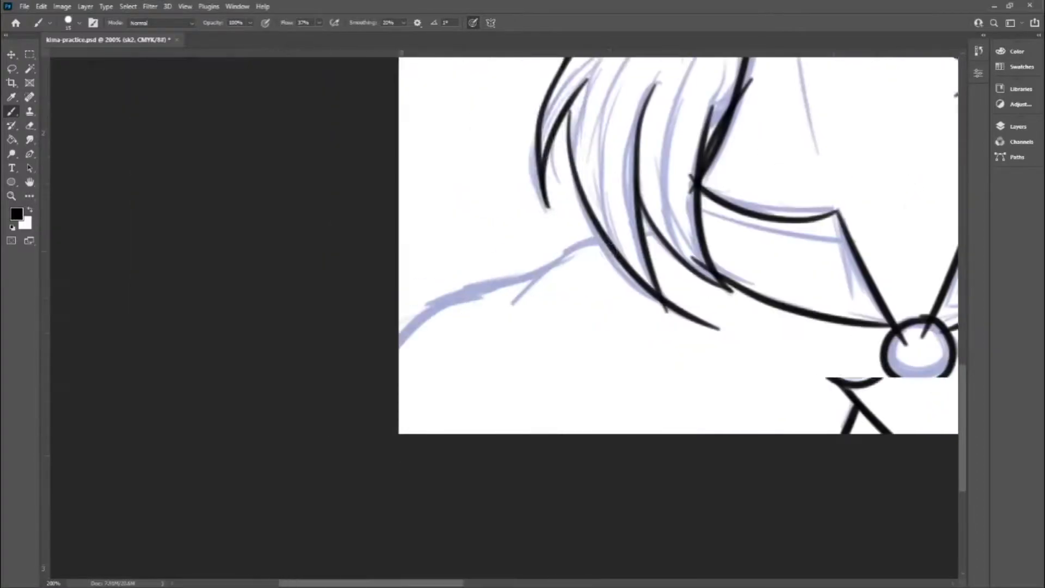
pyautogui.hscroll(8, 965, 381)
pyautogui.scroll(4, 965, 381)
# Ink the right eye's upper and lower eyelids and a short lash.
pyautogui.scroll(-5, 965, 381)
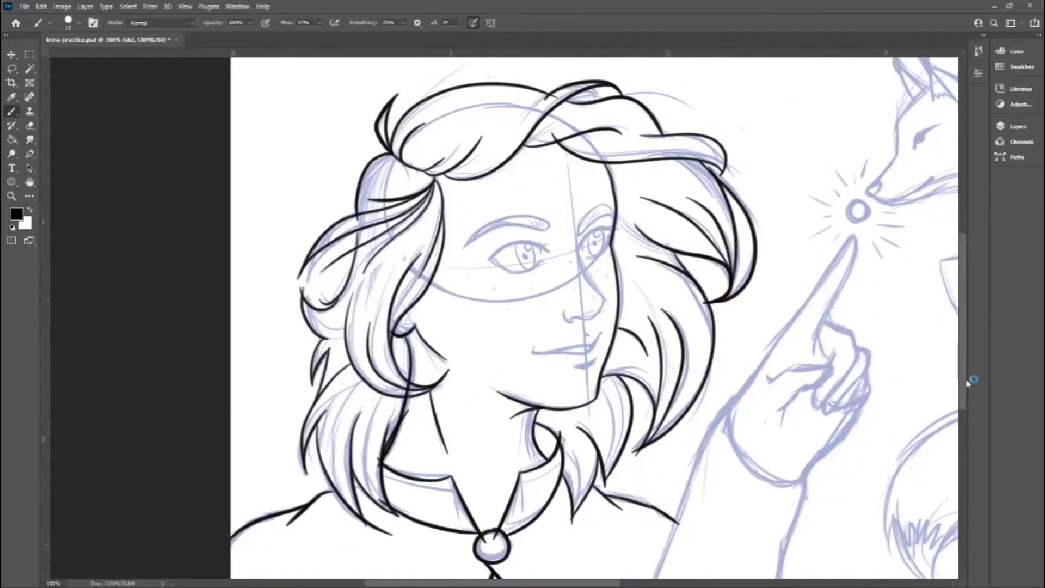
pyautogui.scroll(4, 965, 351)
pyautogui.scroll(2, 965, 351)
pyautogui.scroll(2, 488, 582)
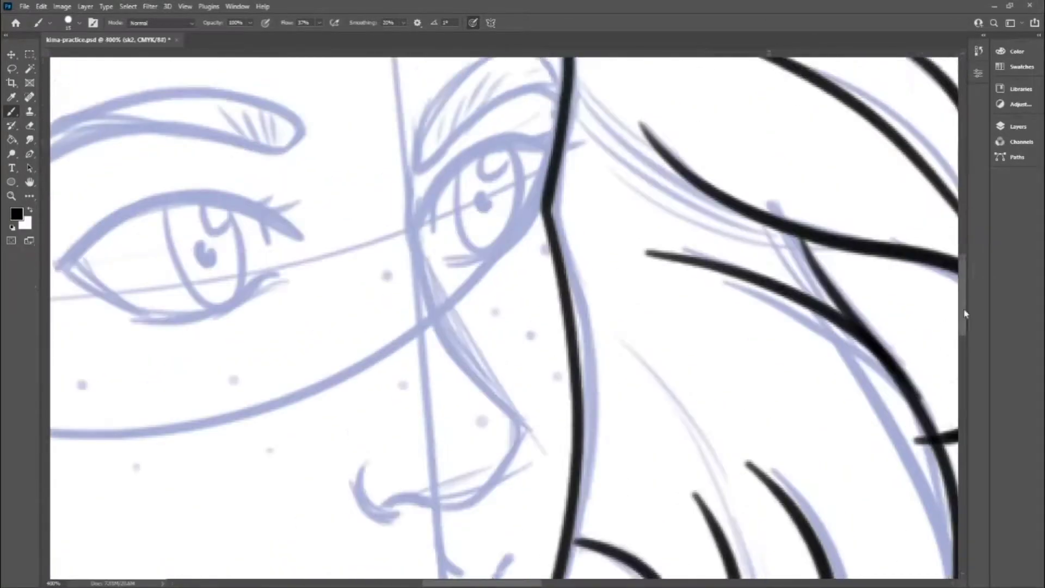
pyautogui.moveTo(417, 308); pyautogui.dragTo(572, 240)
pyautogui.hotkey('ctrl', 'z')
pyautogui.moveTo(458, 334); pyautogui.dragTo(545, 260)
pyautogui.hotkey('ctrl', 'z')
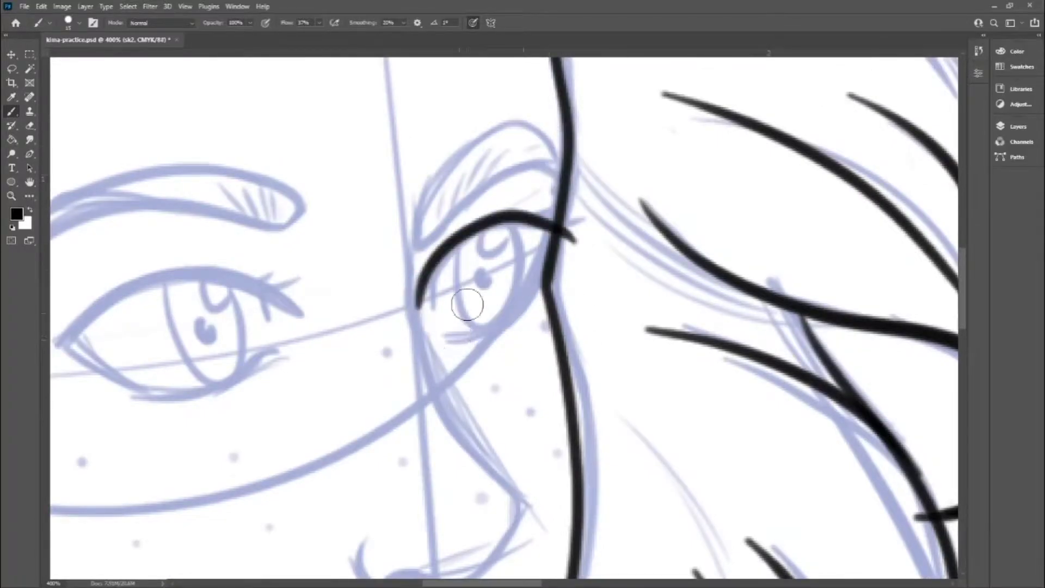
pyautogui.hotkey('ctrl', 'z')
pyautogui.hotkey('ctrl', 'z')
pyautogui.moveTo(436, 262)
pyautogui.mouseDown()
pyautogui.moveTo(433, 308)
pyautogui.moveTo(561, 254)
pyautogui.mouseUp()
pyautogui.hotkey('ctrl', 'shift', 'z')
pyautogui.hotkey('ctrl', 'shift', 'z')
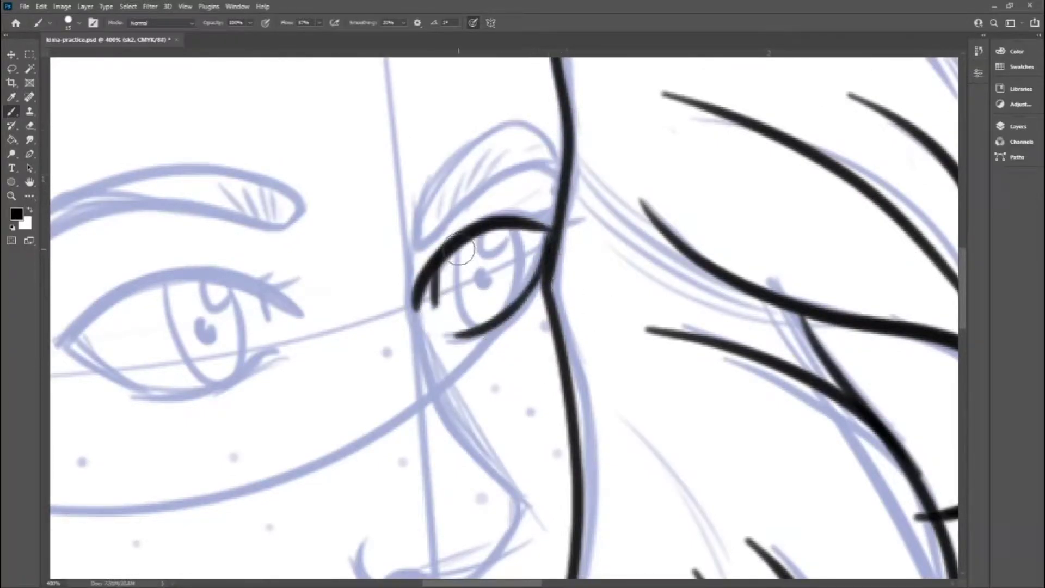
# Ink the right eye's iris, pupil and outer lashes, plus the hatched right eyebrow.
pyautogui.moveTo(459, 250); pyautogui.dragTo(472, 327)
pyautogui.moveTo(493, 226); pyautogui.dragTo(509, 321)
pyautogui.moveTo(482, 253); pyautogui.dragTo(490, 283)
pyautogui.hscroll(-5, 630, 560)
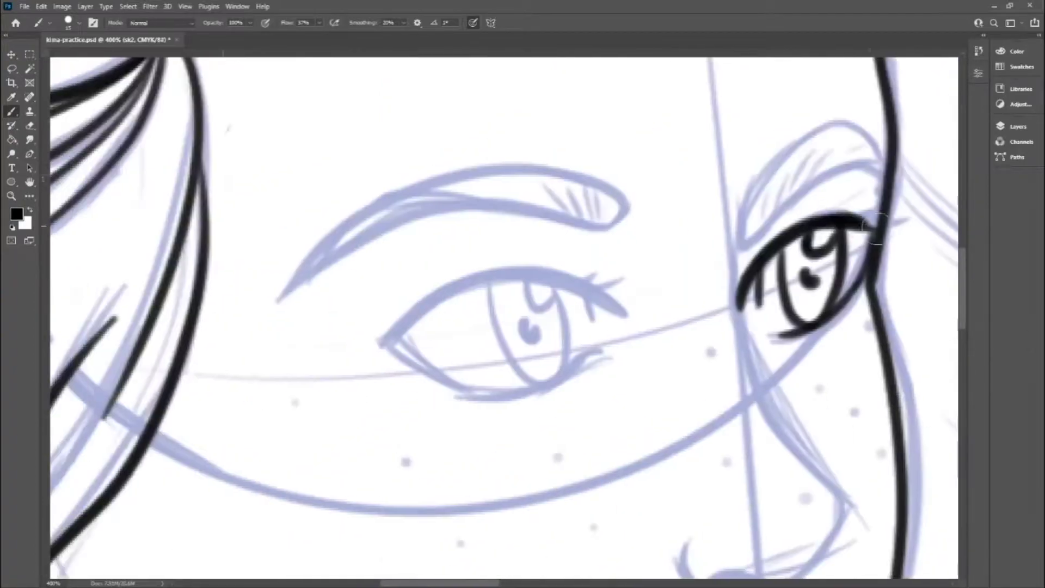
pyautogui.moveTo(877, 228); pyautogui.dragTo(912, 221)
pyautogui.moveTo(753, 184)
pyautogui.mouseDown()
pyautogui.moveTo(746, 239)
pyautogui.moveTo(893, 163)
pyautogui.mouseUp()
pyautogui.moveTo(740, 235); pyautogui.dragTo(898, 175)
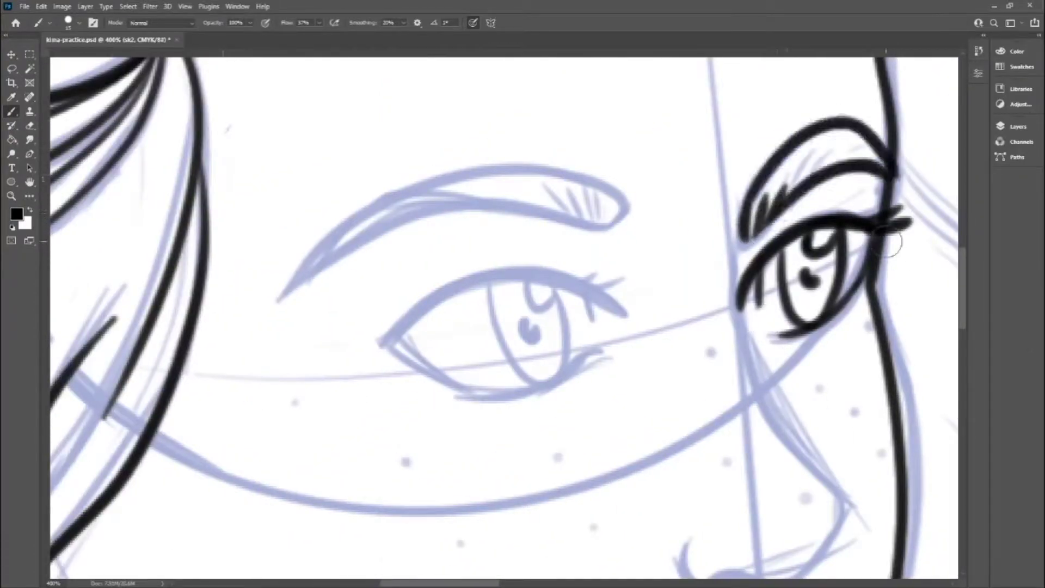
pyautogui.moveTo(817, 149); pyautogui.dragTo(786, 199)
pyautogui.moveTo(842, 138); pyautogui.dragTo(808, 179)
# Ink the left eye's lids, iris, pupil and lashes, plus the hatched left eyebrow.
pyautogui.moveTo(626, 314)
pyautogui.mouseDown()
pyautogui.moveTo(397, 343)
pyautogui.moveTo(601, 348)
pyautogui.moveTo(586, 283)
pyautogui.mouseUp()
pyautogui.moveTo(487, 289); pyautogui.dragTo(512, 383)
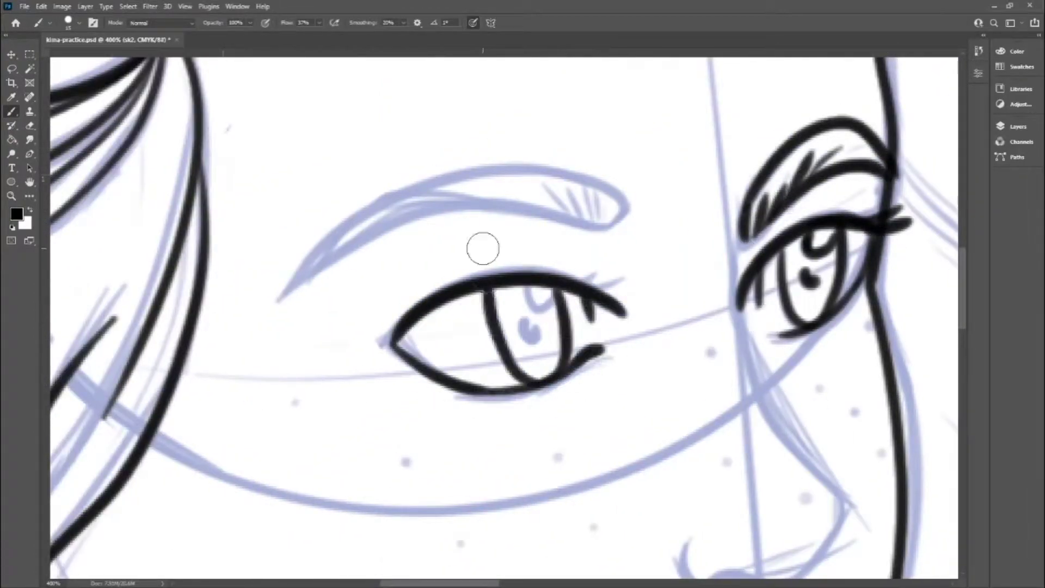
pyautogui.moveTo(563, 292); pyautogui.dragTo(537, 383)
pyautogui.moveTo(522, 324); pyautogui.dragTo(536, 340)
pyautogui.moveTo(626, 275); pyautogui.dragTo(591, 283)
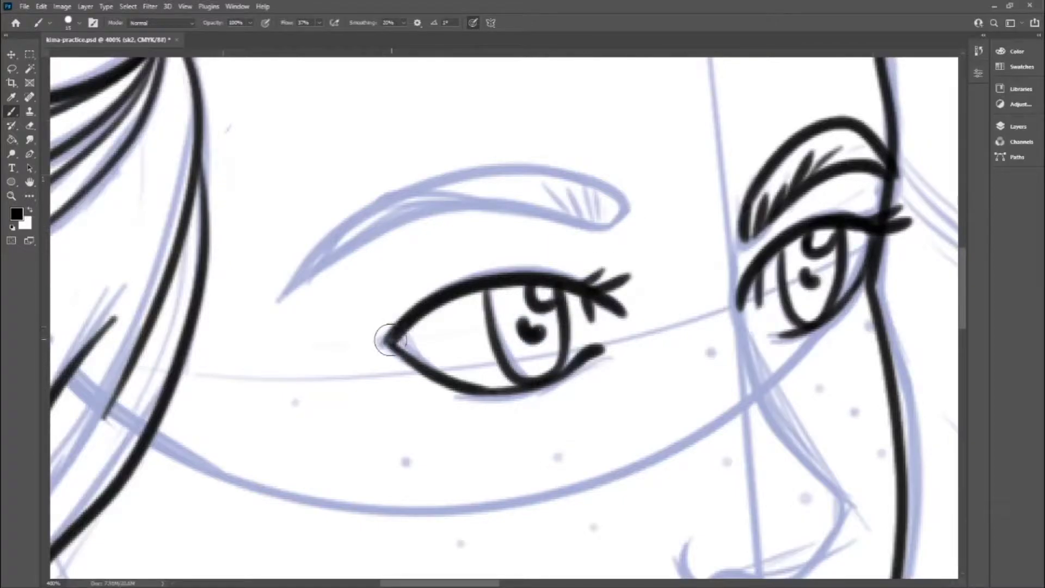
pyautogui.moveTo(282, 296); pyautogui.dragTo(340, 248)
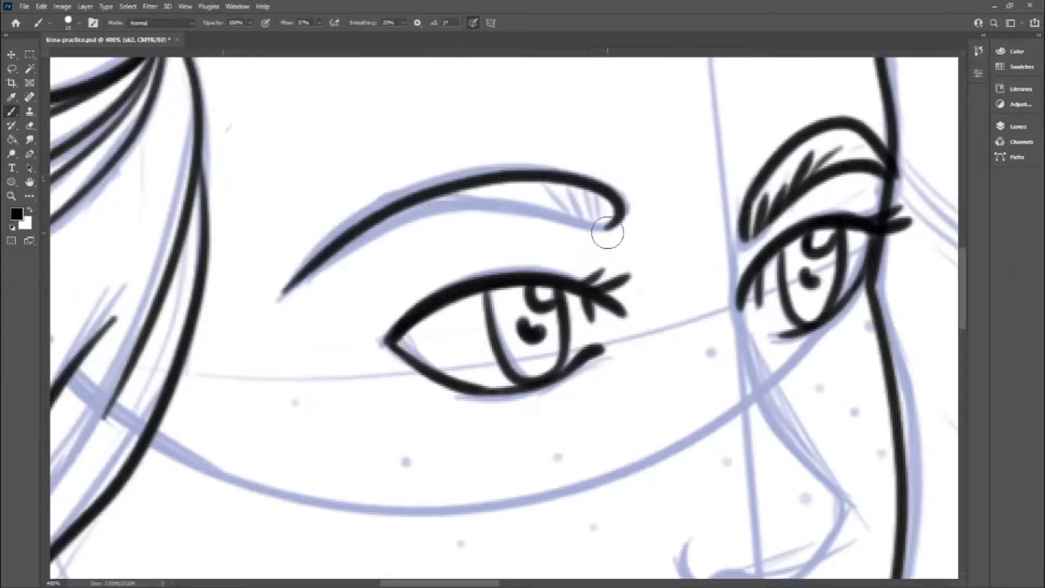
pyautogui.moveTo(547, 188); pyautogui.dragTo(560, 215)
pyautogui.moveTo(566, 190); pyautogui.dragTo(580, 217)
pyautogui.moveTo(583, 199); pyautogui.dragTo(592, 221)
# Ink the nose curve, the lips and the chin crease.
pyautogui.moveTo(599, 382); pyautogui.dragTo(196, 259)
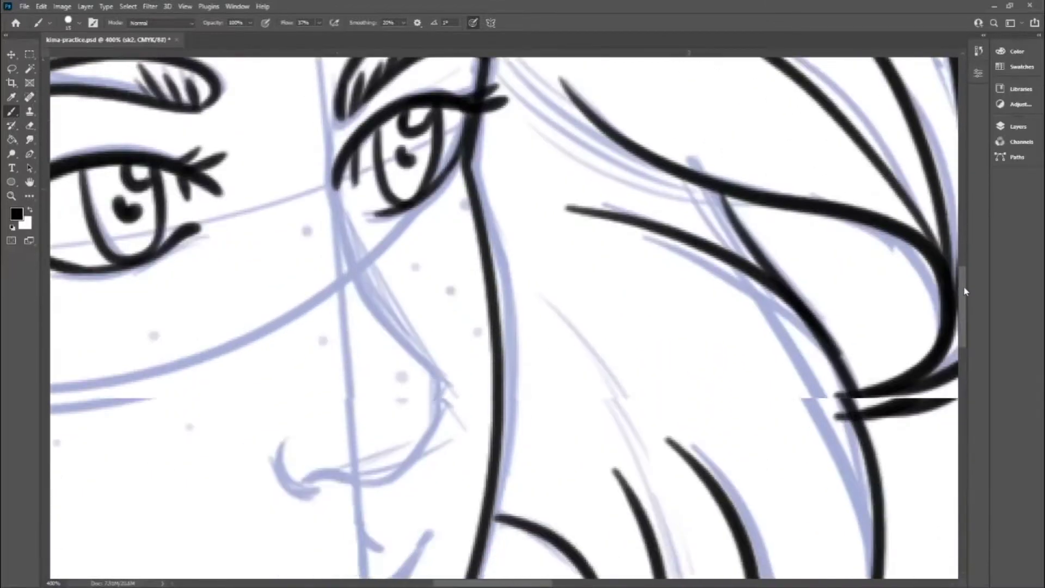
pyautogui.moveTo(400, 332)
pyautogui.mouseDown()
pyautogui.moveTo(334, 462)
pyautogui.moveTo(287, 418)
pyautogui.mouseUp()
pyautogui.scroll(-5, 339, 404)
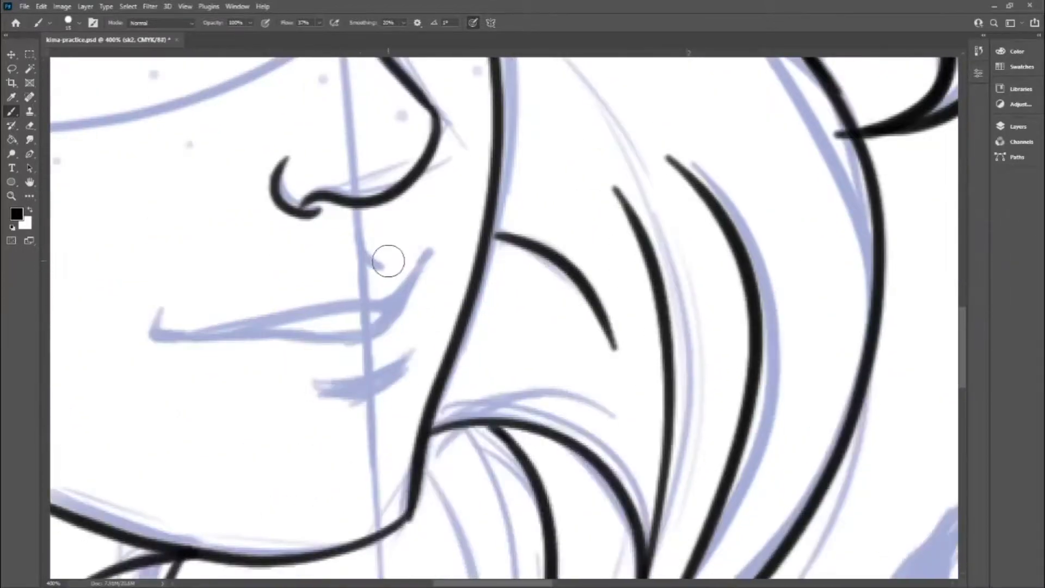
pyautogui.moveTo(359, 235); pyautogui.dragTo(386, 265)
pyautogui.moveTo(433, 252); pyautogui.dragTo(420, 267)
pyautogui.moveTo(155, 333)
pyautogui.mouseDown()
pyautogui.moveTo(430, 256)
pyautogui.moveTo(153, 335)
pyautogui.mouseUp()
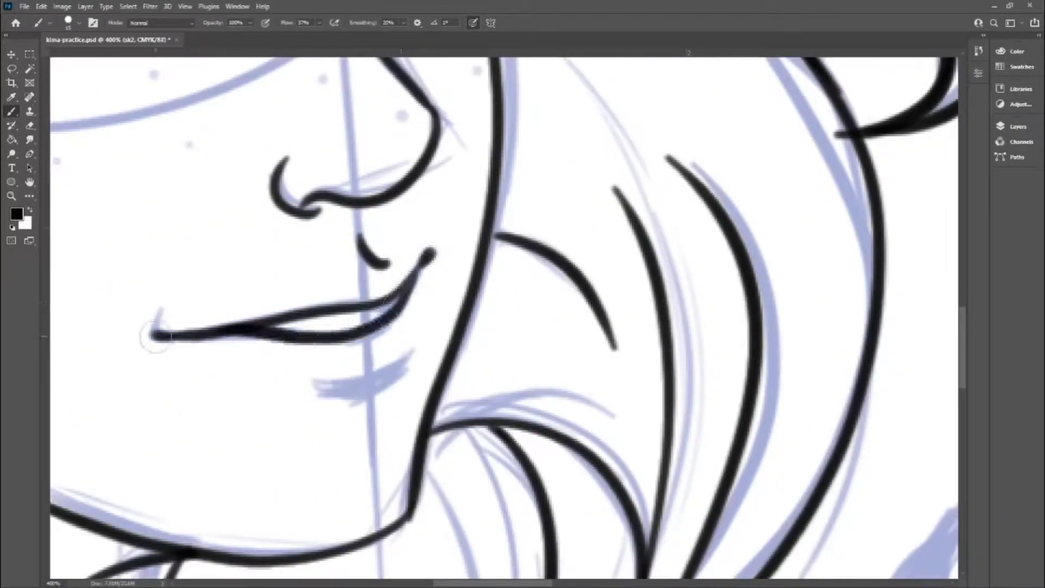
pyautogui.moveTo(316, 388); pyautogui.dragTo(413, 350)
# Zoom in on the fox and ink its head line, nose and mouth in black.
pyautogui.hotkey('ctrl', '1')
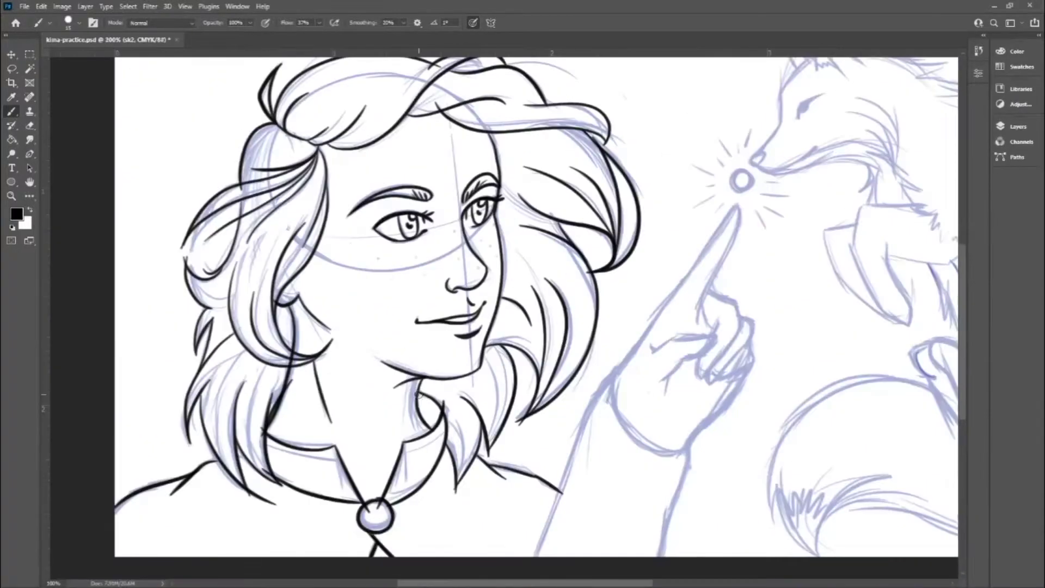
pyautogui.hotkey('ctrl', '+')
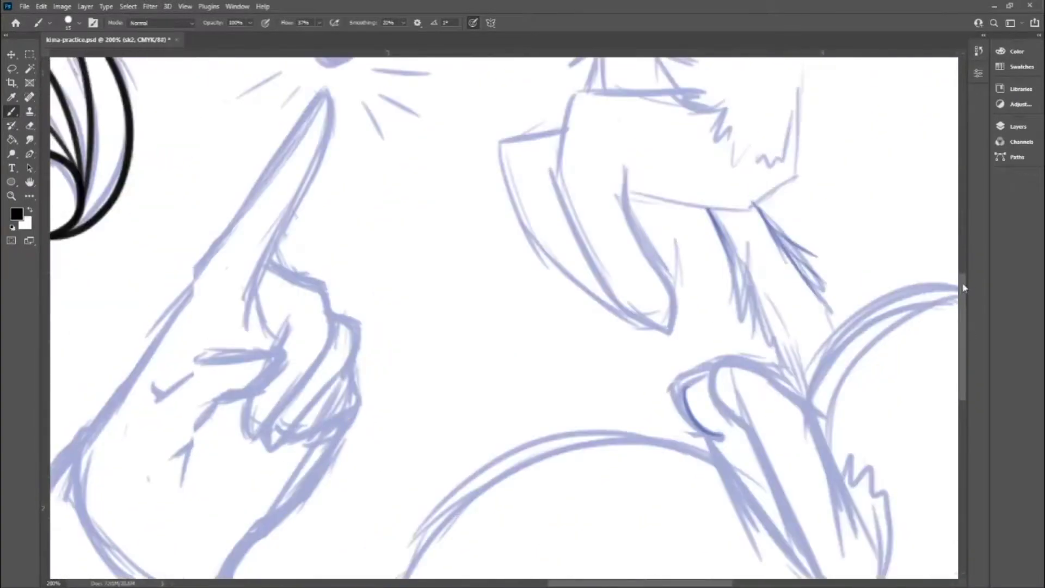
pyautogui.moveTo(352, 429)
pyautogui.mouseDown()
pyautogui.moveTo(418, 341)
pyautogui.moveTo(485, 212)
pyautogui.mouseUp()
pyautogui.moveTo(381, 409); pyautogui.dragTo(373, 444)
pyautogui.moveTo(370, 445); pyautogui.dragTo(490, 400)
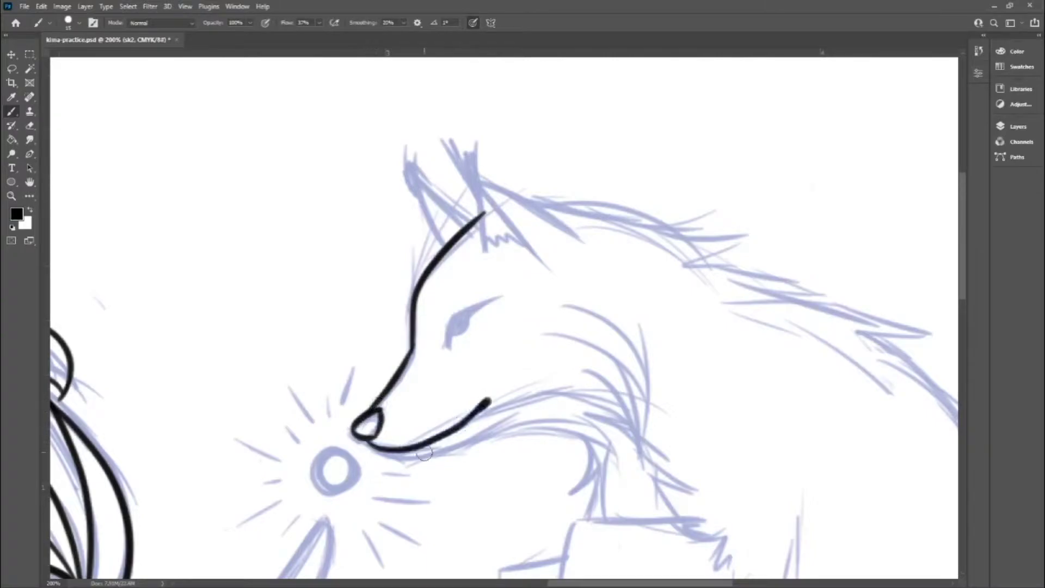
pyautogui.moveTo(367, 445)
pyautogui.mouseDown()
pyautogui.moveTo(464, 441)
pyautogui.moveTo(550, 406)
pyautogui.mouseUp()
# Ink the fox's jaw, neck and ear outlines, with short fur strokes at the ear tips.
pyautogui.moveTo(479, 433)
pyautogui.mouseDown()
pyautogui.moveTo(571, 492)
pyautogui.moveTo(583, 522)
pyautogui.mouseUp()
pyautogui.moveTo(476, 185)
pyautogui.mouseDown()
pyautogui.moveTo(487, 250)
pyautogui.moveTo(561, 234)
pyautogui.mouseUp()
pyautogui.moveTo(425, 185)
pyautogui.mouseDown()
pyautogui.moveTo(468, 223)
pyautogui.moveTo(403, 170)
pyautogui.mouseUp()
pyautogui.moveTo(463, 146); pyautogui.dragTo(478, 187)
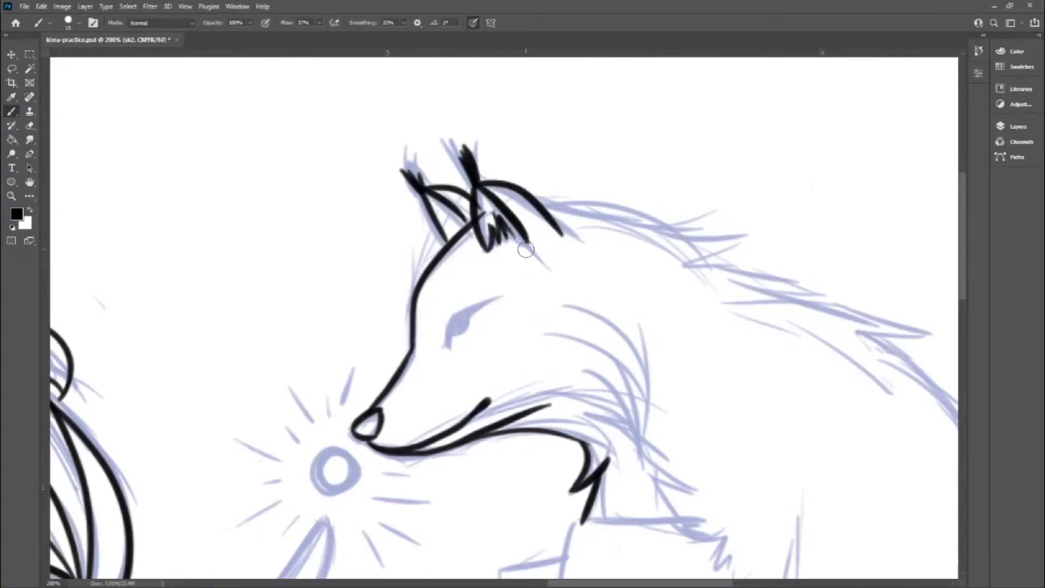
# Ink fur strokes along the fox's back and its back and hip outline.
pyautogui.moveTo(593, 208); pyautogui.dragTo(713, 214)
pyautogui.moveTo(664, 231); pyautogui.dragTo(760, 234)
pyautogui.moveTo(697, 253); pyautogui.dragTo(847, 296)
pyautogui.hscroll(7, 620, 528)
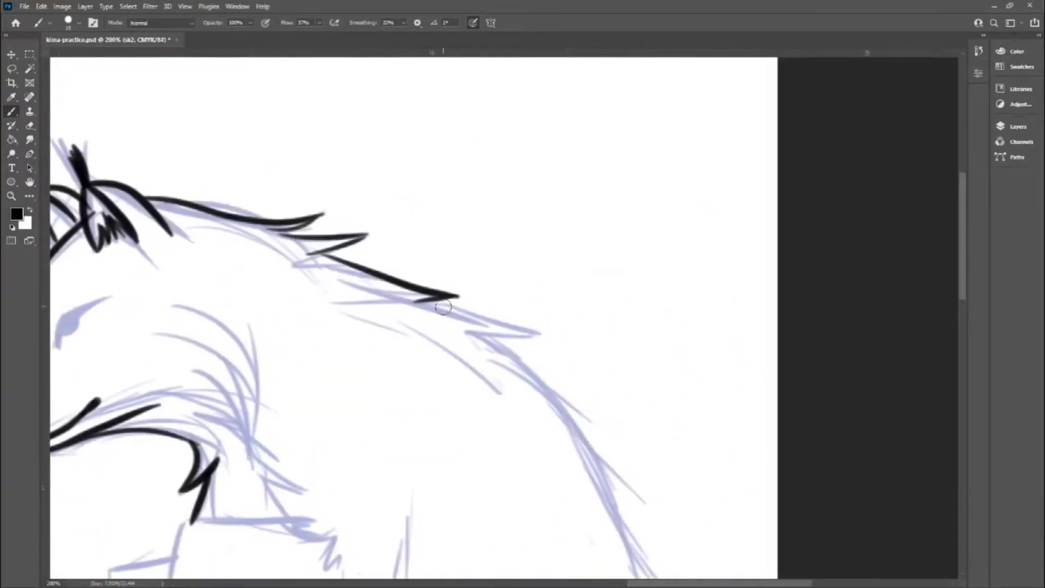
pyautogui.moveTo(465, 330); pyautogui.dragTo(563, 333)
pyautogui.moveTo(490, 338); pyautogui.dragTo(586, 435)
# Ink the zigzag fur and outline around the fox's haunch.
pyautogui.scroll(-5, 964, 287)
pyautogui.moveTo(586, 190); pyautogui.dragTo(675, 281)
pyautogui.moveTo(604, 234); pyautogui.dragTo(699, 403)
pyautogui.scroll(-5, 753, 299)
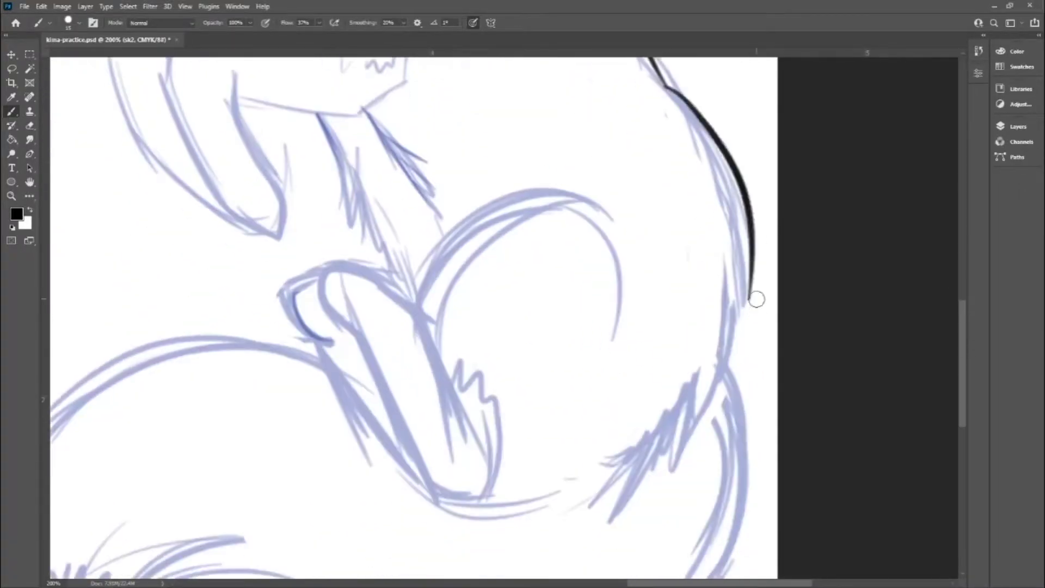
pyautogui.moveTo(752, 284); pyautogui.dragTo(713, 364)
pyautogui.moveTo(719, 357); pyautogui.dragTo(664, 467)
pyautogui.moveTo(675, 407); pyautogui.dragTo(626, 504)
pyautogui.moveTo(650, 442); pyautogui.dragTo(590, 507)
pyautogui.moveTo(592, 206)
pyautogui.mouseDown()
pyautogui.moveTo(422, 315)
pyautogui.moveTo(336, 268)
pyautogui.moveTo(433, 493)
pyautogui.moveTo(501, 505)
pyautogui.mouseUp()
# Outline the fox's folded leg and paw and extend the hip fur zigzag.
pyautogui.moveTo(326, 277)
pyautogui.mouseDown()
pyautogui.moveTo(332, 348)
pyautogui.moveTo(427, 490)
pyautogui.mouseUp()
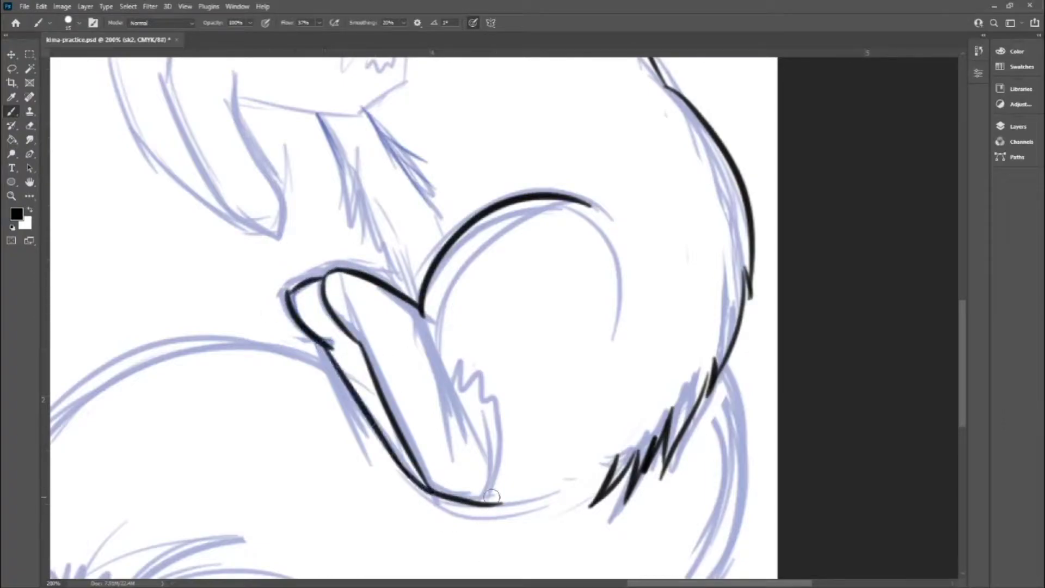
pyautogui.moveTo(420, 307); pyautogui.dragTo(471, 438)
pyautogui.moveTo(455, 381); pyautogui.dragTo(503, 385)
pyautogui.moveTo(479, 502); pyautogui.dragTo(506, 457)
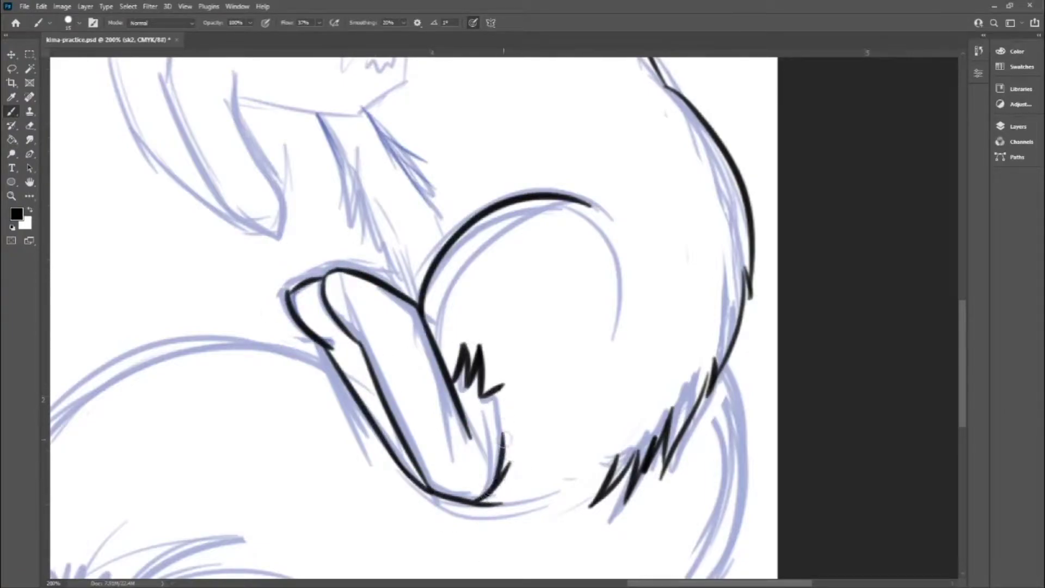
# Ink the fox's chest fur and front leg outline.
pyautogui.scroll(5, 871, 441)
pyautogui.moveTo(320, 306); pyautogui.dragTo(405, 486)
pyautogui.moveTo(373, 308); pyautogui.dragTo(445, 436)
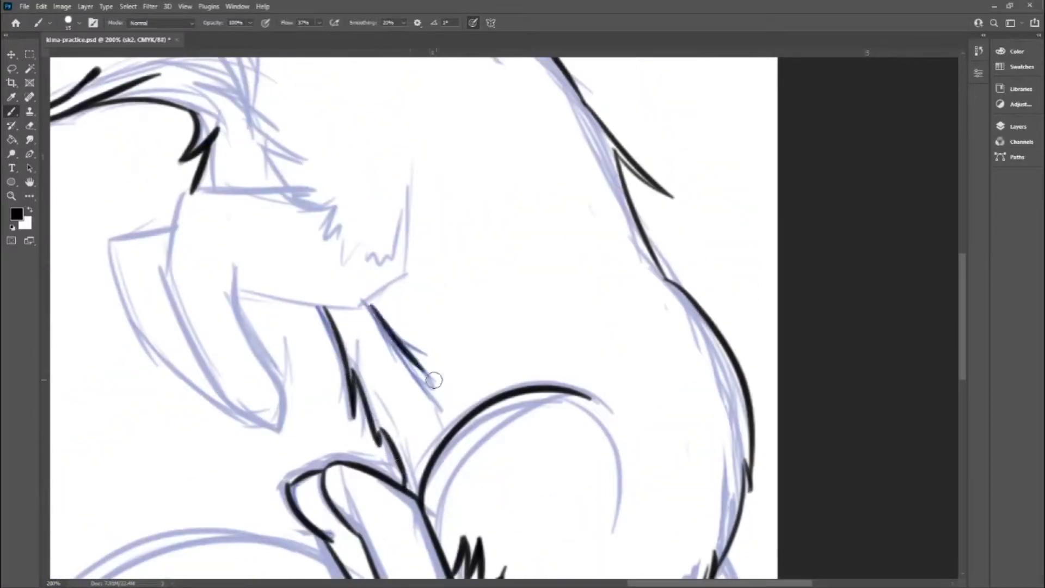
pyautogui.scroll(2, 896, 294)
pyautogui.moveTo(315, 250)
pyautogui.mouseDown()
pyautogui.moveTo(288, 495)
pyautogui.moveTo(234, 314)
pyautogui.moveTo(405, 327)
pyautogui.moveTo(408, 236)
pyautogui.mouseUp()
pyautogui.moveTo(383, 307); pyautogui.dragTo(315, 252)
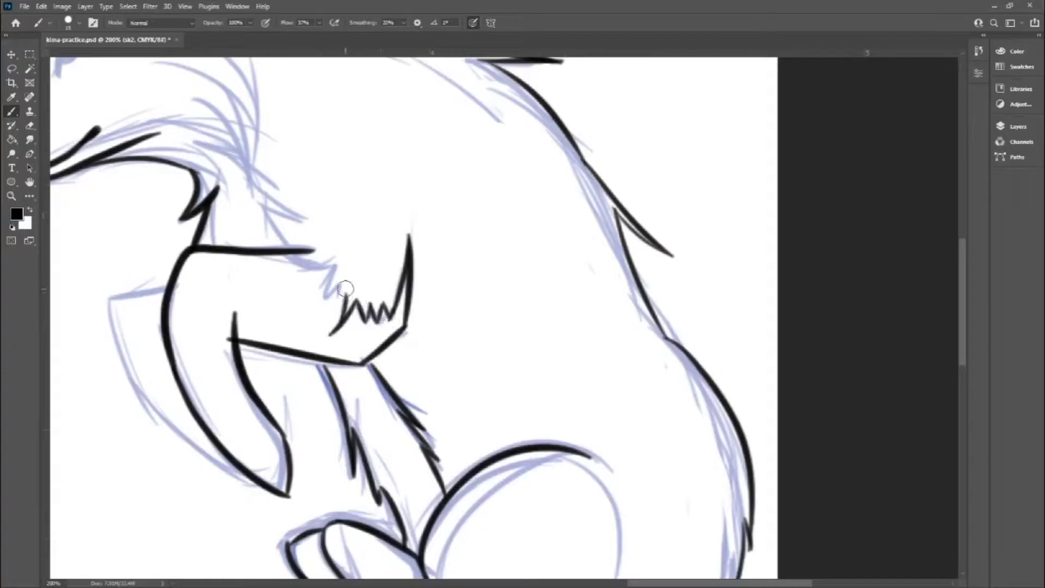
pyautogui.moveTo(166, 287); pyautogui.dragTo(232, 464)
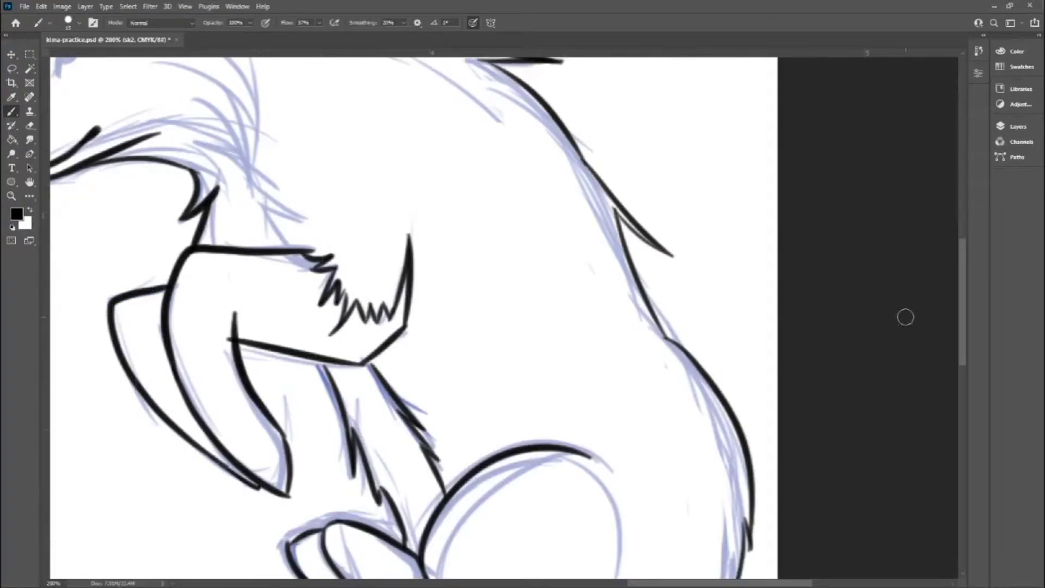
# Ink the fox's eye.
pyautogui.scroll(-3, 905, 317)
pyautogui.scroll(1, 937, 294)
pyautogui.scroll(1, 947, 288)
pyautogui.scroll(1, 953, 286)
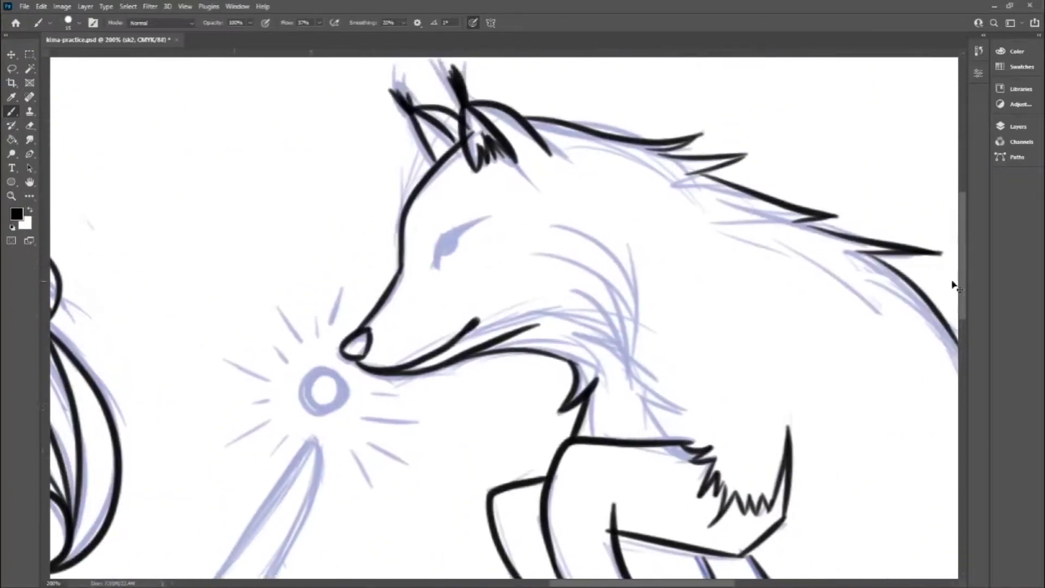
pyautogui.scroll(1, 496, 320)
pyautogui.moveTo(468, 173); pyautogui.dragTo(407, 243)
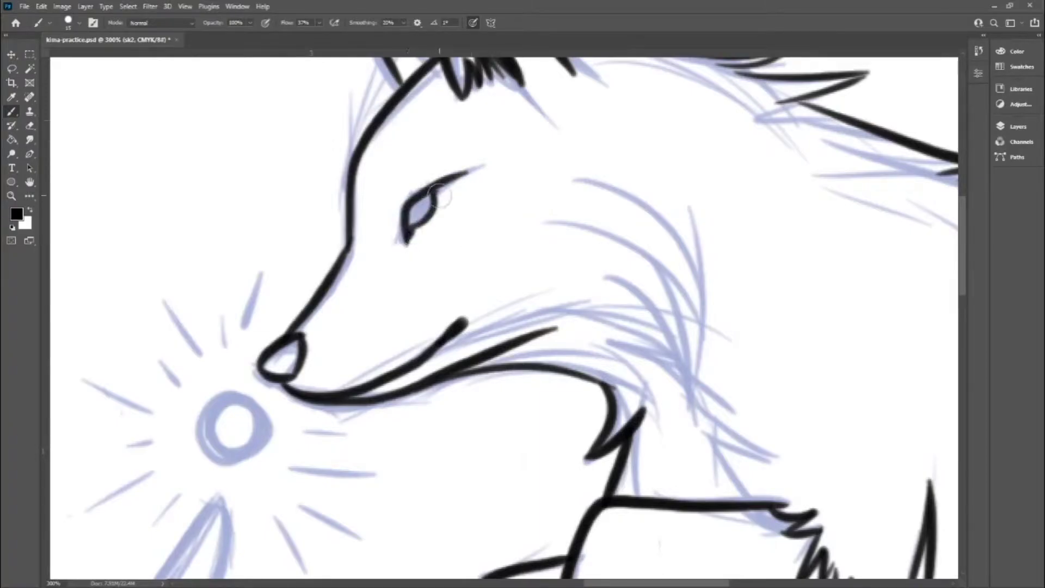
# Add black fur strokes on the fox's neck and chest.
pyautogui.moveTo(609, 153); pyautogui.dragTo(690, 406)
pyautogui.moveTo(632, 250); pyautogui.dragTo(696, 384)
pyautogui.moveTo(611, 353)
pyautogui.mouseDown()
pyautogui.moveTo(690, 408)
pyautogui.moveTo(809, 461)
pyautogui.mouseUp()
pyautogui.moveTo(730, 452); pyautogui.dragTo(759, 516)
# Ink the outer curve of the fox's tail, undoing the misshapen attempt.
pyautogui.scroll(-2, 969, 315)
pyautogui.scroll(-1, 960, 256)
pyautogui.scroll(-2, 961, 300)
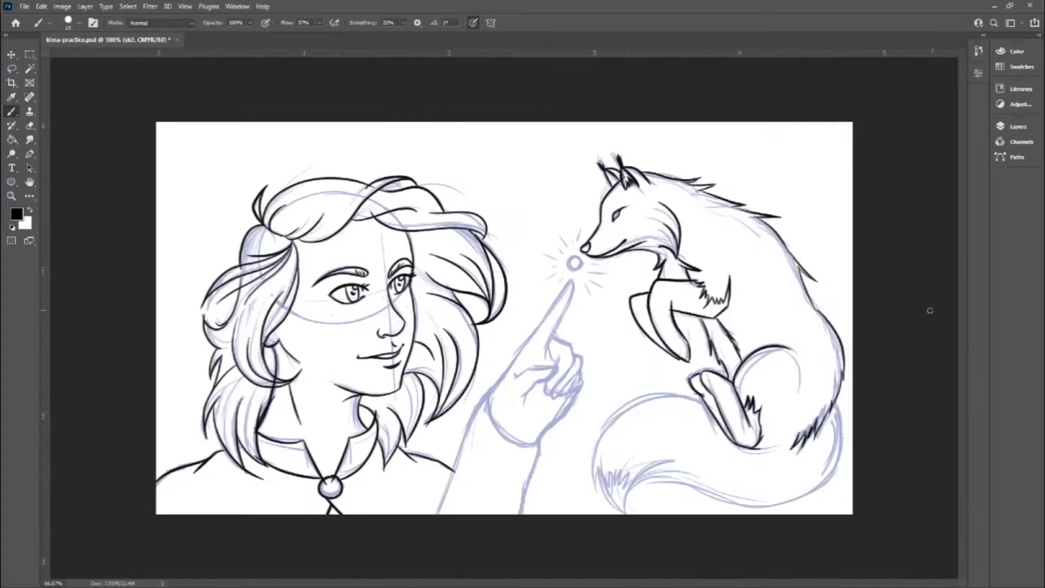
pyautogui.scroll(1, 965, 346)
pyautogui.scroll(1, 545, 381)
pyautogui.moveTo(544, 381); pyautogui.dragTo(304, 245)
pyautogui.moveTo(630, 175); pyautogui.dragTo(350, 431)
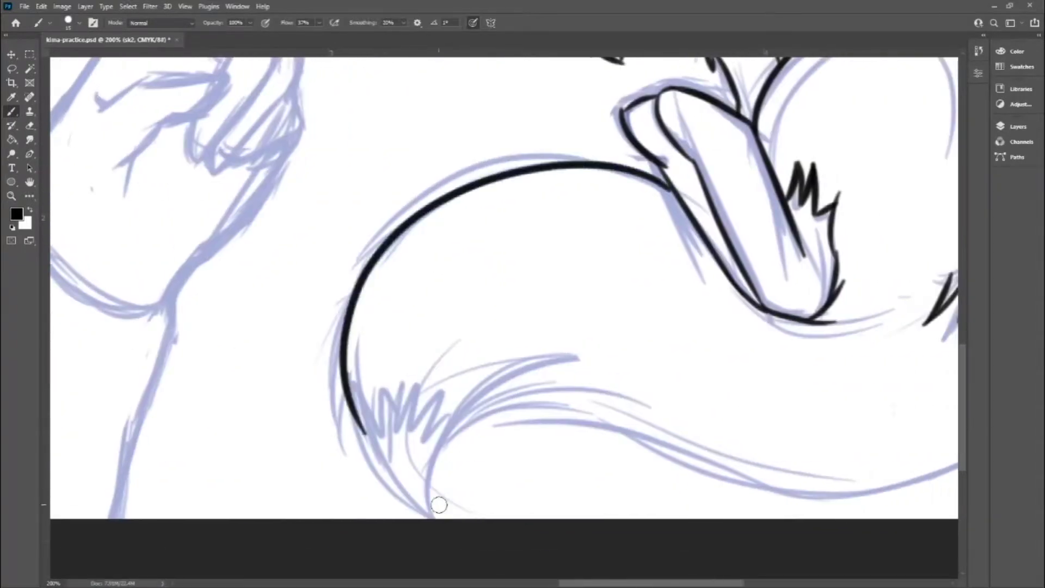
pyautogui.hotkey('ctrl', 'z')
# Redraw the tail outline with zigzag fur along its lower edge.
pyautogui.moveTo(676, 191); pyautogui.dragTo(349, 435)
pyautogui.moveTo(352, 370); pyautogui.dragTo(455, 509)
pyautogui.moveTo(496, 395); pyautogui.dragTo(455, 509)
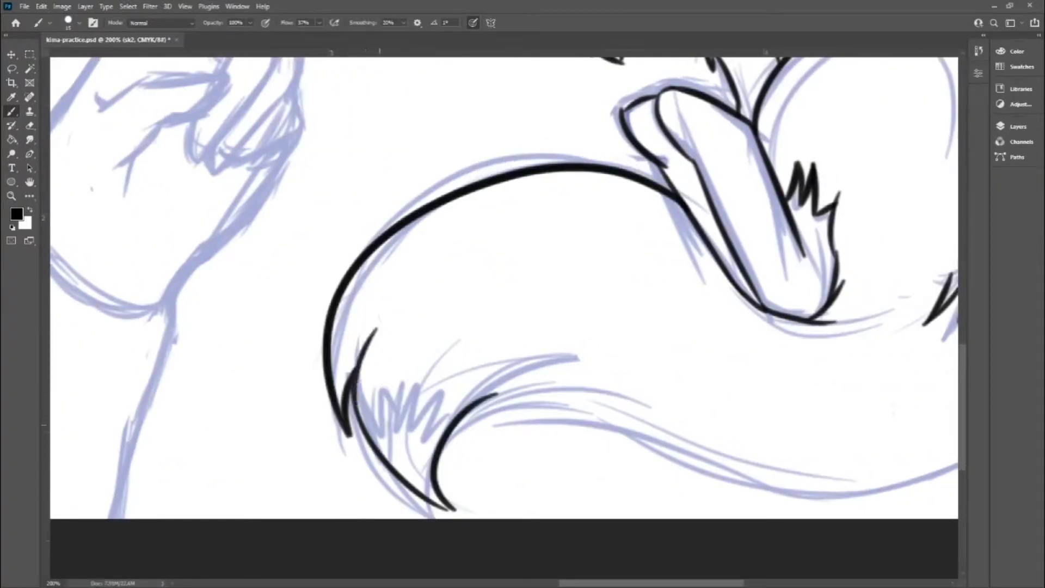
pyautogui.moveTo(356, 382)
pyautogui.mouseDown()
pyautogui.moveTo(406, 427)
pyautogui.moveTo(500, 360)
pyautogui.mouseUp()
pyautogui.moveTo(639, 585); pyautogui.dragTo(691, 586)
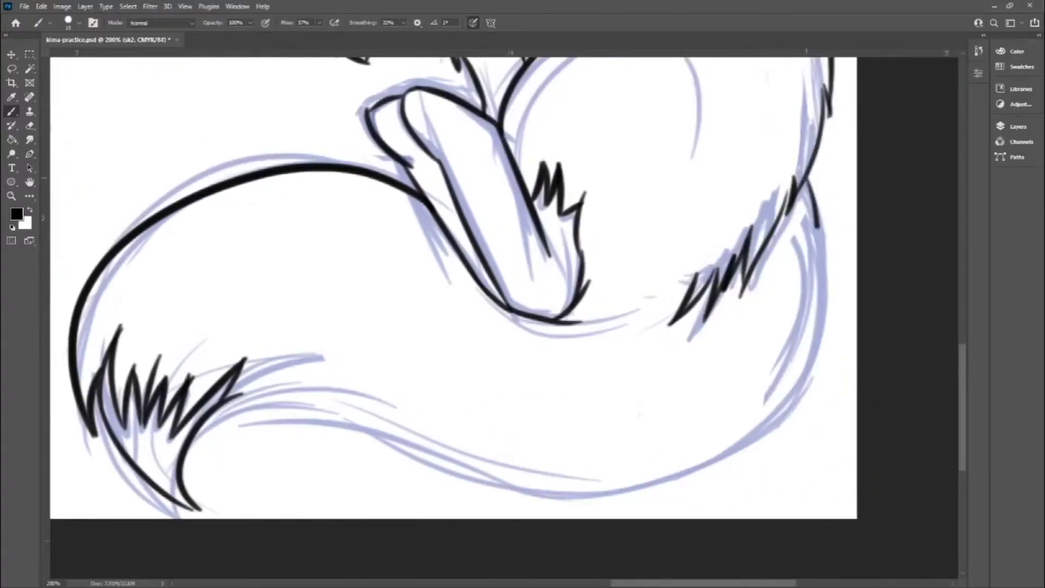
pyautogui.moveTo(811, 183); pyautogui.dragTo(204, 419)
pyautogui.scroll(5, 966, 424)
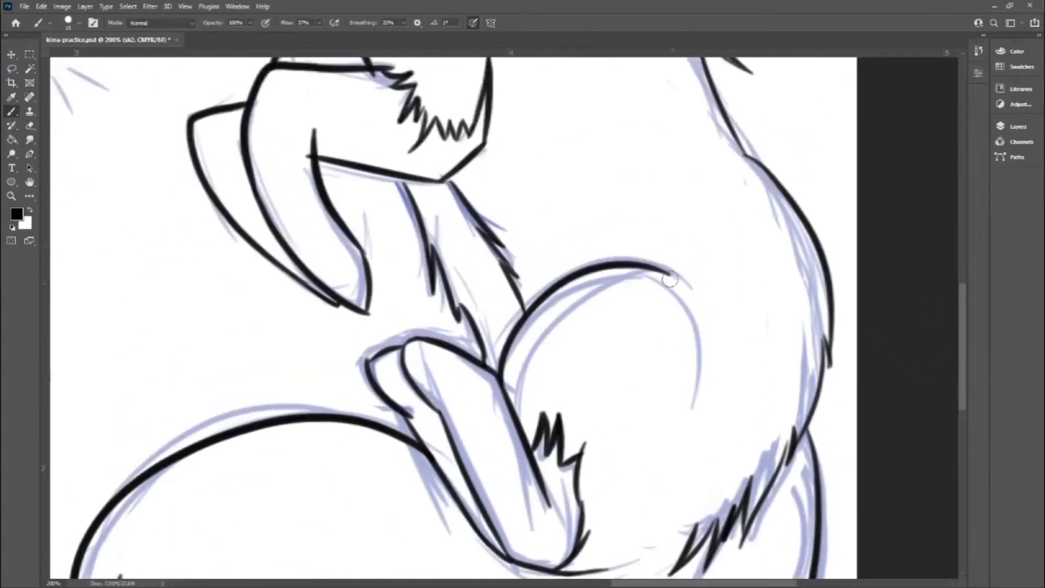
pyautogui.scroll(5, 958, 320)
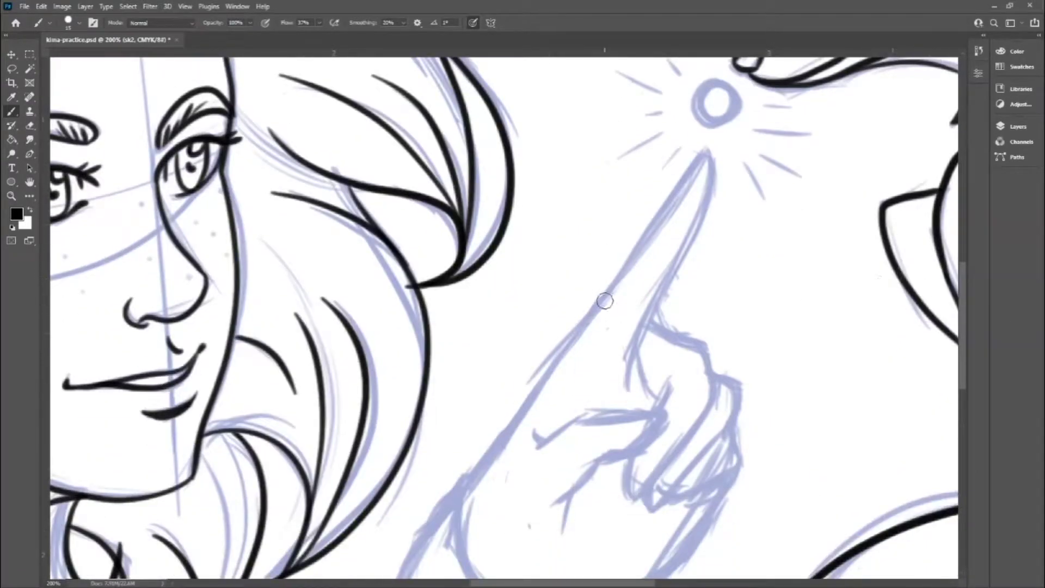
# Ink the pointing finger's outline, redrawing its lower edge after an undo.
pyautogui.moveTo(585, 324); pyautogui.dragTo(634, 375)
pyautogui.moveTo(653, 327)
pyautogui.mouseDown()
pyautogui.moveTo(632, 500)
pyautogui.moveTo(727, 423)
pyautogui.moveTo(654, 505)
pyautogui.mouseUp()
pyautogui.hotkey('ctrl', 'z')
pyautogui.hotkey('ctrl', 'z')
pyautogui.moveTo(728, 401); pyautogui.dragTo(659, 509)
pyautogui.scroll(-3, 861, 381)
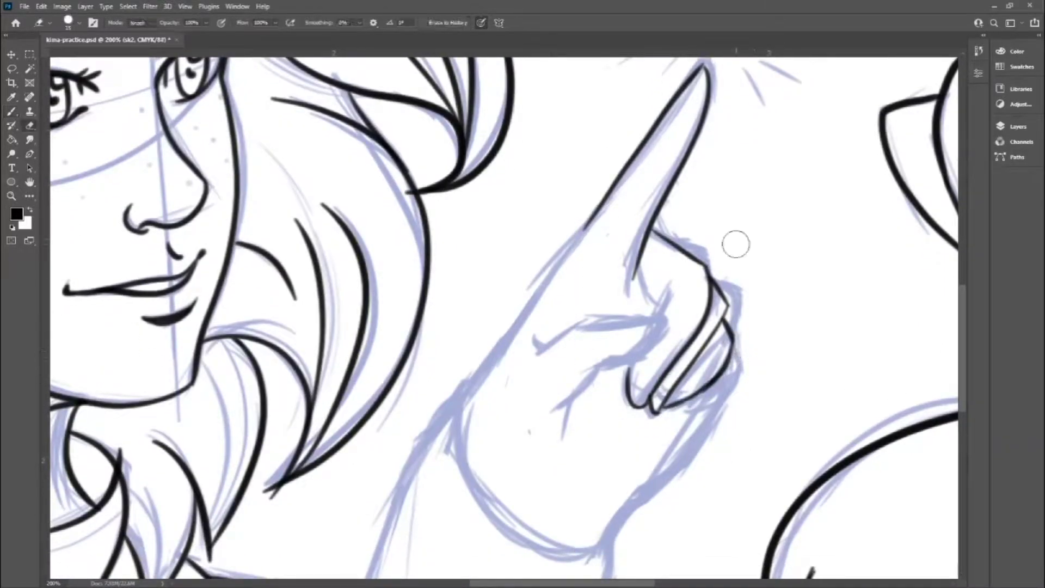
# Ink the bent finger contour, hand outline and palm crease, replacing undone strokes.
pyautogui.moveTo(583, 232); pyautogui.dragTo(471, 385)
pyautogui.hotkey('ctrl', 'z')
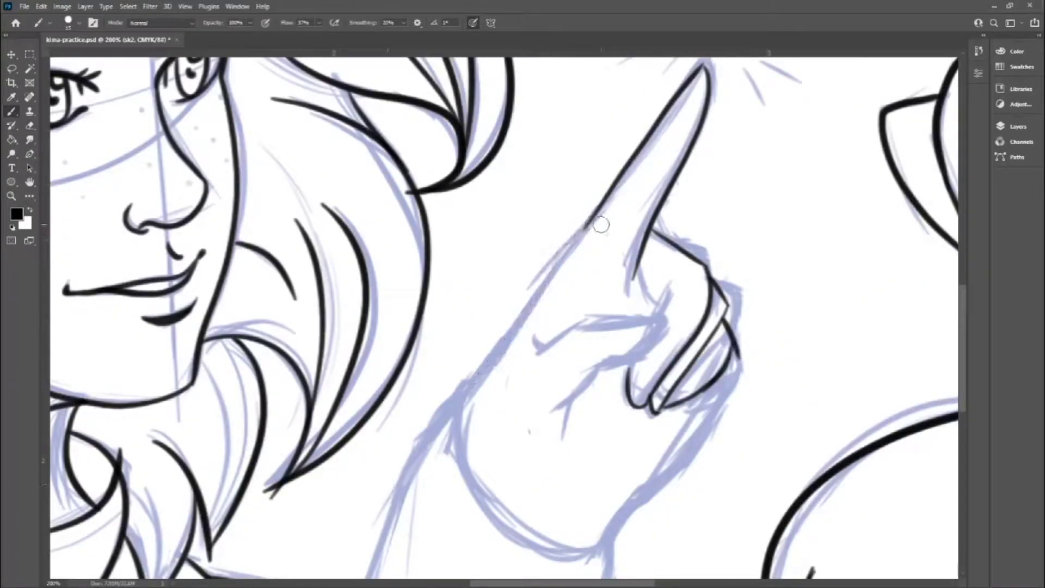
pyautogui.hotkey('ctrl', 'z')
pyautogui.moveTo(739, 307); pyautogui.dragTo(653, 416)
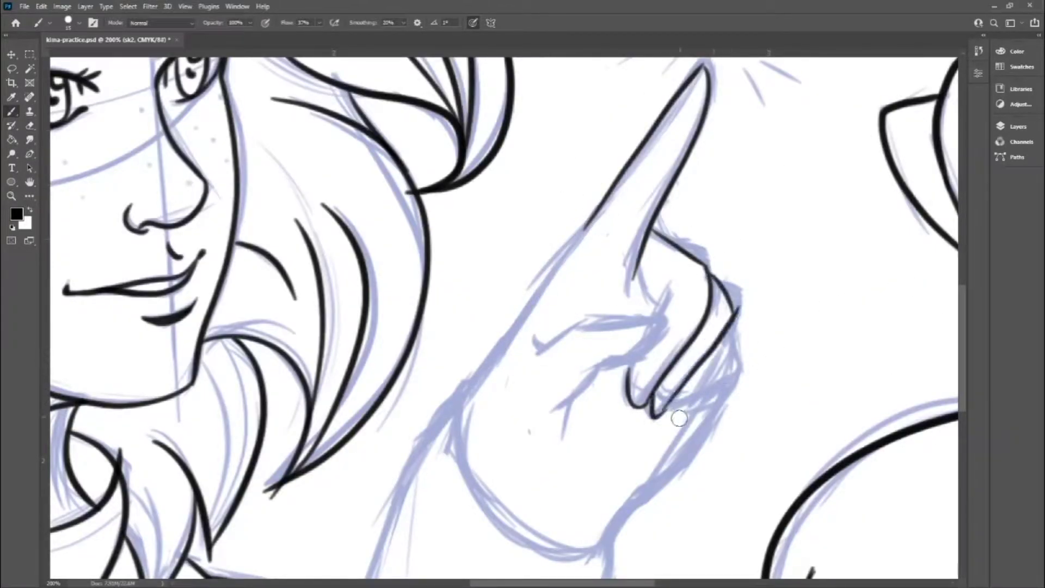
pyautogui.moveTo(728, 382); pyautogui.dragTo(618, 517)
pyautogui.moveTo(550, 405); pyautogui.dragTo(666, 324)
pyautogui.moveTo(584, 327); pyautogui.dragTo(665, 313)
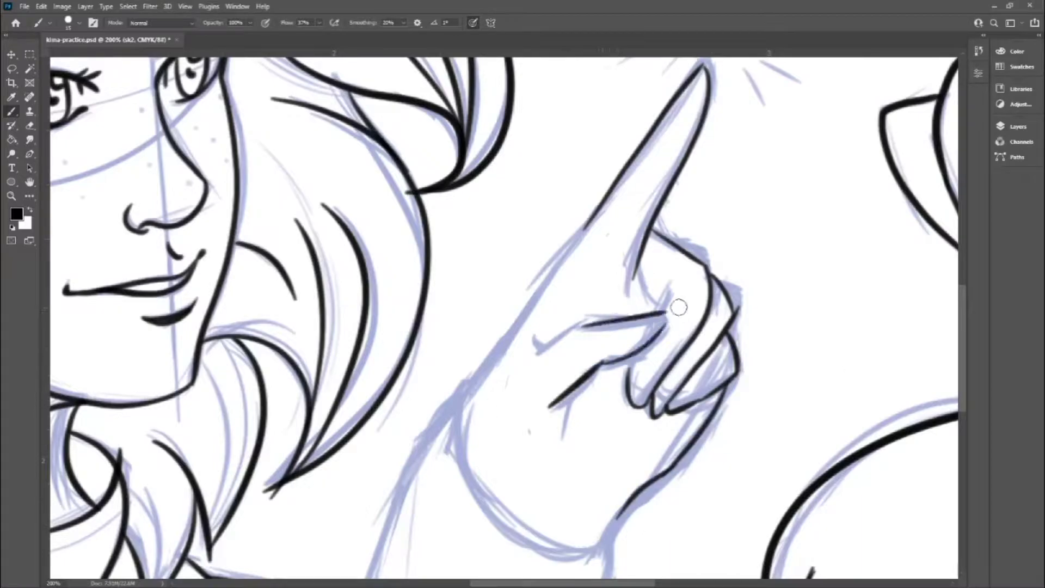
# Undo a stray hand stroke and zoom out to see face, hand and fox.
pyautogui.moveTo(586, 221); pyautogui.dragTo(449, 418)
pyautogui.hotkey('ctrl', 'z')
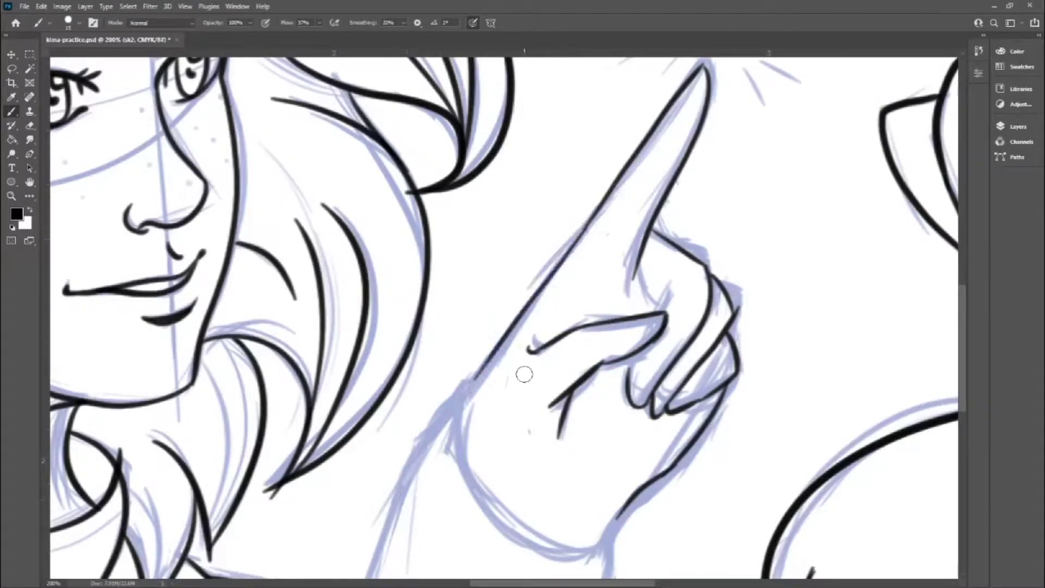
pyautogui.scroll(-3, 606, 437)
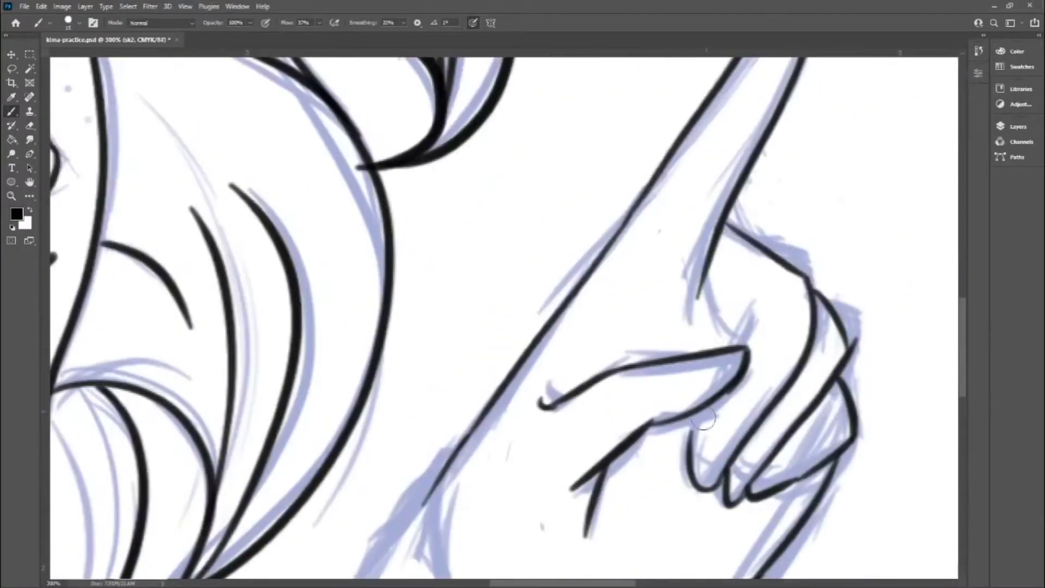
pyautogui.scroll(3, 705, 181)
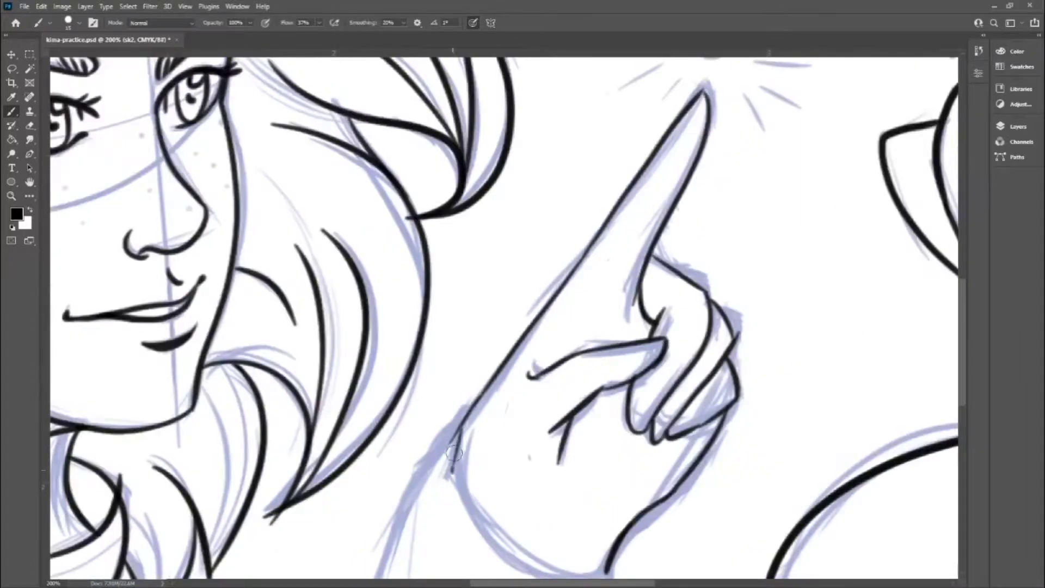
pyautogui.hotkey('ctrl', '-')
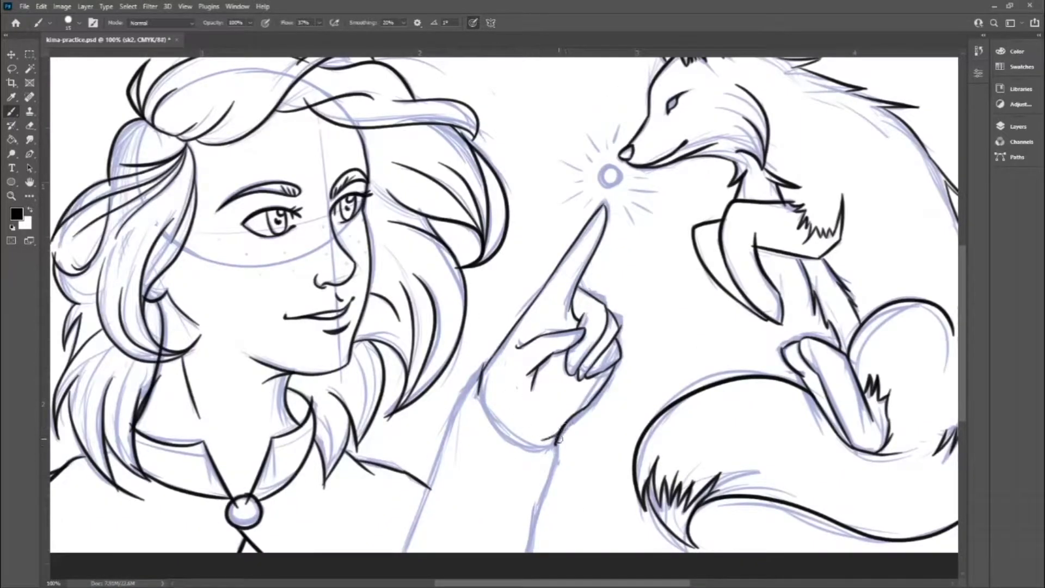
# Ink the left and right edges of the girl's arm.
pyautogui.moveTo(431, 446); pyautogui.dragTo(403, 553)
pyautogui.moveTo(559, 449); pyautogui.dragTo(524, 553)
pyautogui.scroll(3, 470, 298)
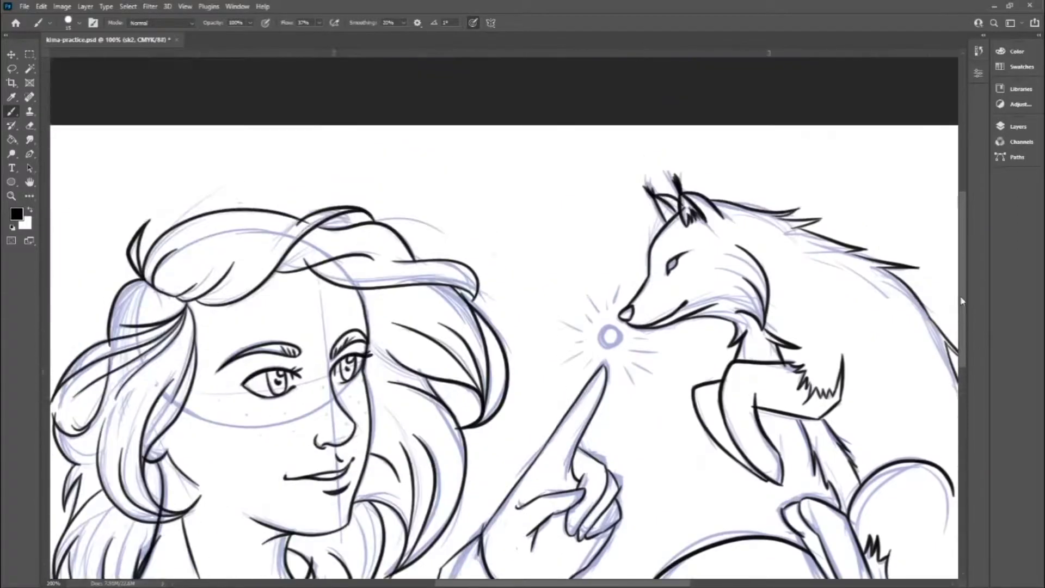
pyautogui.scroll(2, 607, 334)
# Ink the glowing spark's circle and all its rays, then zoom out.
pyautogui.moveTo(416, 342); pyautogui.dragTo(413, 343)
pyautogui.moveTo(355, 242); pyautogui.dragTo(383, 299)
pyautogui.moveTo(448, 224); pyautogui.dragTo(435, 291)
pyautogui.moveTo(493, 402); pyautogui.dragTo(577, 438)
pyautogui.moveTo(349, 420); pyautogui.dragTo(286, 451)
pyautogui.moveTo(288, 326); pyautogui.dragTo(343, 359)
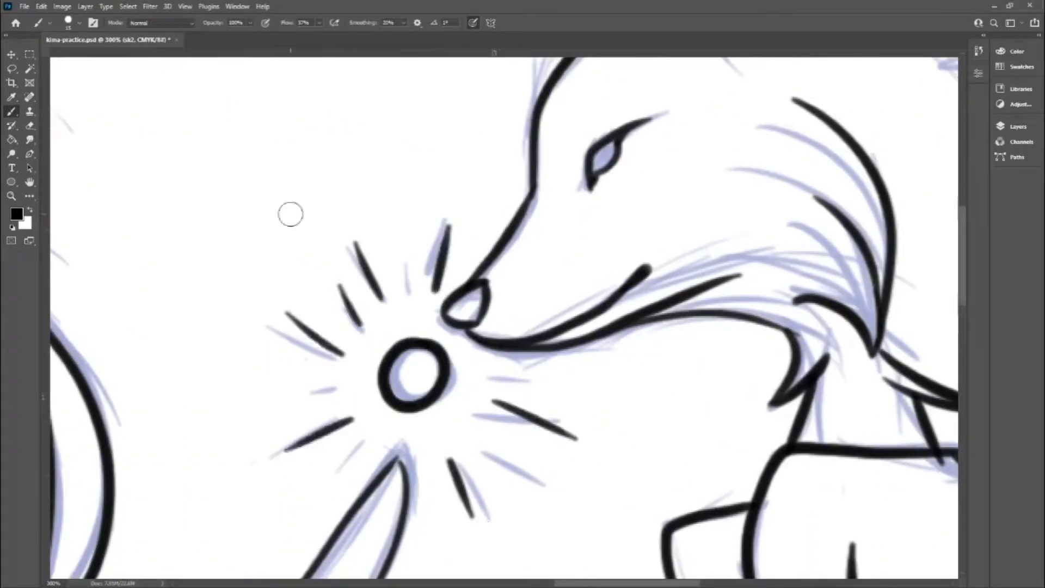
pyautogui.moveTo(406, 256); pyautogui.dragTo(409, 292)
pyautogui.moveTo(485, 442); pyautogui.dragTo(513, 465)
pyautogui.hotkey('ctrl', '-')
pyautogui.hotkey('ctrl', '-')
pyautogui.hotkey('ctrl', '-')
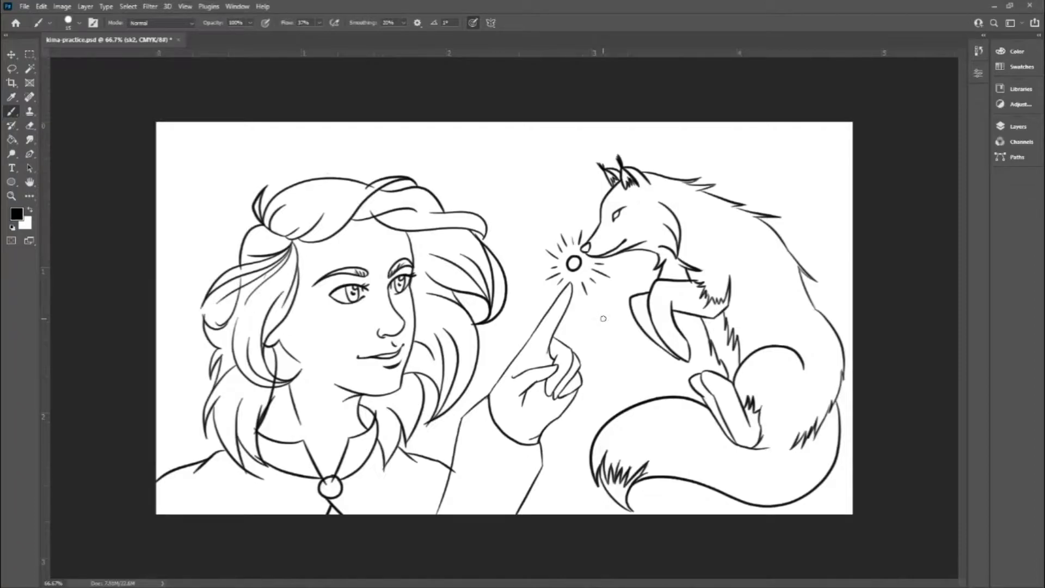
# Draw a fingernail on the pointing finger and close the curled fingertips.
pyautogui.scroll(4, 604, 318)
pyautogui.moveTo(460, 371); pyautogui.dragTo(491, 373)
pyautogui.moveTo(488, 478); pyautogui.dragTo(506, 552)
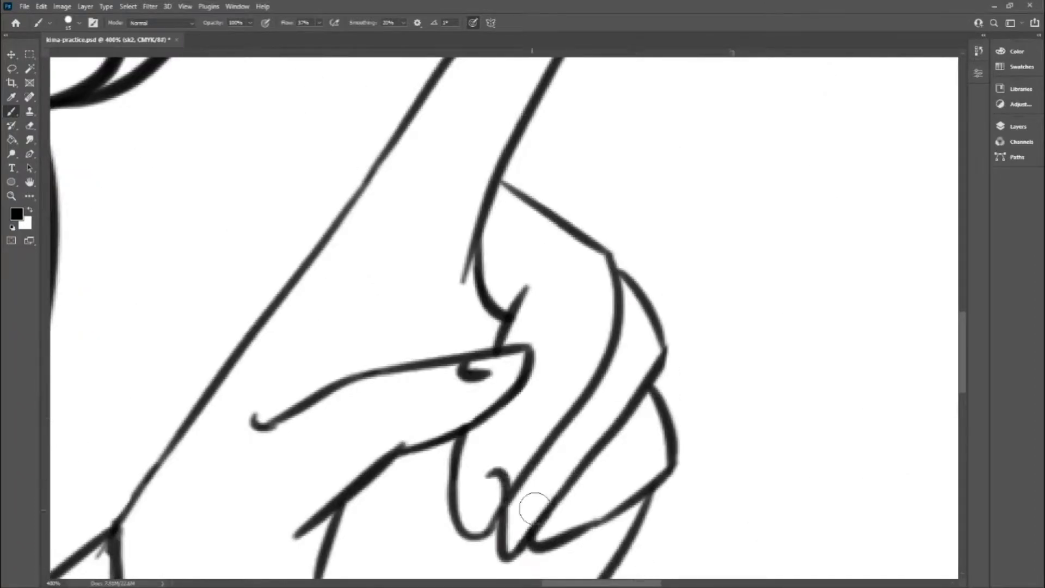
pyautogui.moveTo(539, 511)
pyautogui.mouseDown()
pyautogui.moveTo(513, 565)
pyautogui.moveTo(512, 419)
pyautogui.mouseUp()
pyautogui.press('e')
pyautogui.press('b')
pyautogui.moveTo(482, 381); pyautogui.dragTo(531, 399)
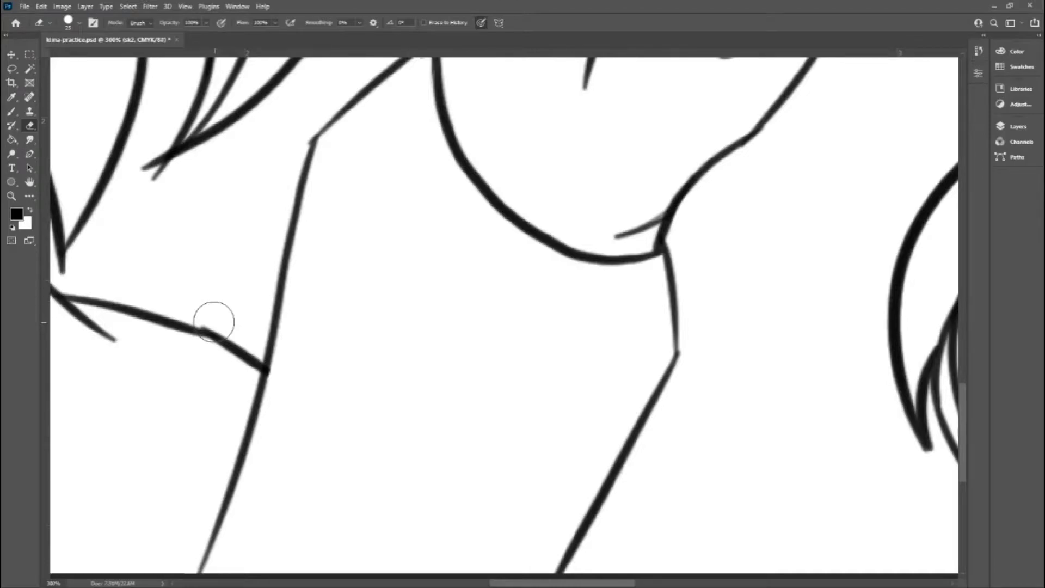
# Remove the short stray stroke tip near the top of the drawing.
pyautogui.hscroll(-5, 214, 322)
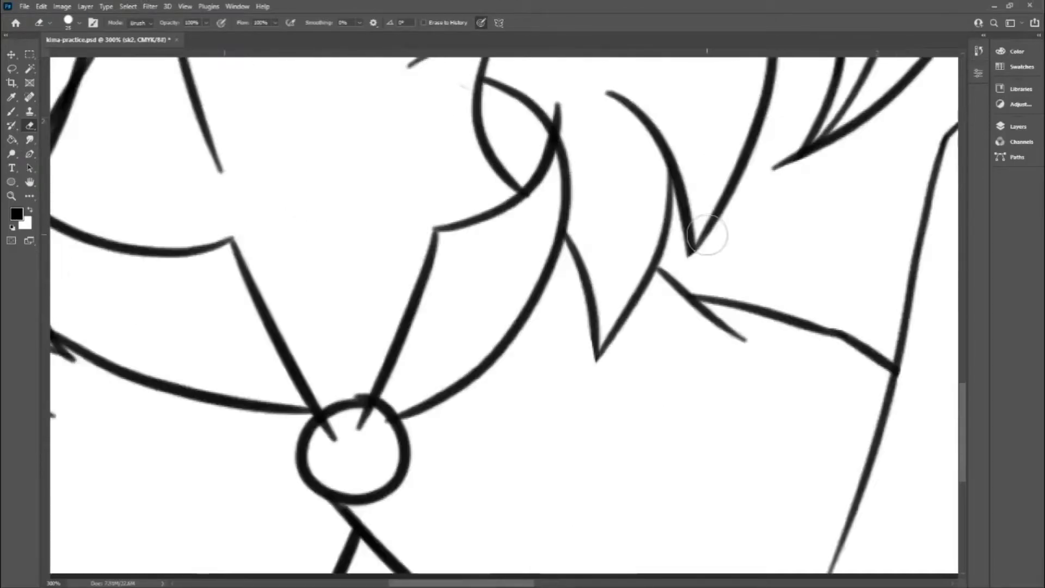
pyautogui.moveTo(558, 133); pyautogui.dragTo(554, 101)
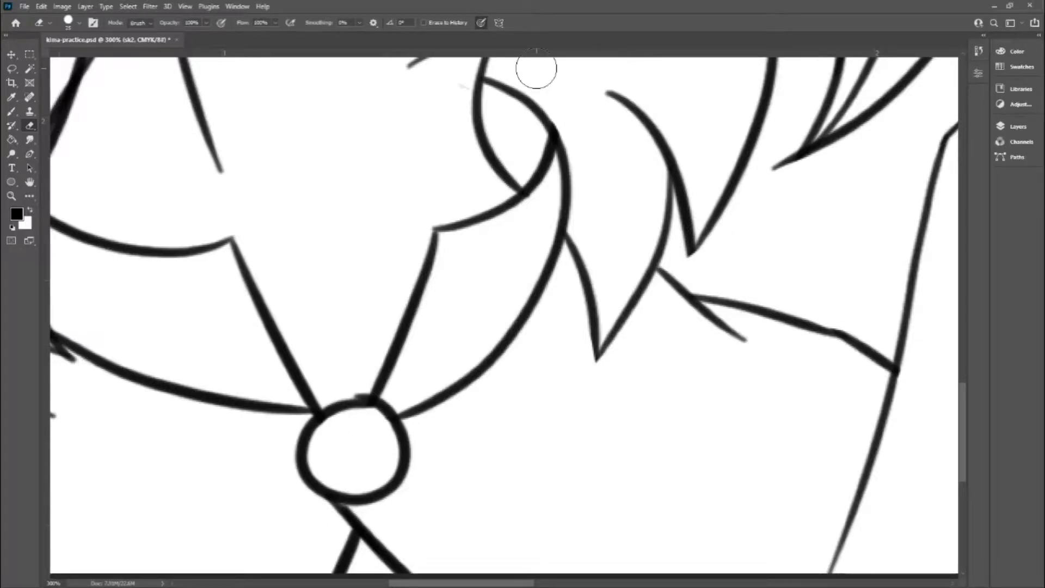
pyautogui.scroll(2, 388, 329)
pyautogui.hscroll(-2, 388, 329)
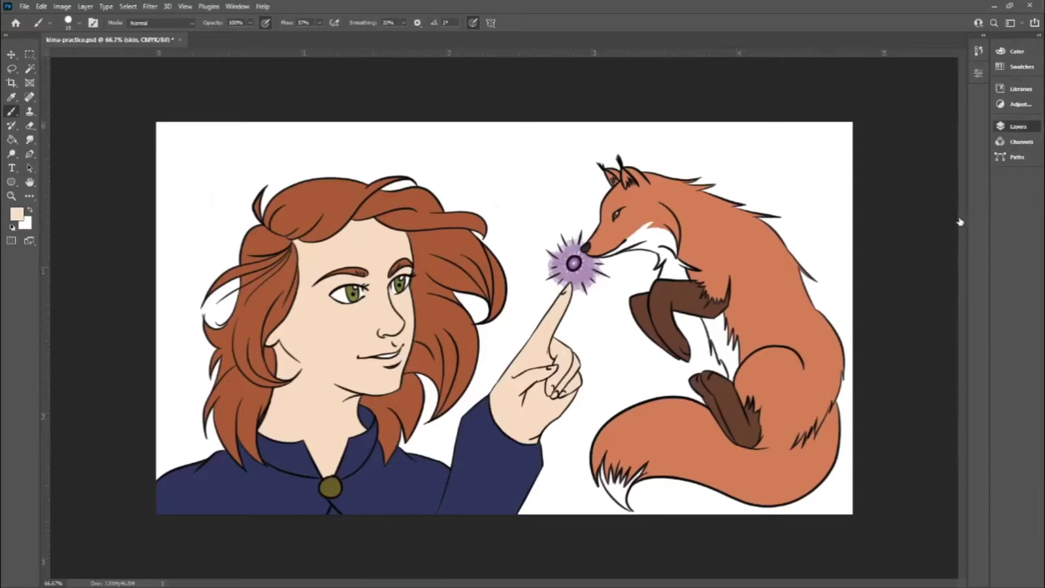
# Add a new layer with Ctrl+Shift+Alt+N for the next painting pass.
pyautogui.hotkey('ctrl', 'shift', 'alt', 'n')
# Sample the hair brown, darken it for shadows, and make the shadow layer active.
pyautogui.hotkey('ctrl', '+')
pyautogui.hotkey('ctrl', '+')
pyautogui.press('i')
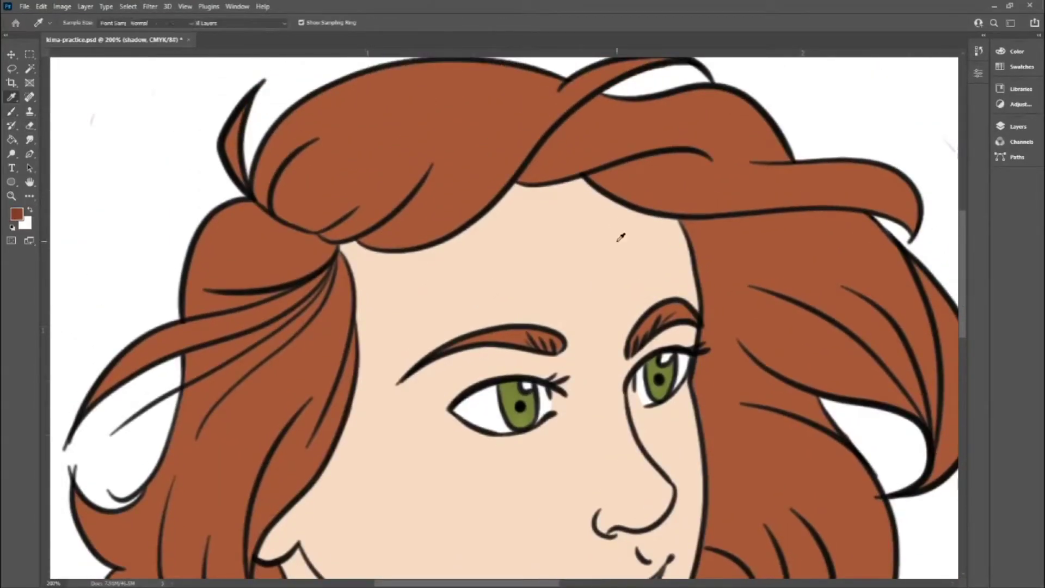
pyautogui.press('b')
pyautogui.scroll(-5, 264, 350)
pyautogui.moveTo(264, 361); pyautogui.dragTo(275, 388)
pyautogui.hotkey('ctrl', 'z')
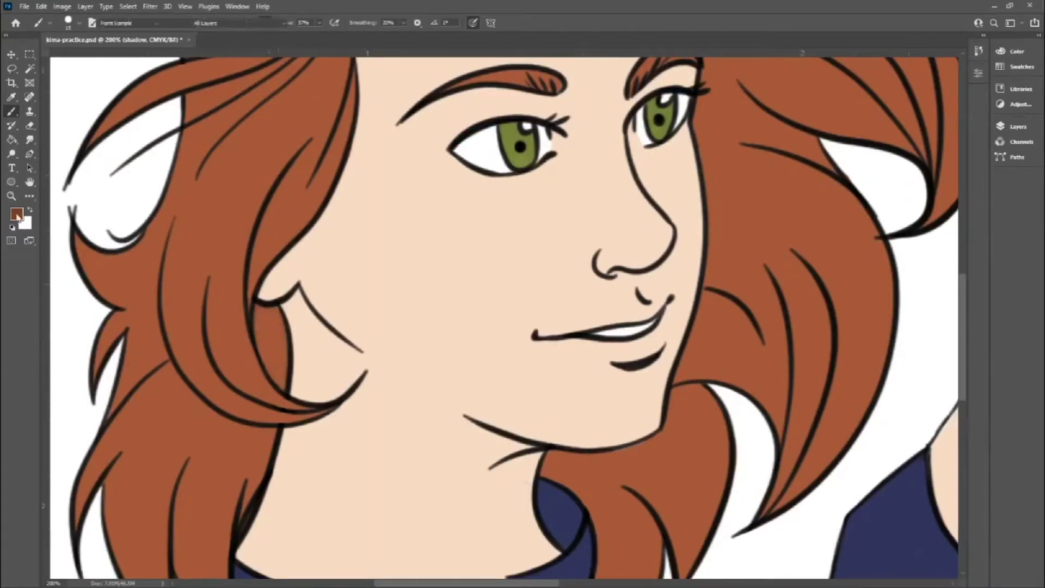
pyautogui.keyDown('ctrl'); pyautogui.click(467, 291); pyautogui.keyUp('ctrl')
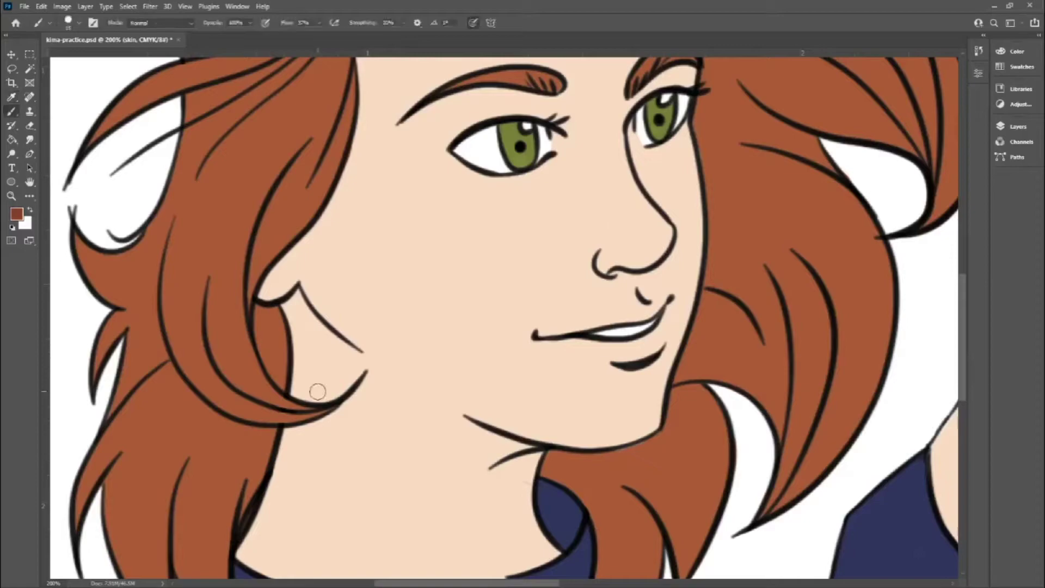
pyautogui.hotkey('alt', ']')
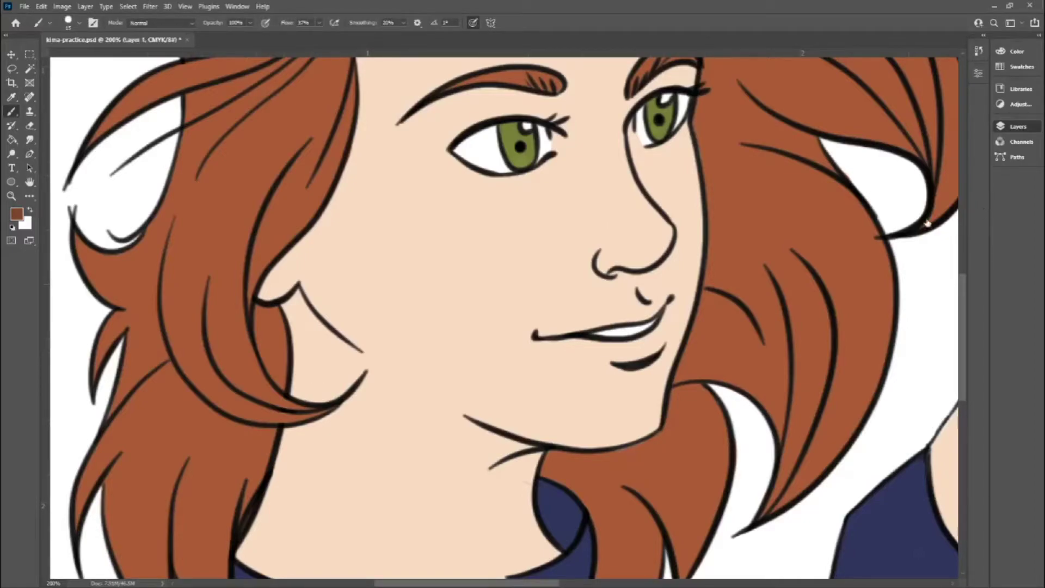
# Paint a darker brown shadow band along the hair beside the neck.
pyautogui.moveTo(263, 326)
pyautogui.mouseDown()
pyautogui.moveTo(268, 366)
pyautogui.moveTo(264, 321)
pyautogui.moveTo(278, 343)
pyautogui.mouseUp()
pyautogui.scroll(-5, 256, 266)
pyautogui.moveTo(256, 265); pyautogui.dragTo(251, 305)
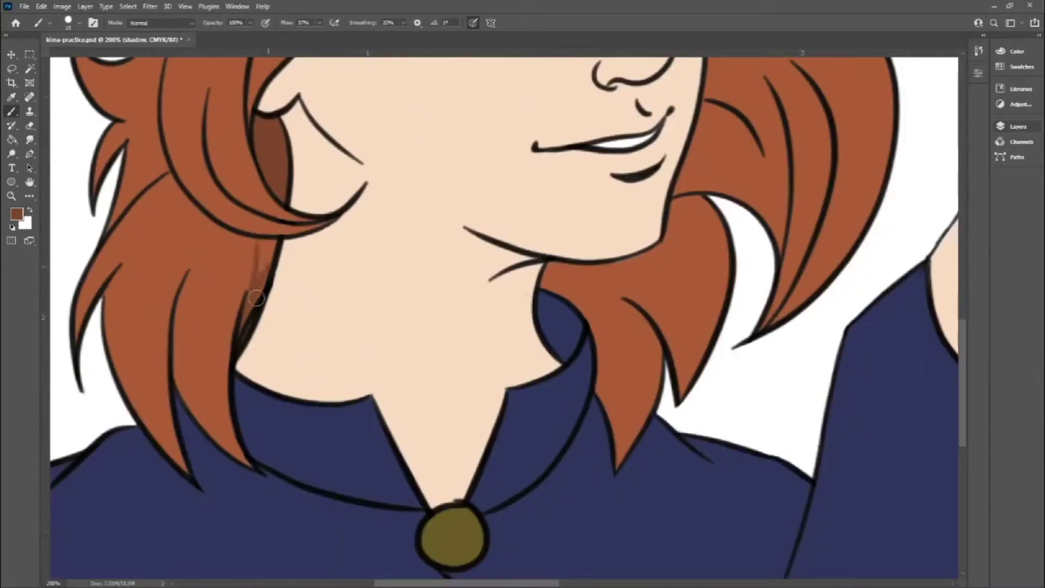
pyautogui.moveTo(275, 234)
pyautogui.mouseDown()
pyautogui.moveTo(256, 289)
pyautogui.moveTo(245, 291)
pyautogui.mouseUp()
pyautogui.moveTo(197, 422)
pyautogui.mouseDown()
pyautogui.moveTo(224, 232)
pyautogui.moveTo(186, 372)
pyautogui.mouseUp()
pyautogui.moveTo(216, 234); pyautogui.dragTo(195, 271)
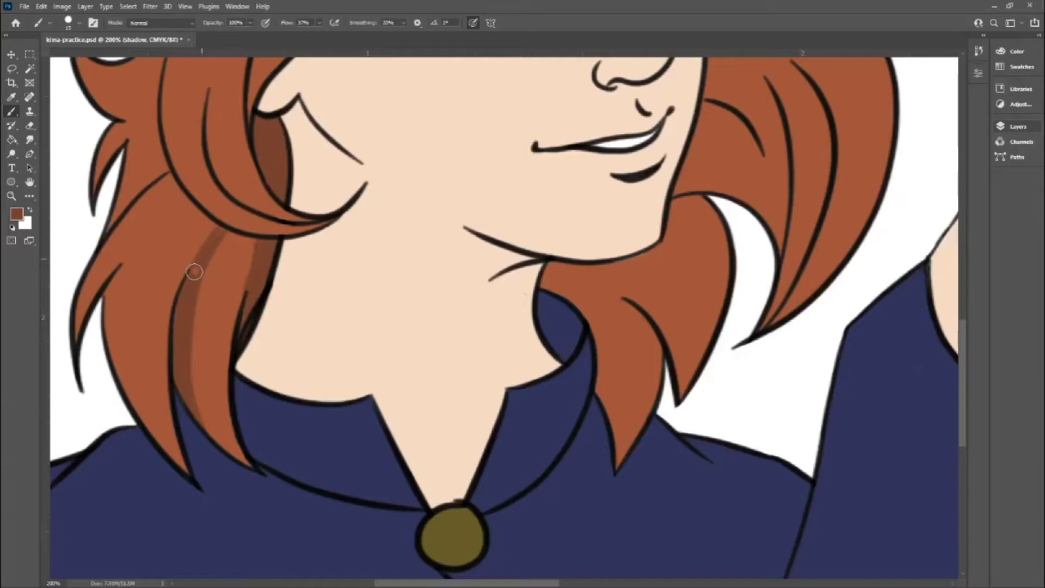
# Deepen the shadow under the upper lock and fill shadow in the left hair lock.
pyautogui.hotkey('ctrl', '+')
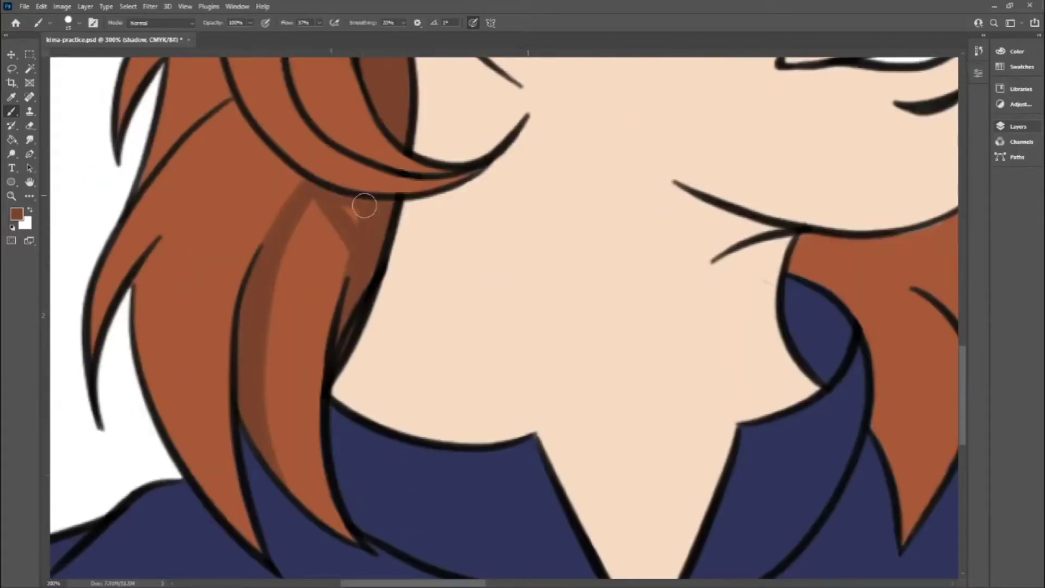
pyautogui.moveTo(364, 205); pyautogui.dragTo(339, 261)
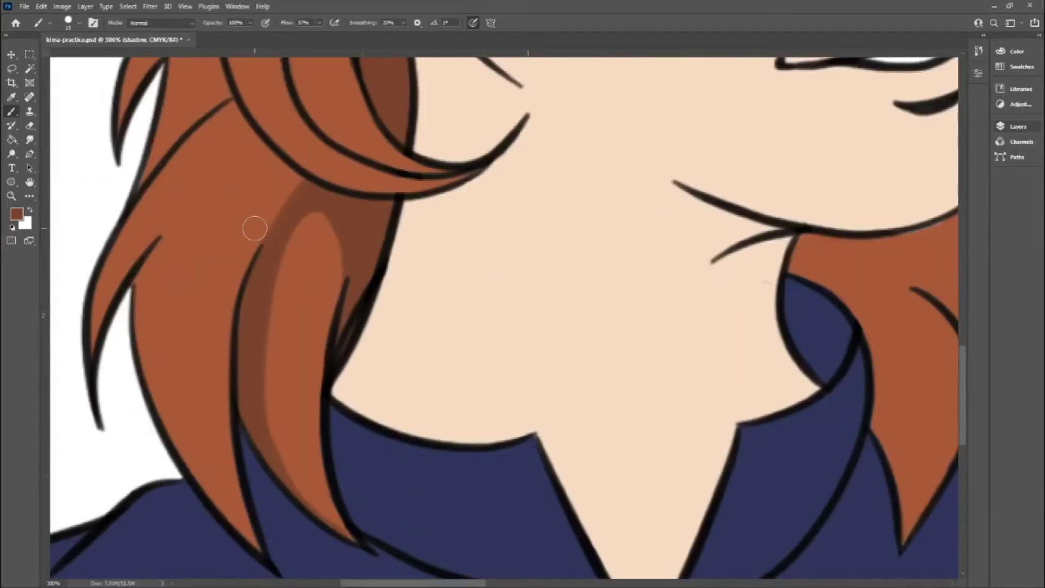
pyautogui.moveTo(260, 143); pyautogui.dragTo(169, 468)
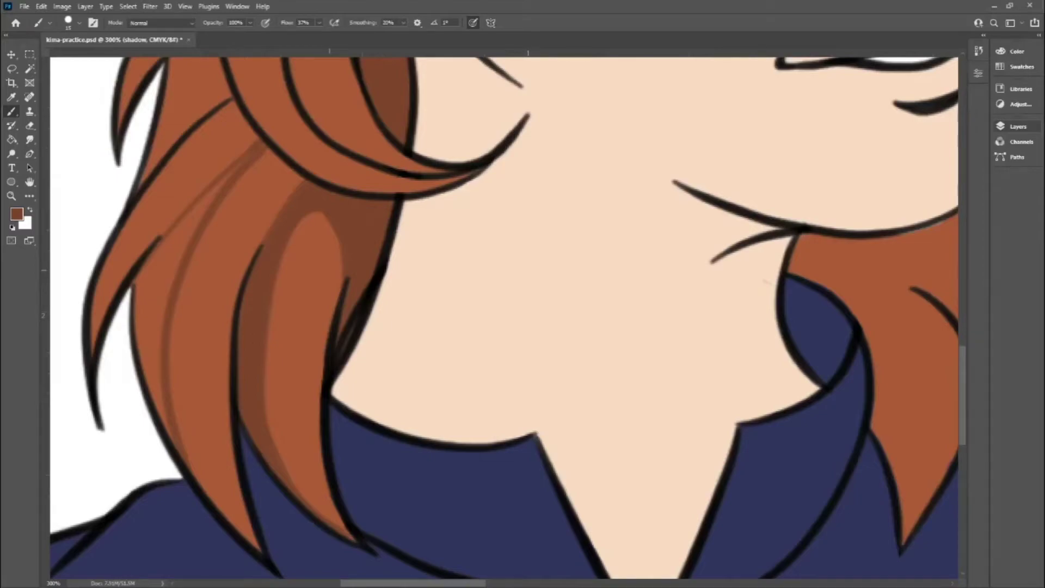
pyautogui.moveTo(240, 165); pyautogui.dragTo(166, 423)
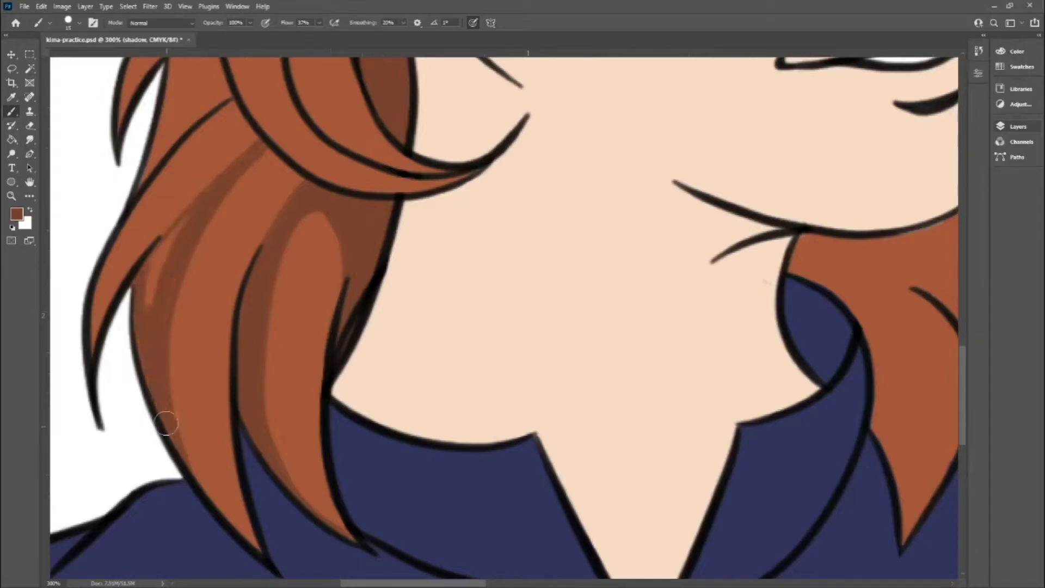
pyautogui.moveTo(182, 221); pyautogui.dragTo(150, 381)
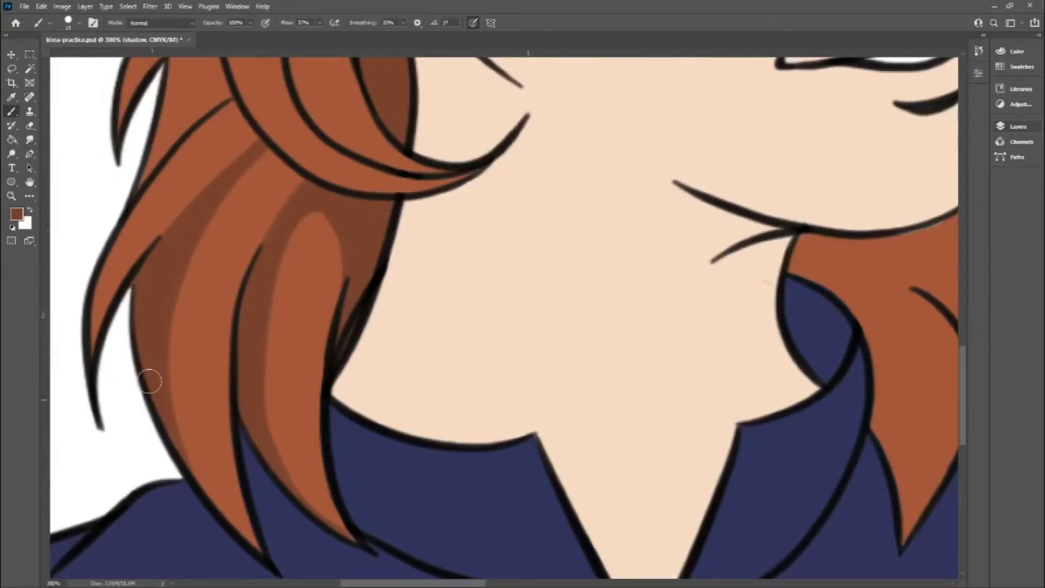
pyautogui.scroll(1, 411, 294)
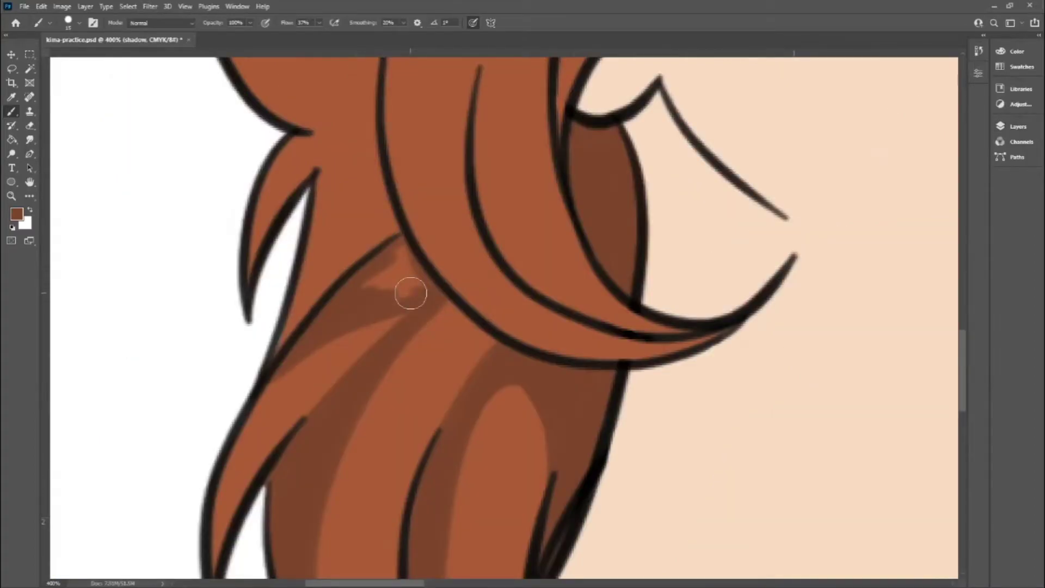
# Paint darker brown shadow along the inner hair curve and the upper-left hair lock.
pyautogui.scroll(-3, 411, 294)
pyautogui.scroll(2, 641, 226)
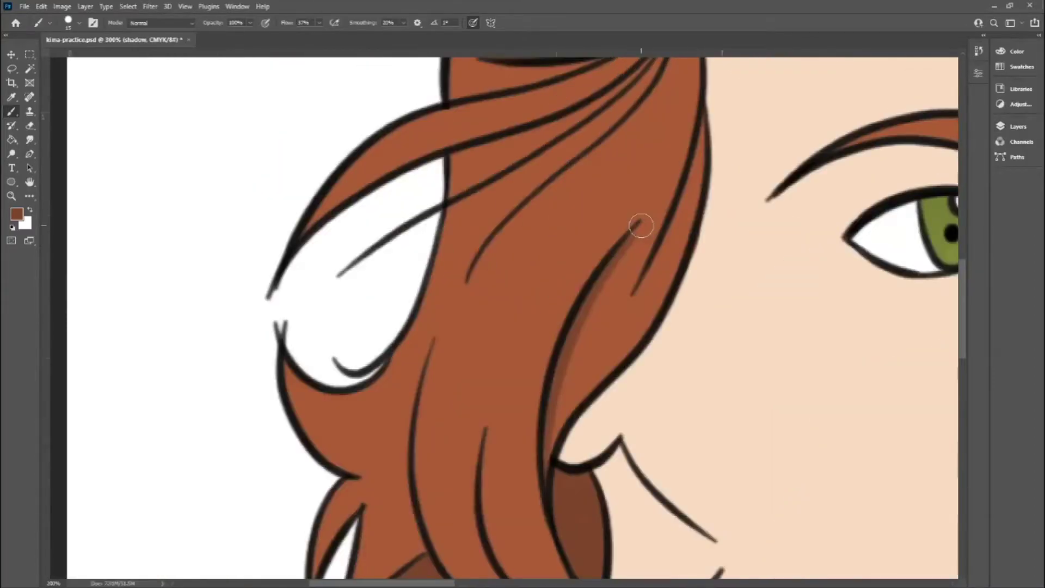
pyautogui.moveTo(641, 226); pyautogui.dragTo(546, 462)
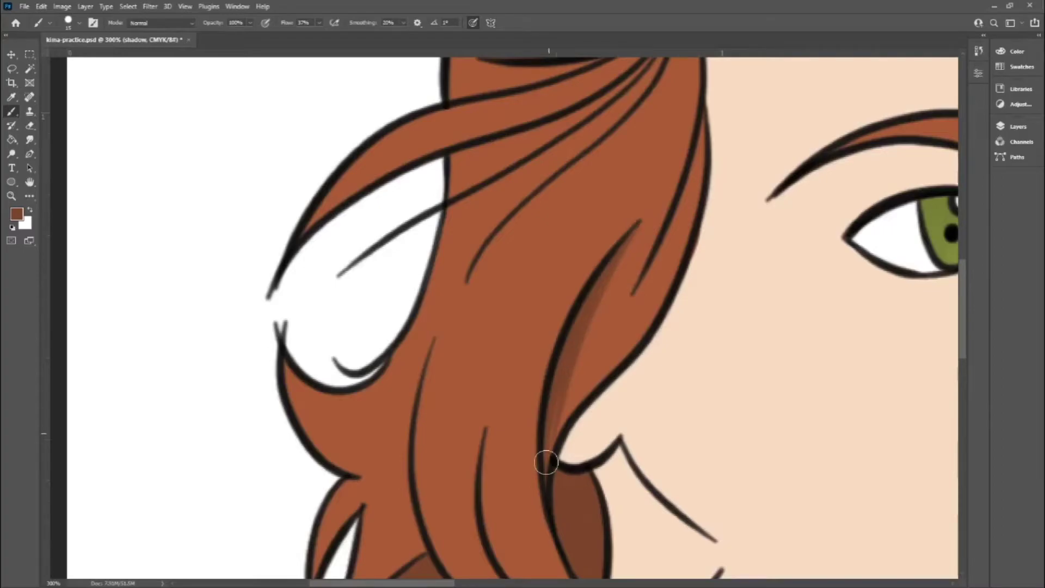
pyautogui.scroll(-3, 546, 463)
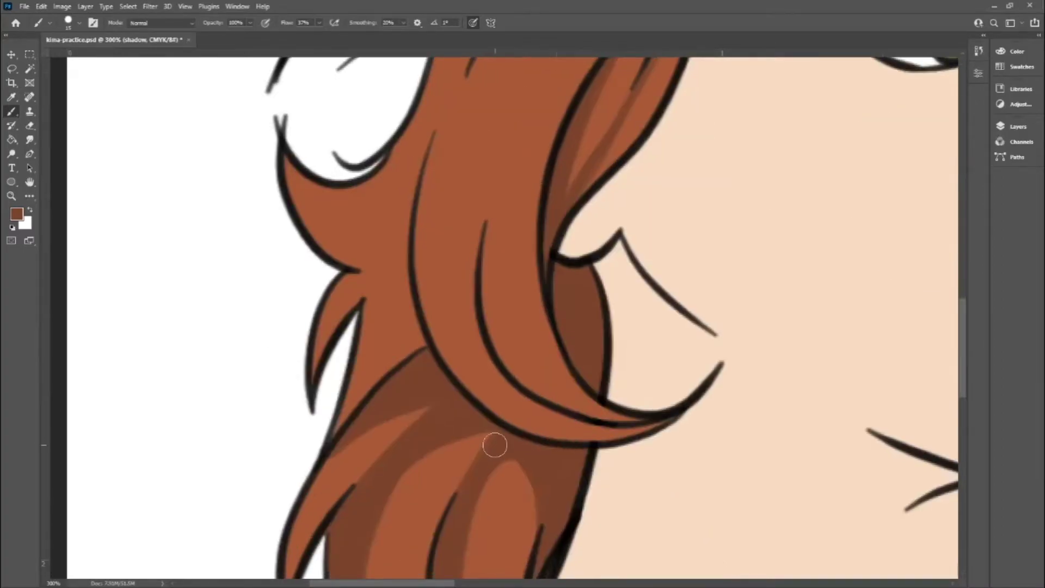
pyautogui.moveTo(287, 175); pyautogui.dragTo(415, 197)
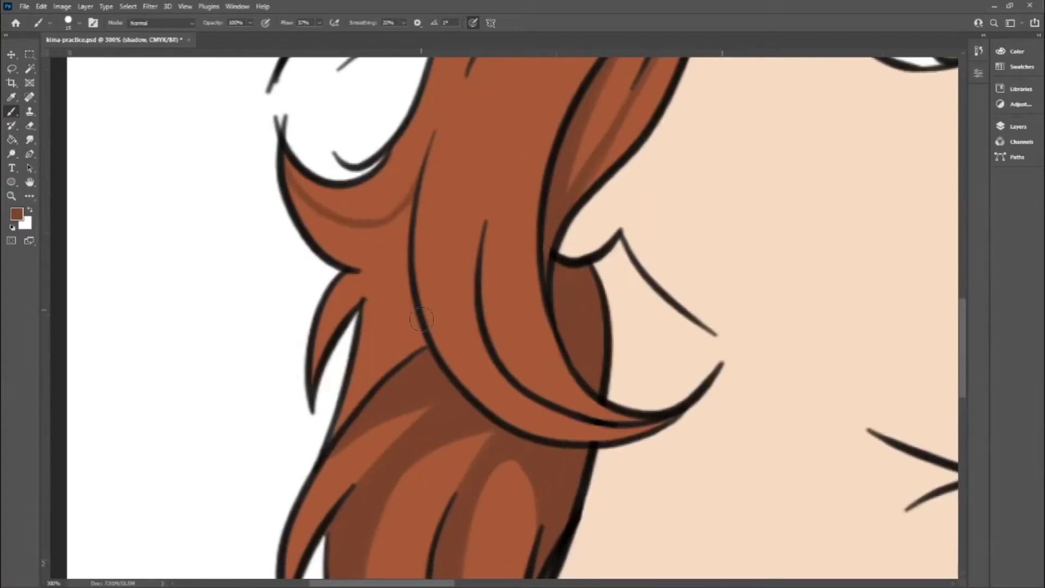
pyautogui.moveTo(403, 339); pyautogui.dragTo(370, 235)
pyautogui.moveTo(305, 209); pyautogui.dragTo(379, 262)
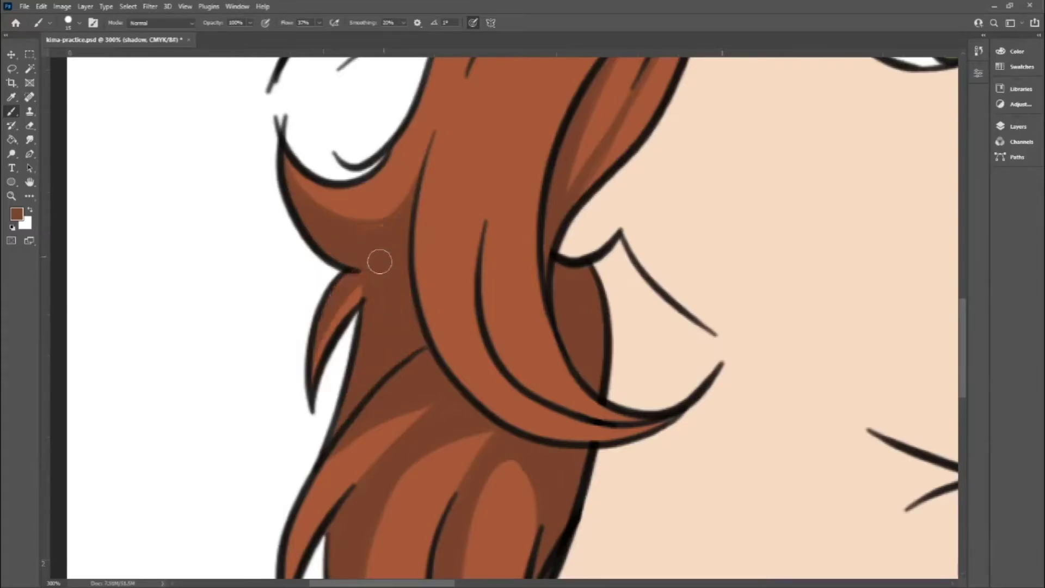
# Add a darker brown shadow along and beside the long hair strand.
pyautogui.scroll(5, 462, 415)
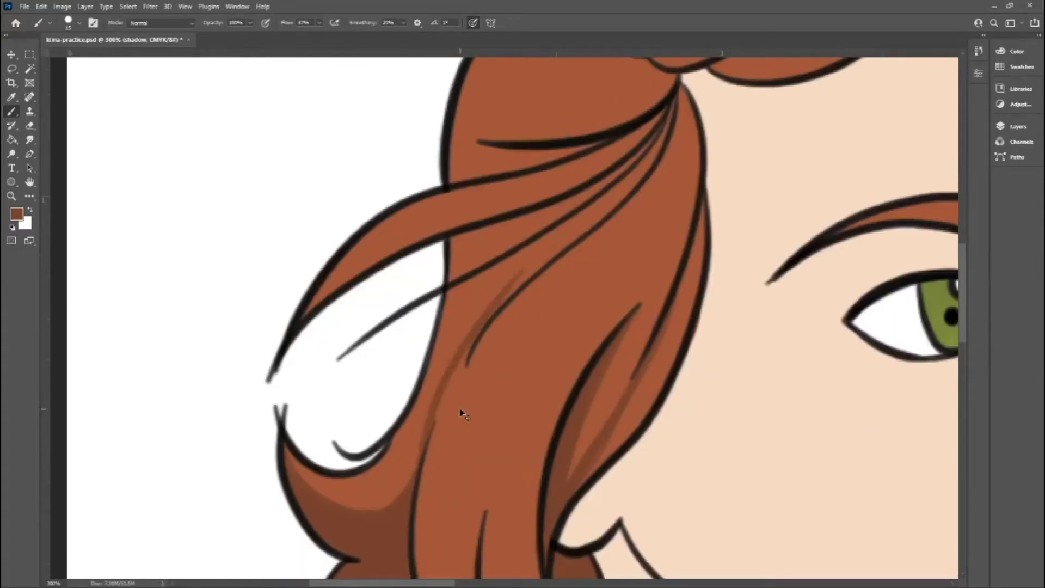
pyautogui.moveTo(438, 420); pyautogui.dragTo(627, 191)
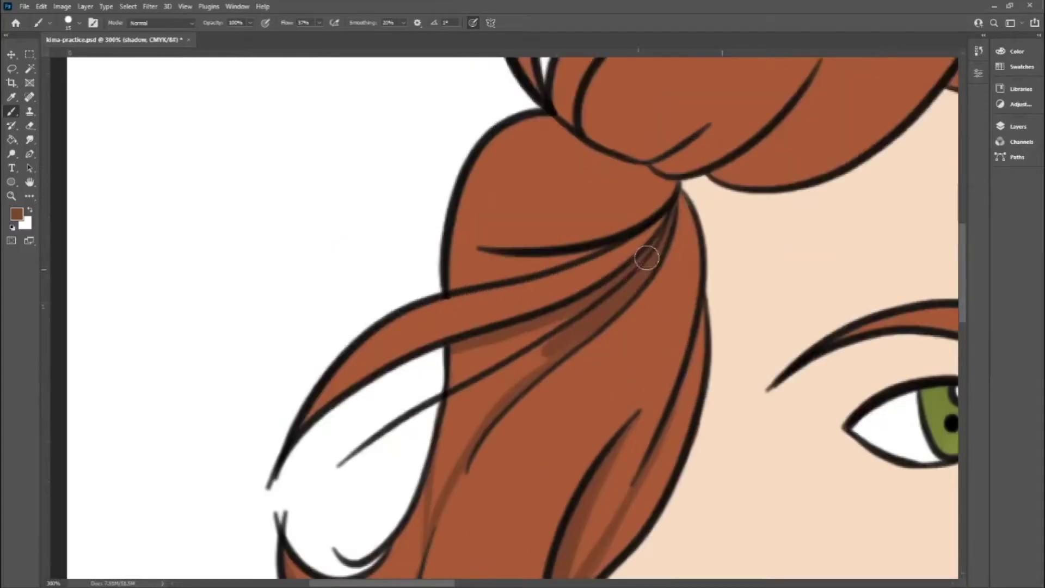
pyautogui.moveTo(961, 318); pyautogui.dragTo(962, 297)
pyautogui.moveTo(455, 430); pyautogui.dragTo(533, 341)
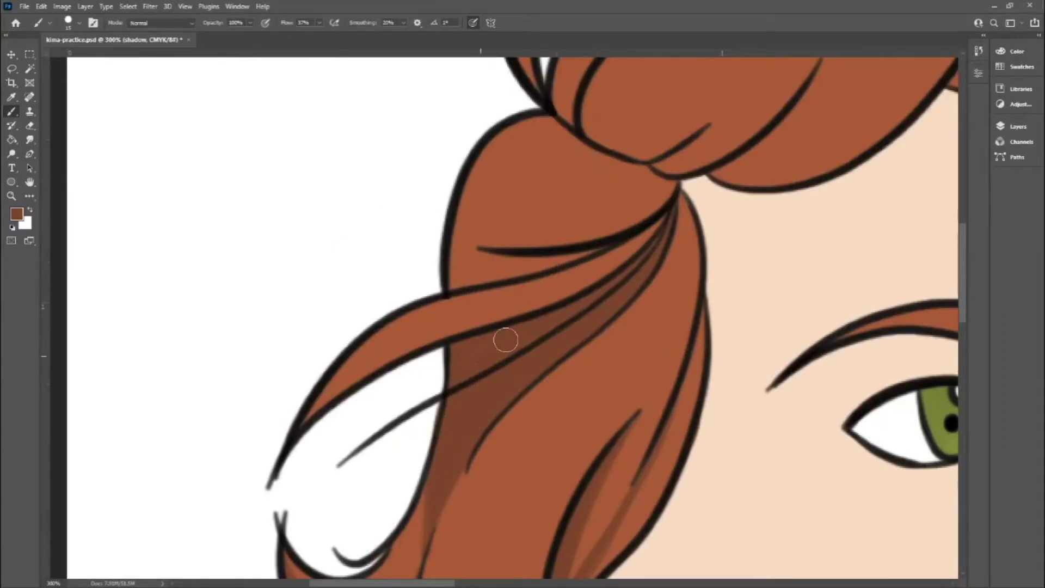
pyautogui.scroll(-3, 434, 401)
pyautogui.scroll(5, 436, 222)
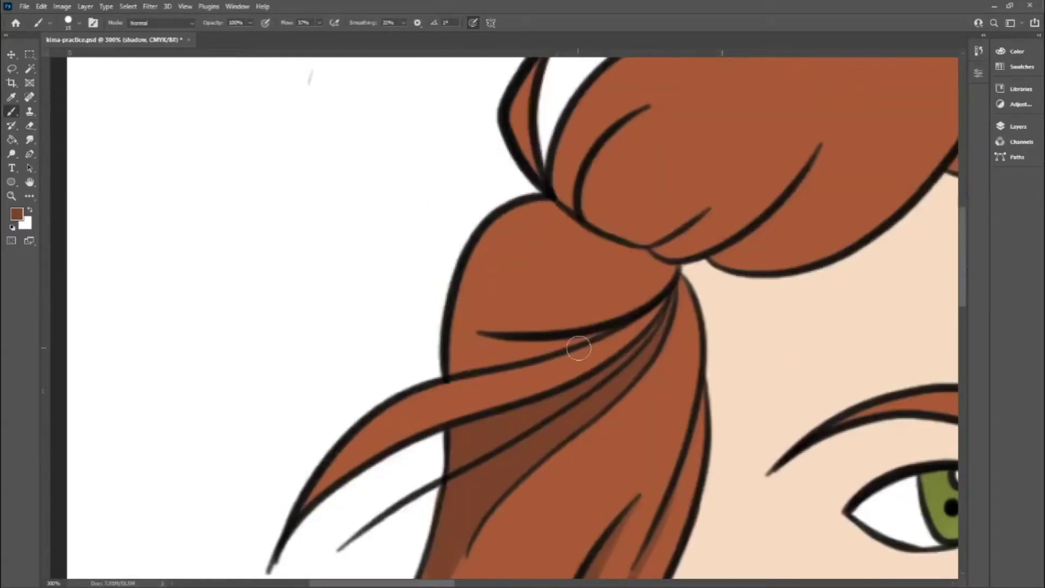
# Shade the hair bun folds, the left edge below the bun and the inner curl.
pyautogui.moveTo(509, 256); pyautogui.dragTo(579, 220)
pyautogui.moveTo(569, 307); pyautogui.dragTo(641, 252)
pyautogui.moveTo(585, 155); pyautogui.dragTo(568, 196)
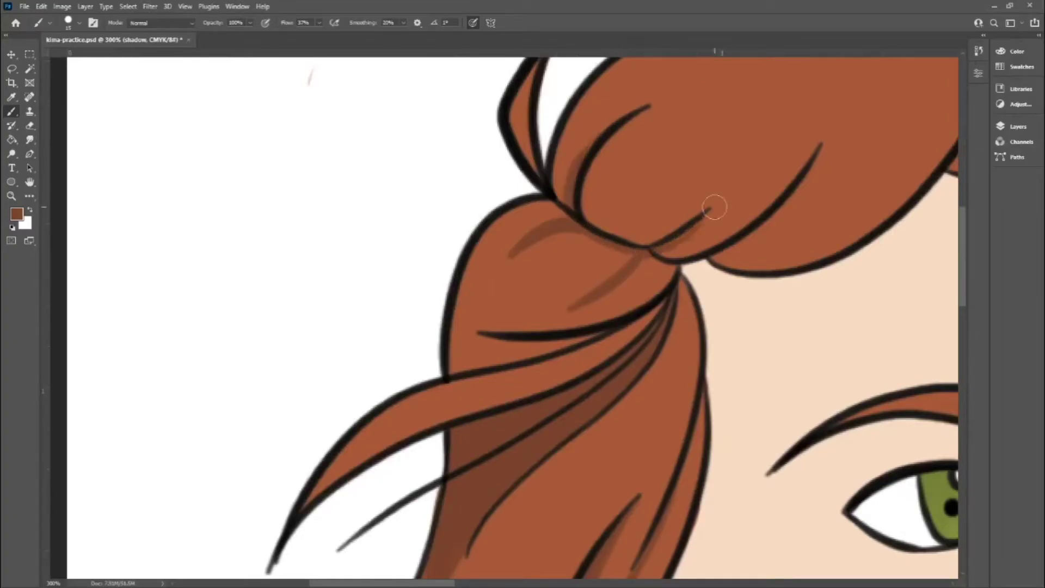
pyautogui.moveTo(495, 209); pyautogui.dragTo(457, 305)
pyautogui.scroll(-8, 966, 286)
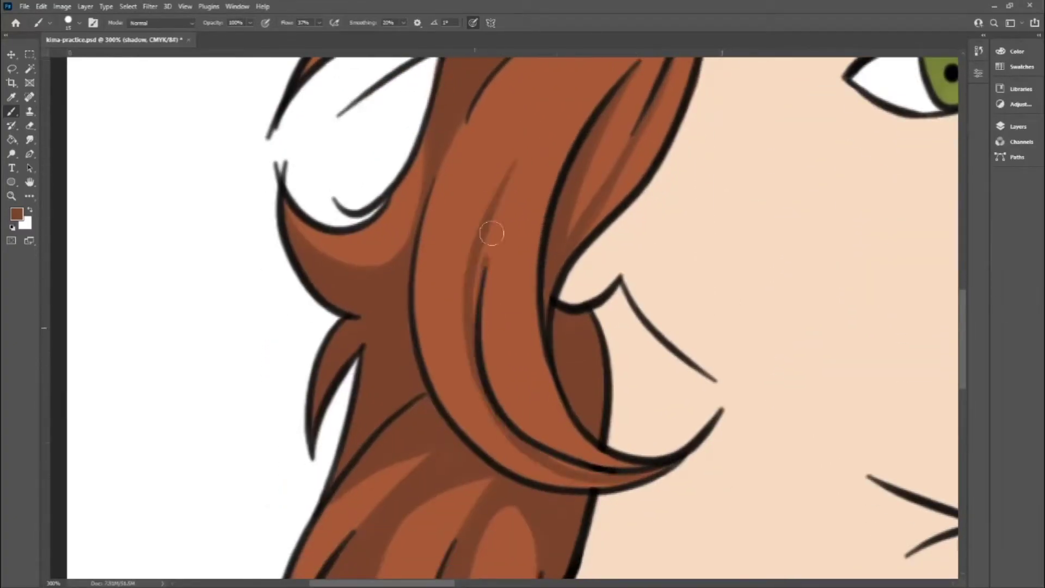
pyautogui.moveTo(475, 275)
pyautogui.mouseDown()
pyautogui.moveTo(497, 475)
pyautogui.moveTo(483, 420)
pyautogui.moveTo(560, 474)
pyautogui.moveTo(579, 471)
pyautogui.mouseUp()
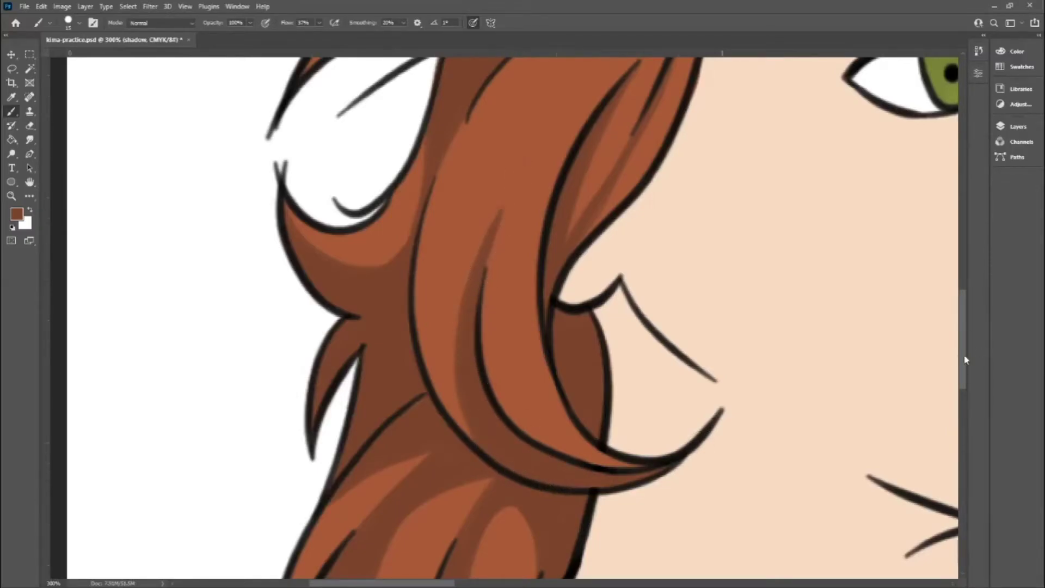
# Add darker brown shading along the hair strands near the crown.
pyautogui.scroll(4, 964, 356)
pyautogui.scroll(2, 557, 368)
pyautogui.moveTo(557, 369); pyautogui.dragTo(633, 254)
pyautogui.moveTo(571, 335); pyautogui.dragTo(525, 414)
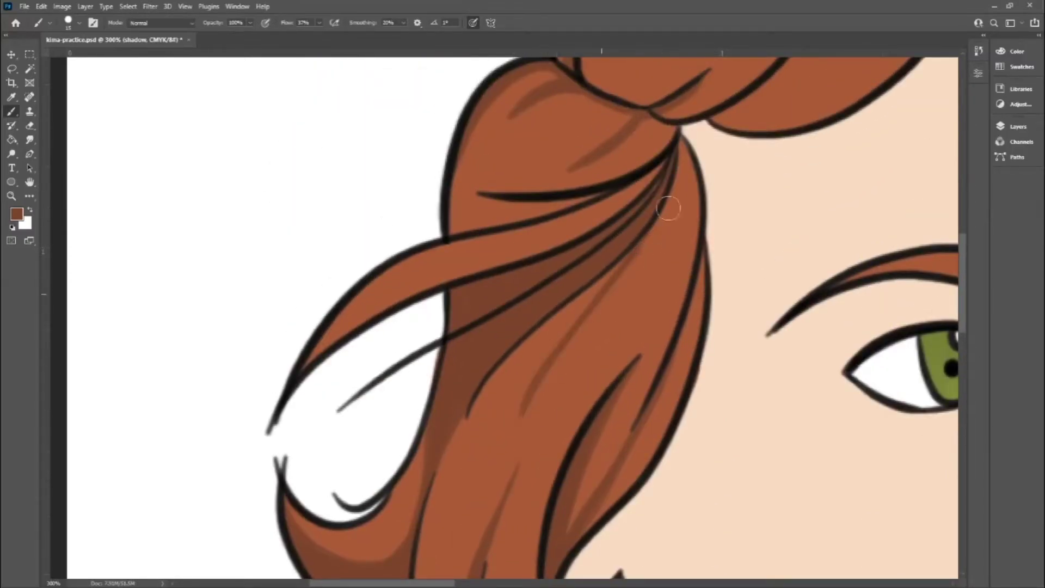
pyautogui.moveTo(685, 134); pyautogui.dragTo(643, 245)
# Darken the lower edge of the fringe over the forehead.
pyautogui.hotkey('ctrl', '-')
pyautogui.hotkey('ctrl', '-')
pyautogui.hotkey('ctrl', '-')
pyautogui.hotkey('ctrl', '+')
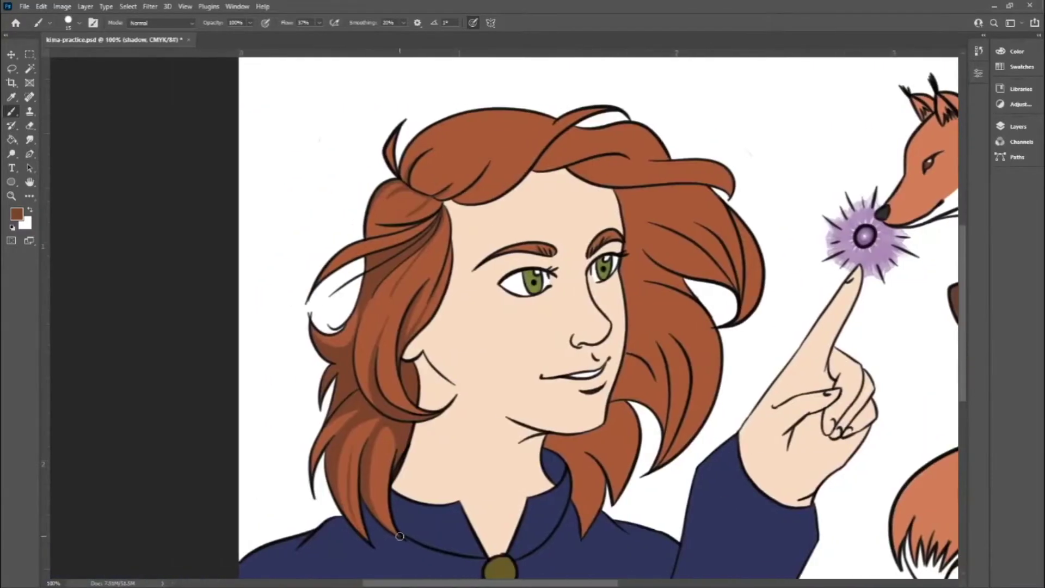
pyautogui.hotkey('ctrl', '-')
pyautogui.hotkey('ctrl', '+')
pyautogui.hotkey('ctrl', '+')
pyautogui.hotkey('ctrl', '+')
pyautogui.moveTo(351, 389); pyautogui.dragTo(457, 275)
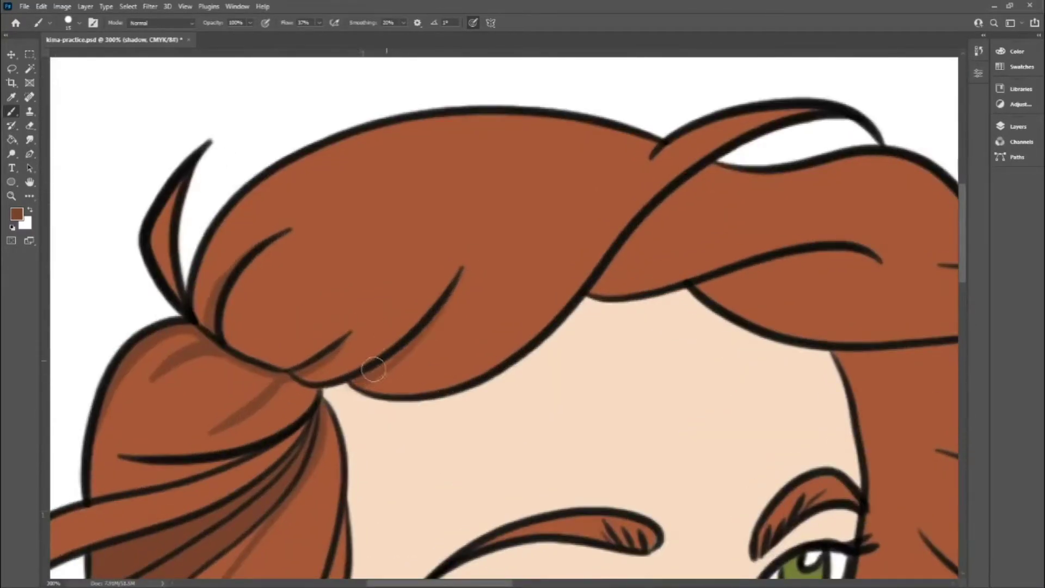
pyautogui.moveTo(382, 379); pyautogui.dragTo(560, 299)
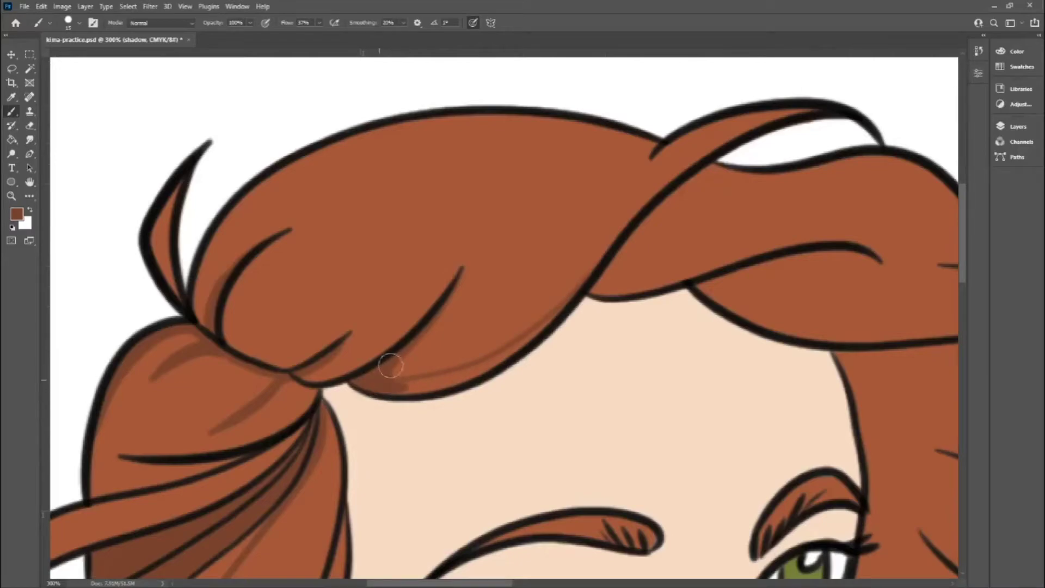
pyautogui.moveTo(390, 361)
pyautogui.mouseDown()
pyautogui.moveTo(447, 382)
pyautogui.moveTo(551, 320)
pyautogui.mouseUp()
# Extend the fringe shadow rightward and begin shading the left hair mass.
pyautogui.moveTo(599, 273)
pyautogui.mouseDown()
pyautogui.moveTo(795, 248)
pyautogui.moveTo(665, 276)
pyautogui.mouseUp()
pyautogui.moveTo(544, 224)
pyautogui.mouseDown()
pyautogui.moveTo(645, 158)
pyautogui.moveTo(539, 225)
pyautogui.mouseUp()
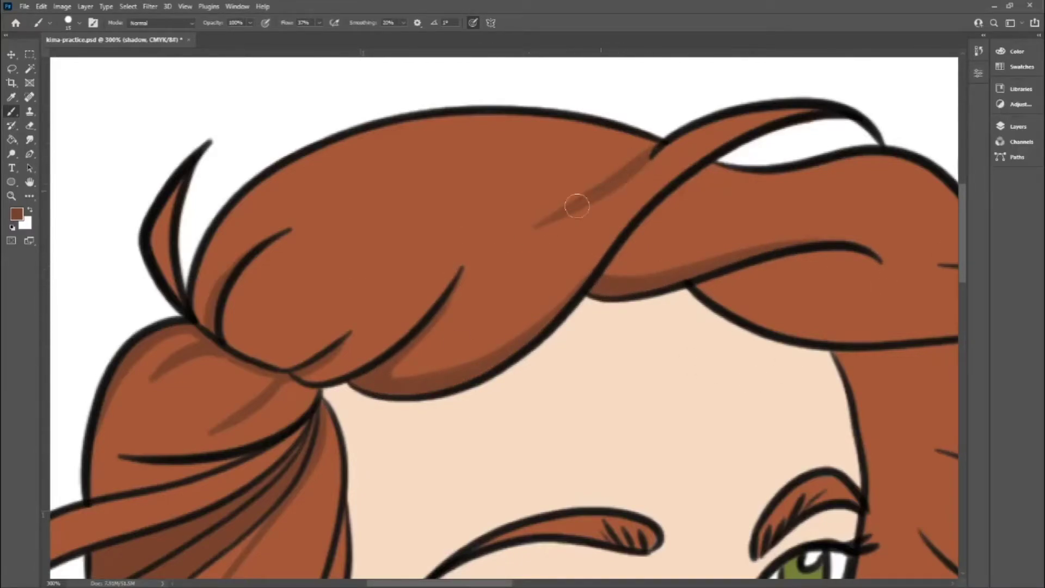
pyautogui.moveTo(359, 194); pyautogui.dragTo(240, 240)
pyautogui.moveTo(301, 272); pyautogui.dragTo(251, 348)
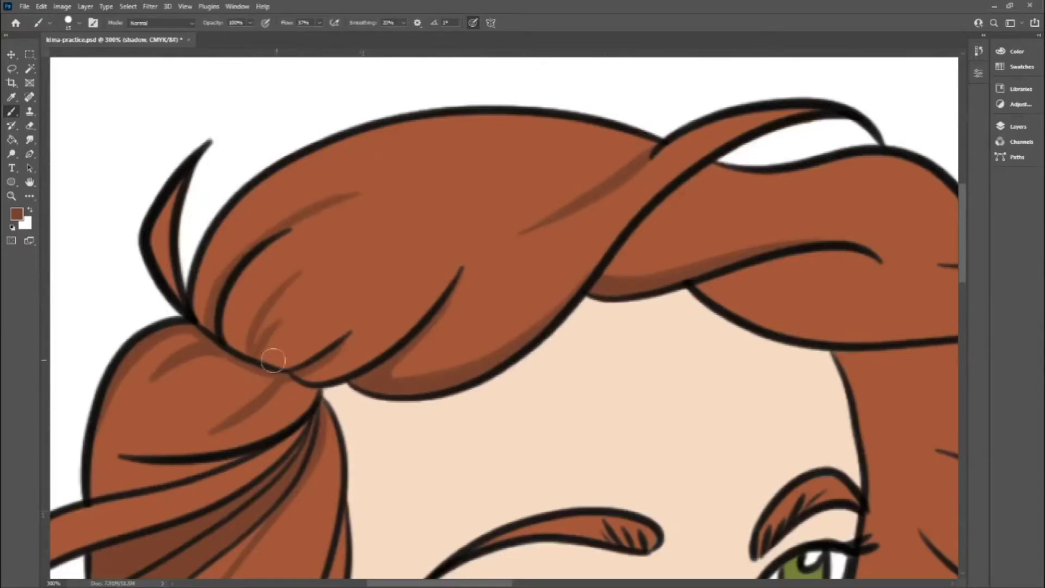
pyautogui.moveTo(256, 306); pyautogui.dragTo(240, 354)
# Shade the left hair mass's inner and lower edges, then under the right horizontal lock.
pyautogui.moveTo(217, 278); pyautogui.dragTo(485, 115)
pyautogui.moveTo(199, 321)
pyautogui.mouseDown()
pyautogui.moveTo(269, 186)
pyautogui.moveTo(376, 131)
pyautogui.mouseUp()
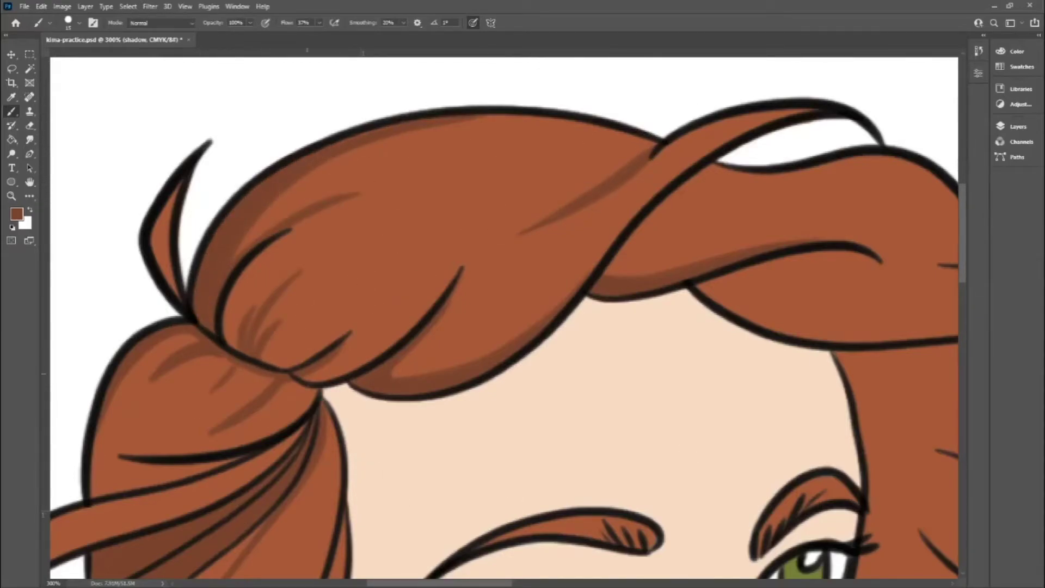
pyautogui.moveTo(403, 340); pyautogui.dragTo(305, 381)
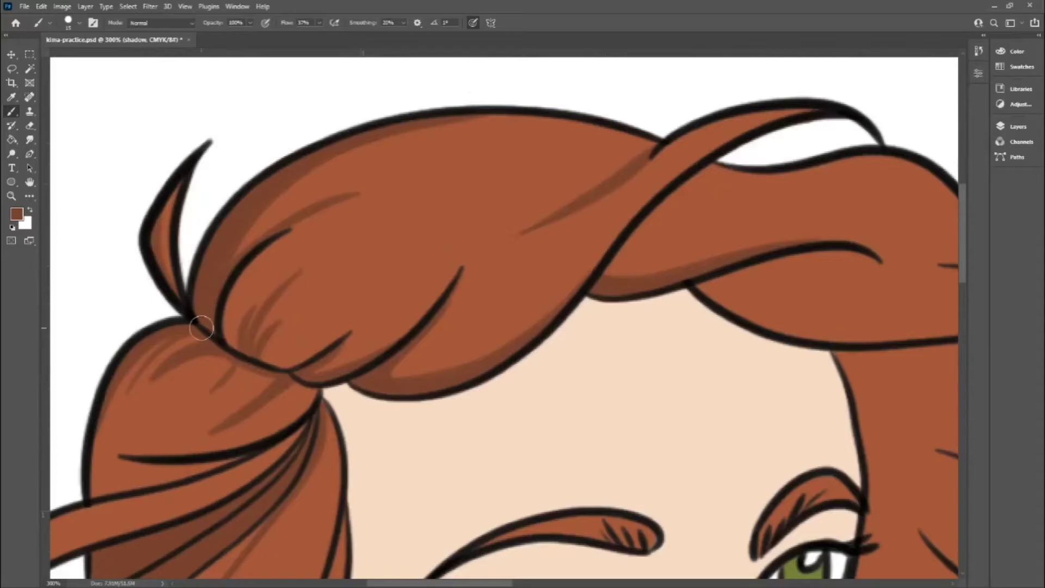
pyautogui.moveTo(203, 328); pyautogui.dragTo(593, 572)
pyautogui.hscroll(-3, 593, 573)
pyautogui.moveTo(724, 356)
pyautogui.mouseDown()
pyautogui.moveTo(398, 327)
pyautogui.moveTo(284, 304)
pyautogui.moveTo(349, 340)
pyautogui.moveTo(559, 326)
pyautogui.moveTo(732, 375)
pyautogui.mouseUp()
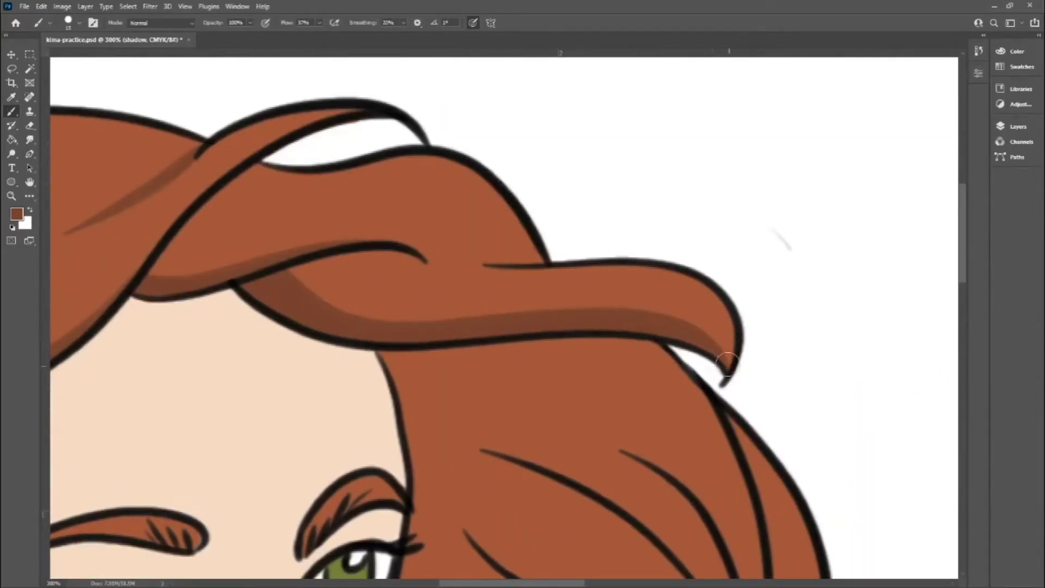
# Shade the right hair lock's tip, upper inner edge and lower section in darker brown.
pyautogui.moveTo(523, 265)
pyautogui.mouseDown()
pyautogui.moveTo(442, 265)
pyautogui.moveTo(308, 243)
pyautogui.moveTo(431, 247)
pyautogui.moveTo(464, 259)
pyautogui.mouseUp()
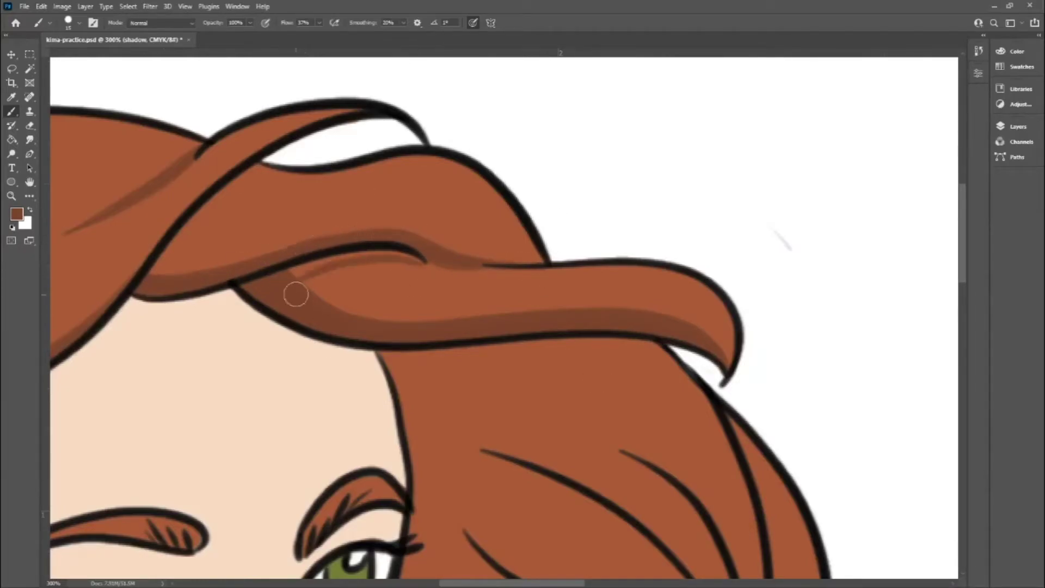
pyautogui.moveTo(294, 294)
pyautogui.mouseDown()
pyautogui.moveTo(385, 250)
pyautogui.moveTo(462, 261)
pyautogui.mouseUp()
pyautogui.moveTo(965, 256); pyautogui.dragTo(960, 278)
pyautogui.moveTo(452, 196); pyautogui.dragTo(484, 289)
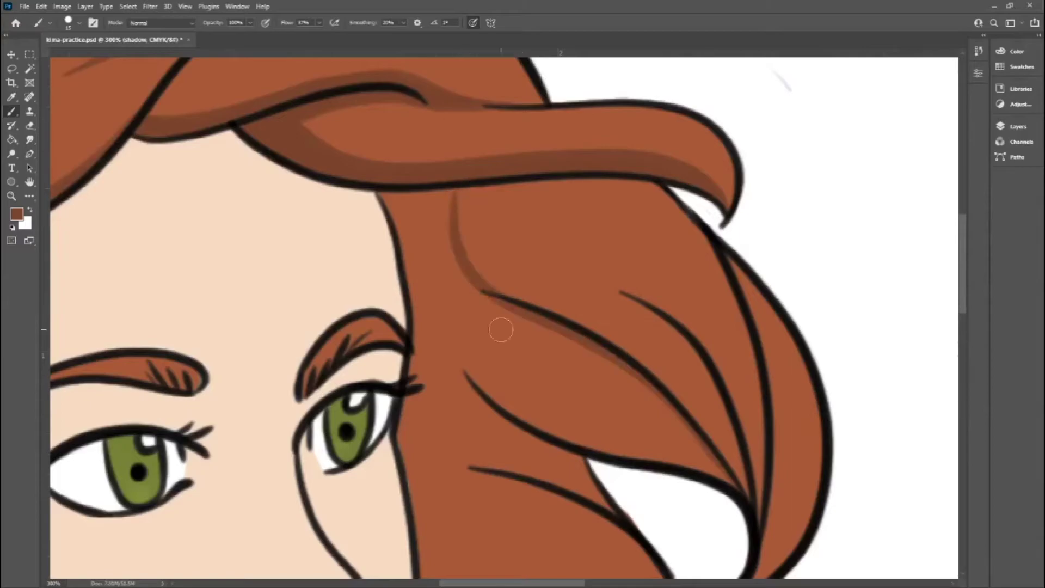
pyautogui.moveTo(509, 238); pyautogui.dragTo(707, 425)
pyautogui.moveTo(561, 284); pyautogui.dragTo(697, 414)
pyautogui.moveTo(397, 443); pyautogui.dragTo(474, 466)
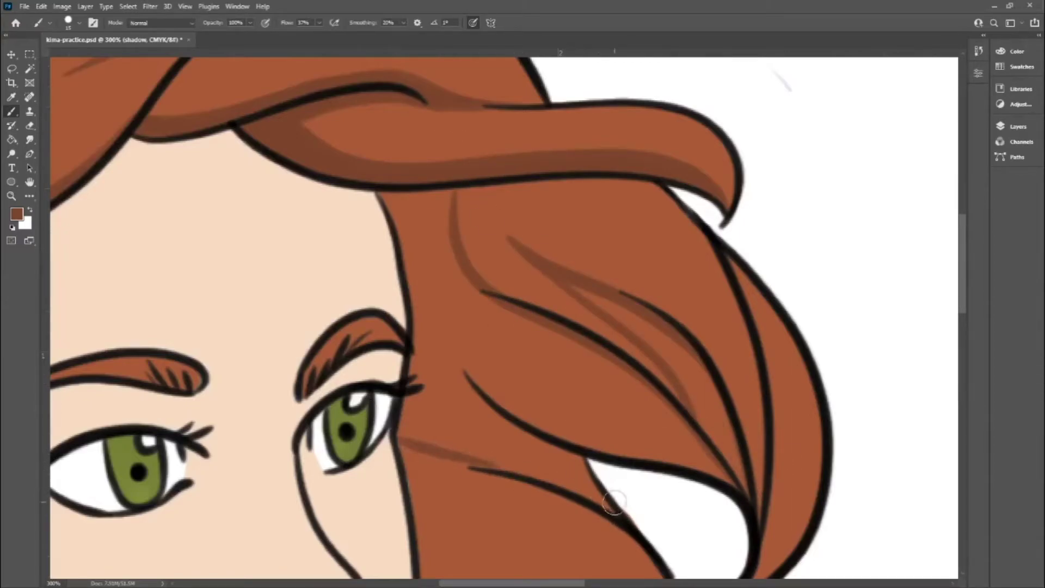
# Fill the curved hair lock beside the face and eye with dark brown shadow.
pyautogui.scroll(-3, 496, 381)
pyautogui.moveTo(719, 389); pyautogui.dragTo(441, 245)
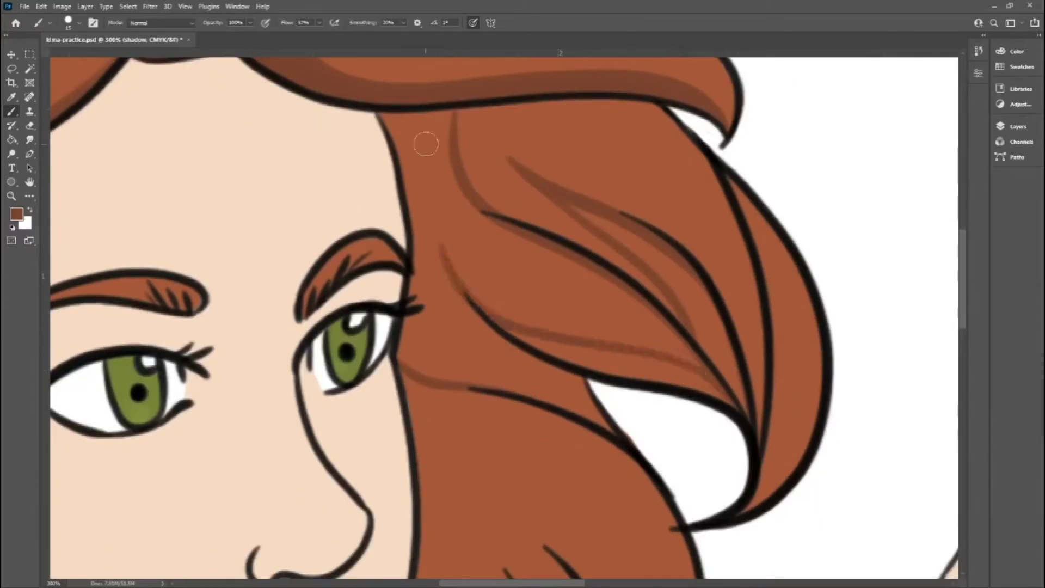
pyautogui.moveTo(416, 362)
pyautogui.mouseDown()
pyautogui.moveTo(416, 269)
pyautogui.moveTo(448, 112)
pyautogui.moveTo(436, 206)
pyautogui.mouseUp()
pyautogui.moveTo(697, 356)
pyautogui.mouseDown()
pyautogui.moveTo(448, 188)
pyautogui.moveTo(508, 308)
pyautogui.moveTo(447, 201)
pyautogui.mouseUp()
pyautogui.moveTo(518, 381)
pyautogui.mouseDown()
pyautogui.moveTo(427, 369)
pyautogui.moveTo(436, 207)
pyautogui.mouseUp()
pyautogui.moveTo(680, 357)
pyautogui.mouseDown()
pyautogui.moveTo(522, 276)
pyautogui.moveTo(524, 292)
pyautogui.moveTo(462, 308)
pyautogui.moveTo(479, 309)
pyautogui.moveTo(498, 379)
pyautogui.moveTo(583, 400)
pyautogui.moveTo(472, 351)
pyautogui.mouseUp()
pyautogui.moveTo(440, 184)
pyautogui.mouseDown()
pyautogui.moveTo(660, 206)
pyautogui.moveTo(760, 338)
pyautogui.moveTo(728, 227)
pyautogui.moveTo(684, 182)
pyautogui.moveTo(672, 310)
pyautogui.moveTo(521, 250)
pyautogui.moveTo(588, 105)
pyautogui.moveTo(521, 113)
pyautogui.moveTo(618, 158)
pyautogui.mouseUp()
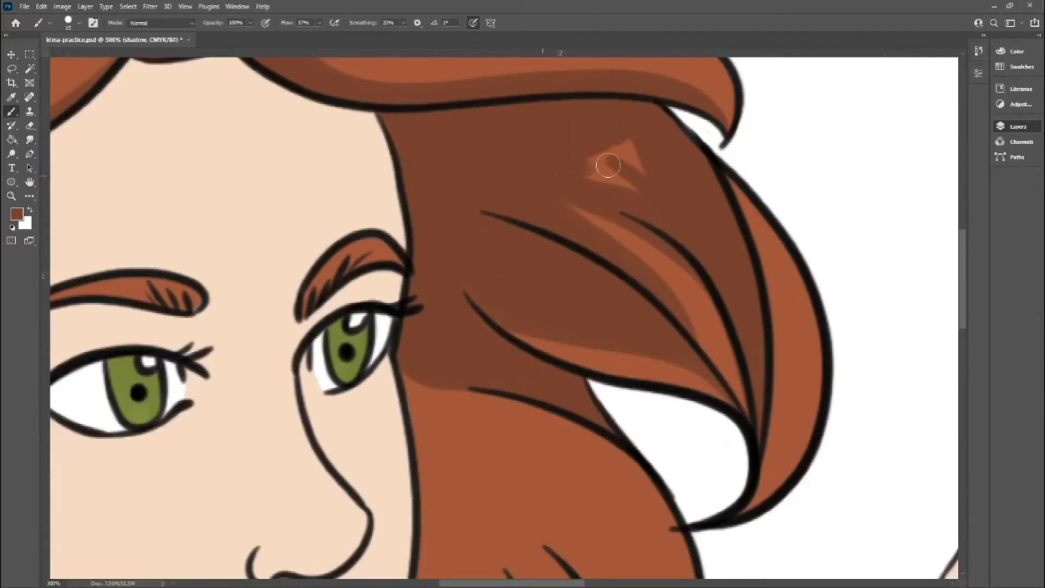
pyautogui.scroll(-6, 654, 381)
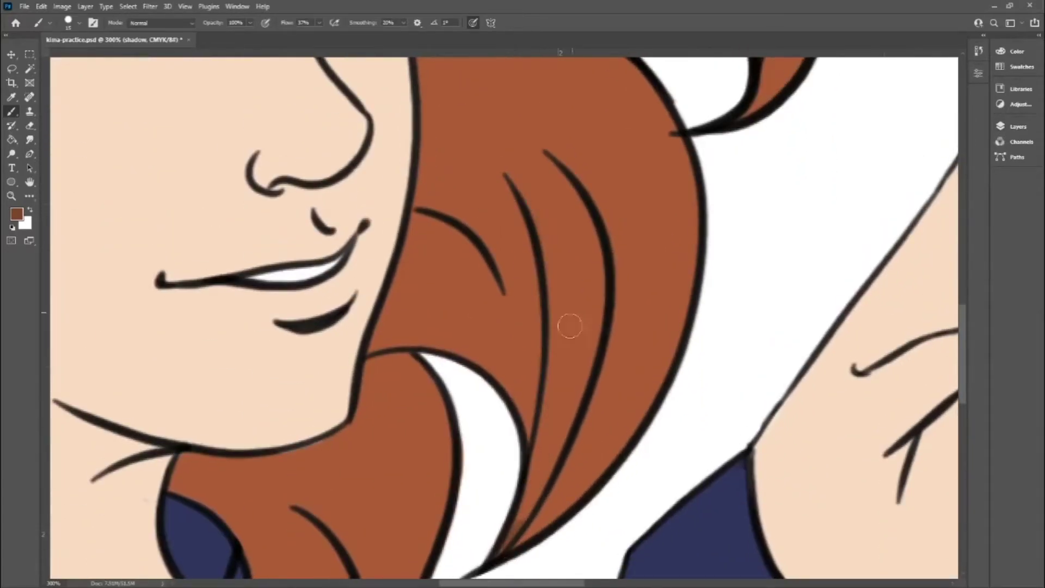
# Shade between the curved hair strands beside the cheek and along the left hair edge.
pyautogui.moveTo(460, 116); pyautogui.dragTo(527, 490)
pyautogui.moveTo(418, 207); pyautogui.dragTo(526, 436)
pyautogui.scroll(1, 488, 163)
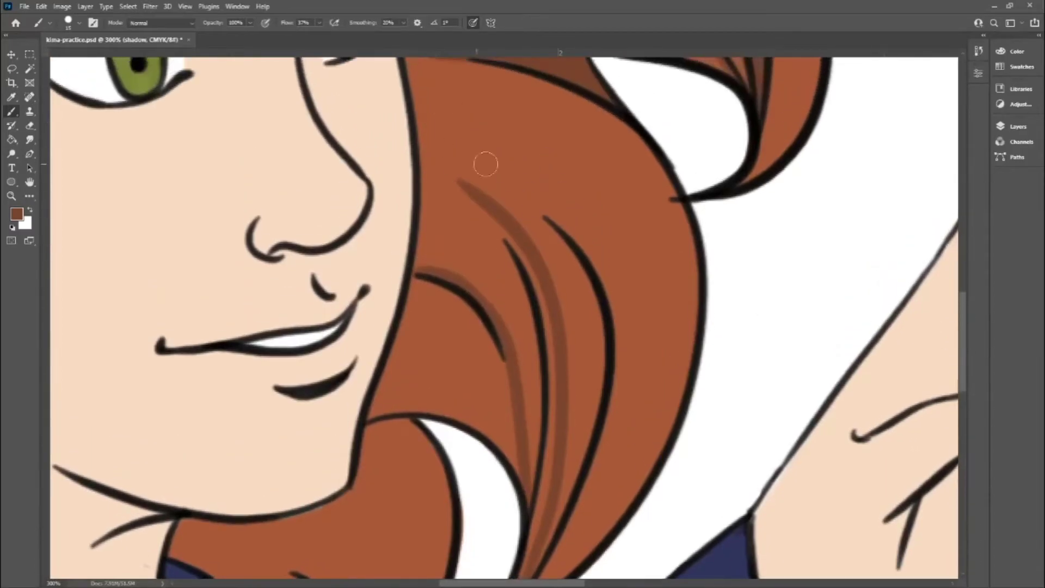
pyautogui.scroll(2, 599, 381)
pyautogui.moveTo(430, 276); pyautogui.dragTo(544, 293)
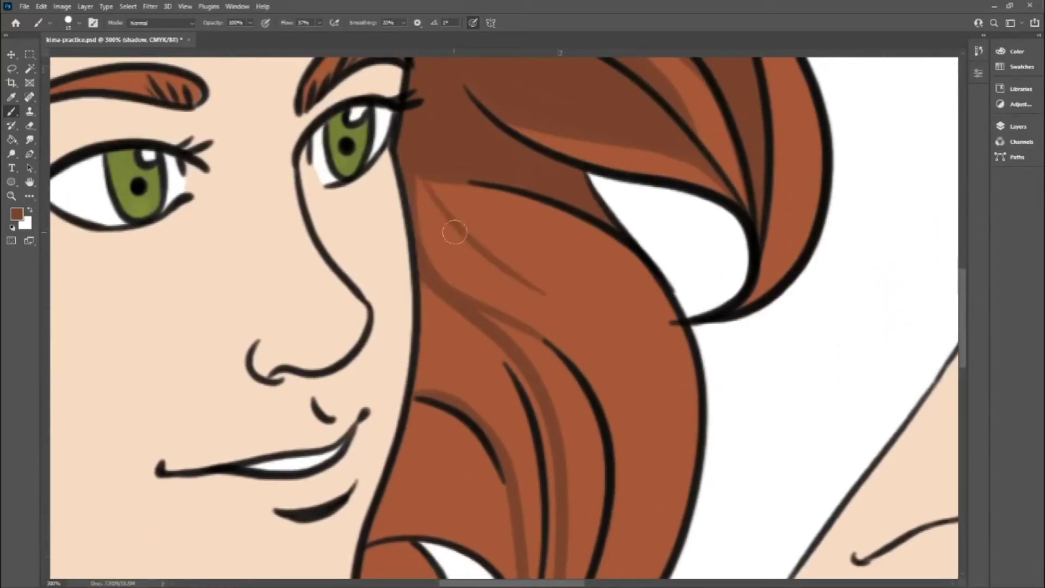
pyautogui.moveTo(422, 182); pyautogui.dragTo(429, 254)
# Paint a large shadow area in the hair and erase the overspill.
pyautogui.scroll(-3, 533, 327)
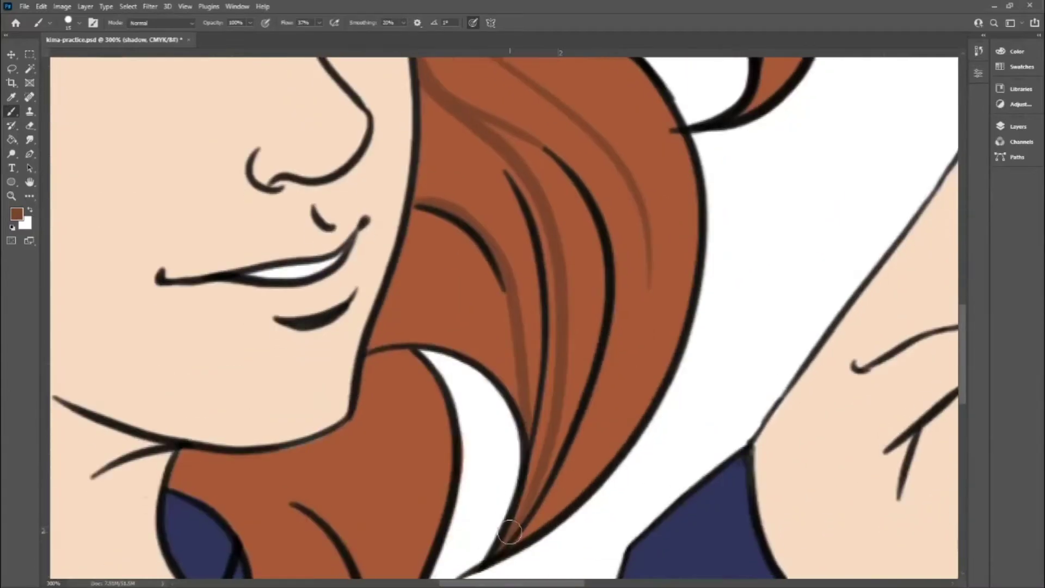
pyautogui.moveTo(520, 542); pyautogui.dragTo(534, 346)
pyautogui.moveTo(424, 188)
pyautogui.mouseDown()
pyautogui.moveTo(489, 161)
pyautogui.moveTo(537, 373)
pyautogui.mouseUp()
pyautogui.moveTo(504, 250)
pyautogui.mouseDown()
pyautogui.moveTo(436, 182)
pyautogui.moveTo(490, 164)
pyautogui.mouseUp()
pyautogui.press('e')
pyautogui.moveTo(507, 355)
pyautogui.mouseDown()
pyautogui.moveTo(392, 277)
pyautogui.moveTo(502, 369)
pyautogui.moveTo(415, 320)
pyautogui.moveTo(458, 305)
pyautogui.mouseUp()
pyautogui.press('b')
# Shade the right hair strand and the strands falling below the jaw.
pyautogui.moveTo(659, 319); pyautogui.dragTo(523, 539)
pyautogui.scroll(-3, 392, 303)
pyautogui.moveTo(406, 196); pyautogui.dragTo(376, 438)
pyautogui.moveTo(321, 218); pyautogui.dragTo(381, 416)
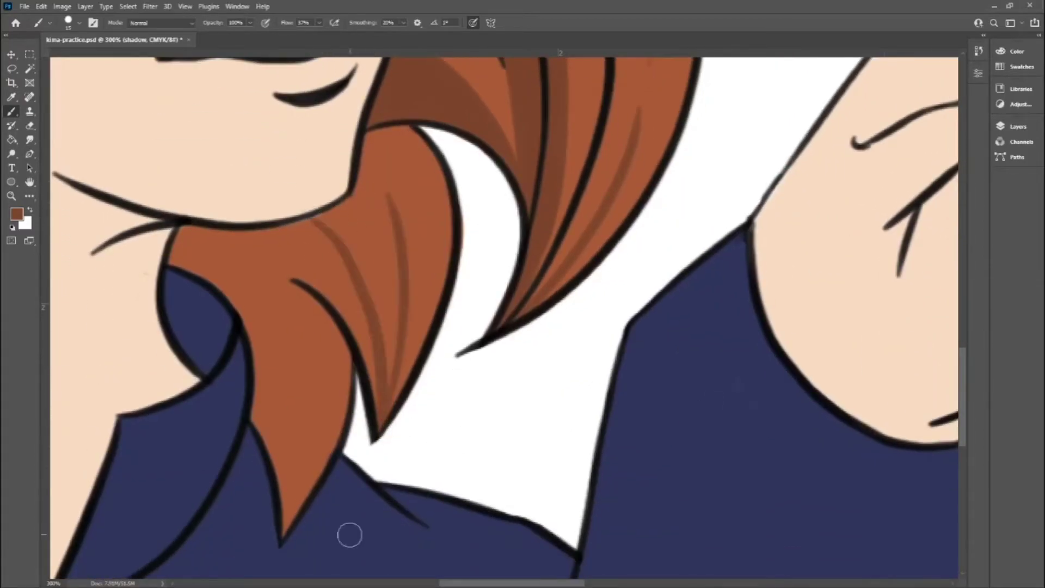
pyautogui.moveTo(286, 267); pyautogui.dragTo(297, 520)
pyautogui.moveTo(174, 224); pyautogui.dragTo(279, 266)
# Shade the left hair strands, redoing one stroke lower on the strand.
pyautogui.moveTo(270, 406)
pyautogui.mouseDown()
pyautogui.moveTo(196, 243)
pyautogui.moveTo(267, 255)
pyautogui.moveTo(261, 303)
pyautogui.moveTo(253, 286)
pyautogui.mouseUp()
pyautogui.moveTo(370, 381)
pyautogui.mouseDown()
pyautogui.moveTo(266, 248)
pyautogui.moveTo(348, 294)
pyautogui.mouseUp()
pyautogui.moveTo(443, 316); pyautogui.dragTo(397, 129)
pyautogui.moveTo(446, 245)
pyautogui.mouseDown()
pyautogui.moveTo(374, 134)
pyautogui.moveTo(327, 220)
pyautogui.mouseUp()
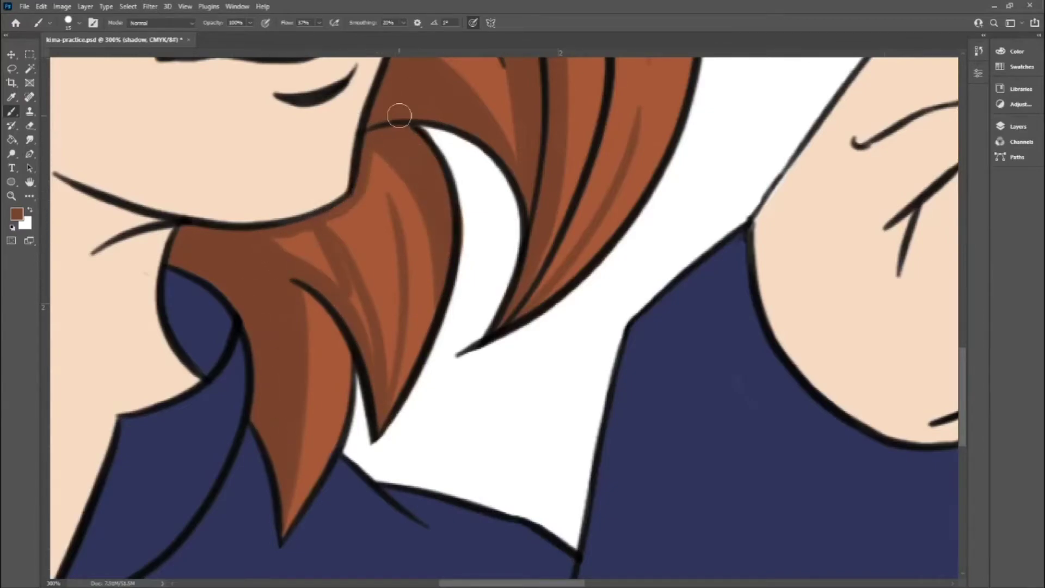
pyautogui.hotkey('ctrl', 'z')
pyautogui.moveTo(371, 147)
pyautogui.mouseDown()
pyautogui.moveTo(268, 240)
pyautogui.moveTo(363, 348)
pyautogui.mouseUp()
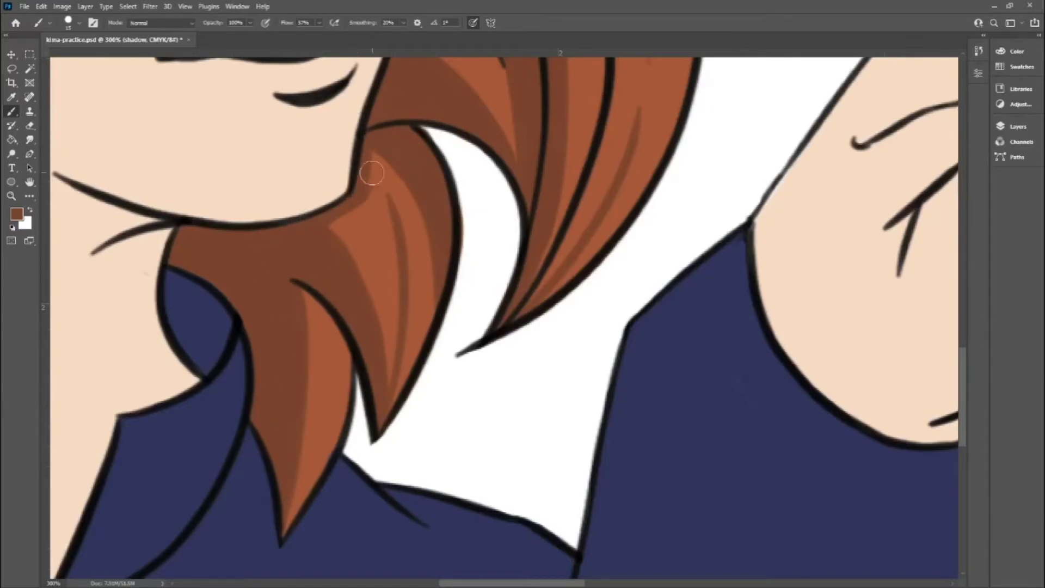
# Add a few lighter shadow strokes across the front hair.
pyautogui.scroll(2, 968, 268)
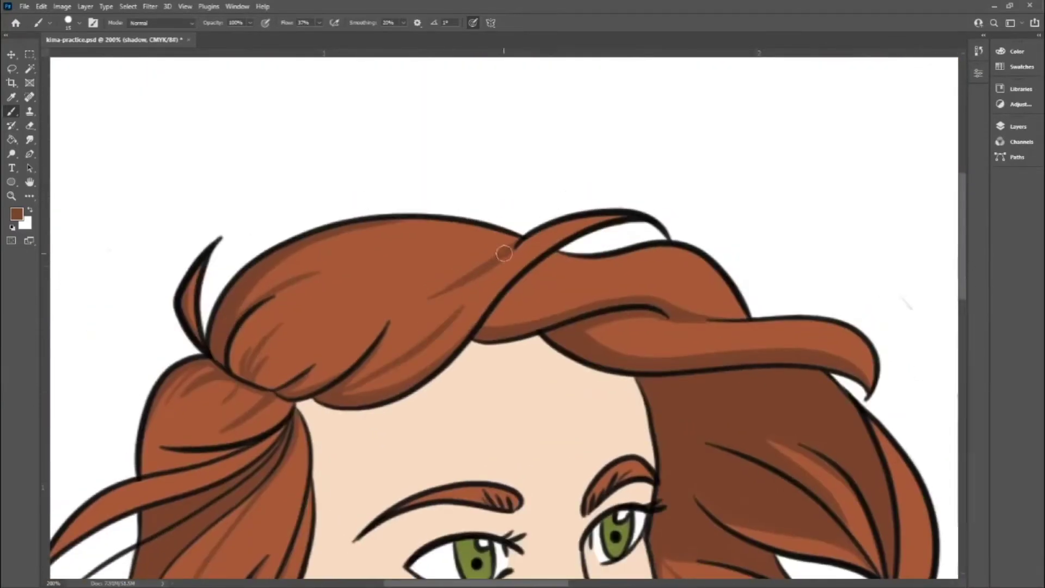
pyautogui.moveTo(343, 305); pyautogui.dragTo(489, 258)
pyautogui.moveTo(512, 297); pyautogui.dragTo(694, 270)
pyautogui.moveTo(686, 333)
pyautogui.mouseDown()
pyautogui.moveTo(602, 335)
pyautogui.moveTo(730, 334)
pyautogui.mouseUp()
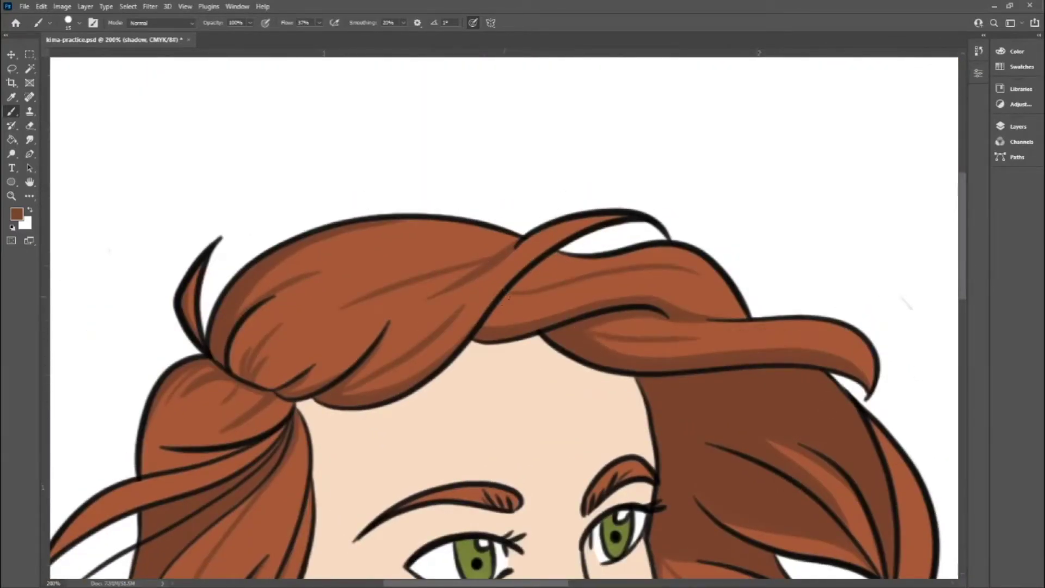
pyautogui.press('e')
# Sample the fox's orange, pick a darker shade and darken inside both ears.
pyautogui.hotkey('ctrl', '-')
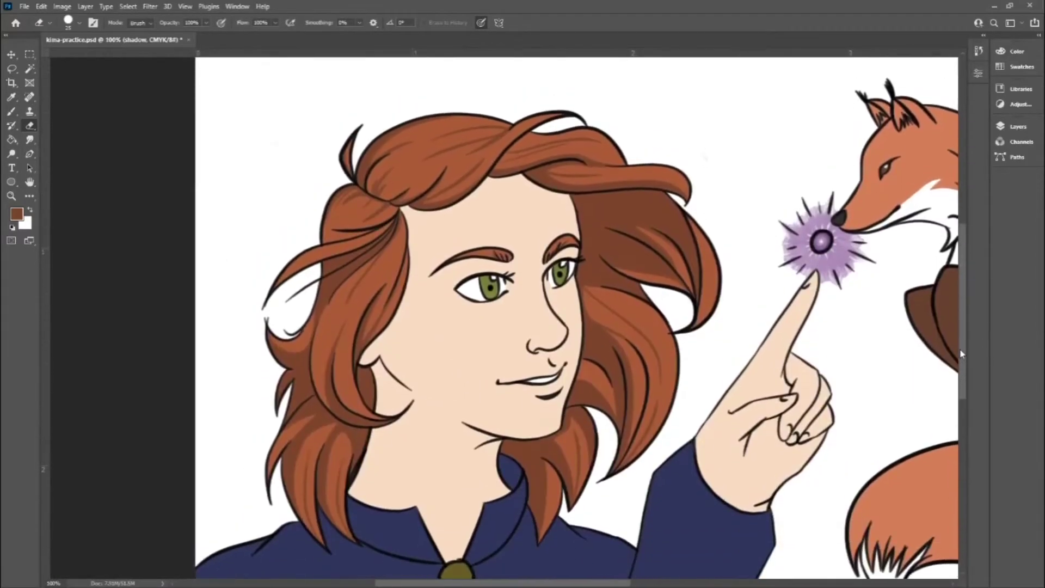
pyautogui.hscroll(5, 578, 316)
pyautogui.hotkey('ctrl', '+')
pyautogui.press('i')
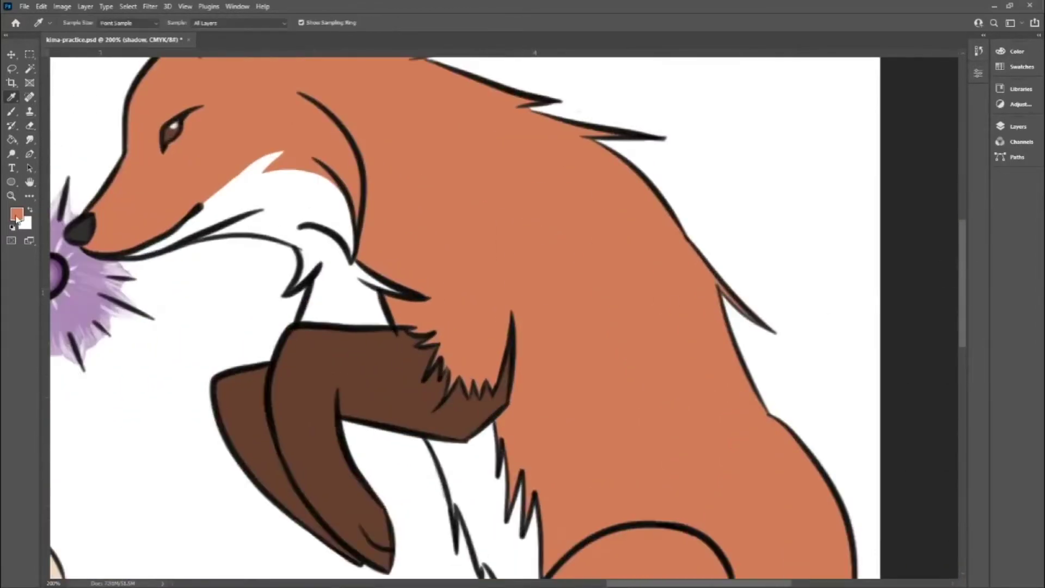
pyautogui.press('b')
pyautogui.hotkey('ctrl', '+')
pyautogui.moveTo(507, 98); pyautogui.dragTo(542, 144)
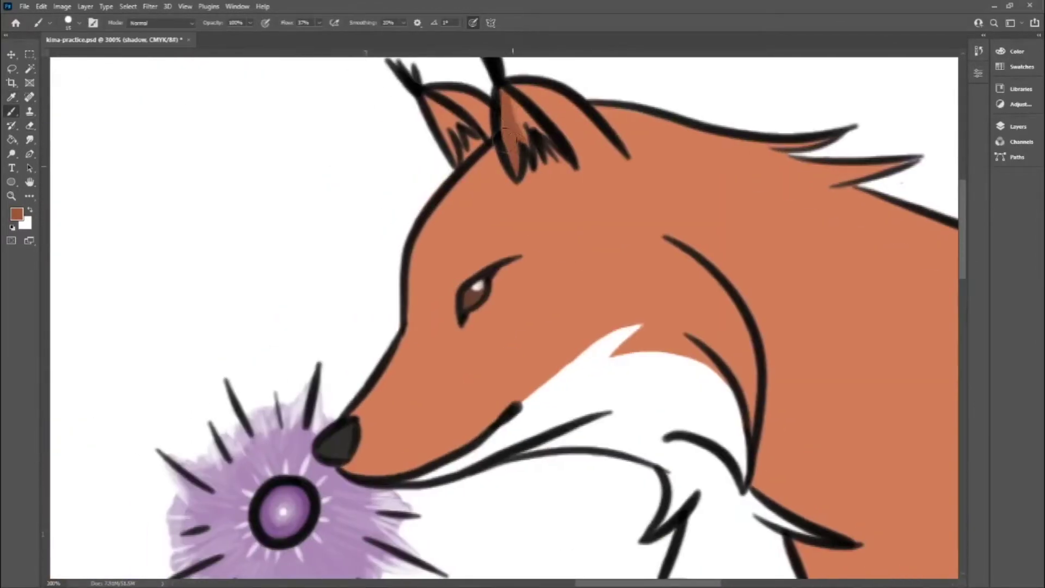
pyautogui.moveTo(430, 97); pyautogui.dragTo(460, 158)
# Shade the top of the fox's head, its neck curve and above the nose.
pyautogui.moveTo(523, 90); pyautogui.dragTo(615, 133)
pyautogui.moveTo(447, 87); pyautogui.dragTo(485, 126)
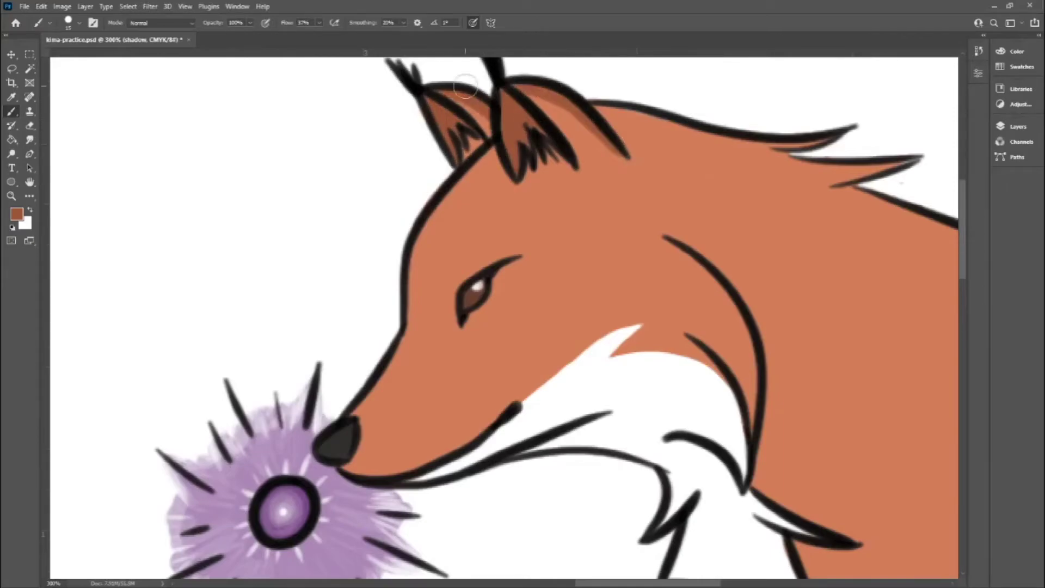
pyautogui.moveTo(677, 242); pyautogui.dragTo(765, 474)
pyautogui.moveTo(360, 414); pyautogui.dragTo(367, 449)
pyautogui.moveTo(509, 267); pyautogui.dragTo(466, 327)
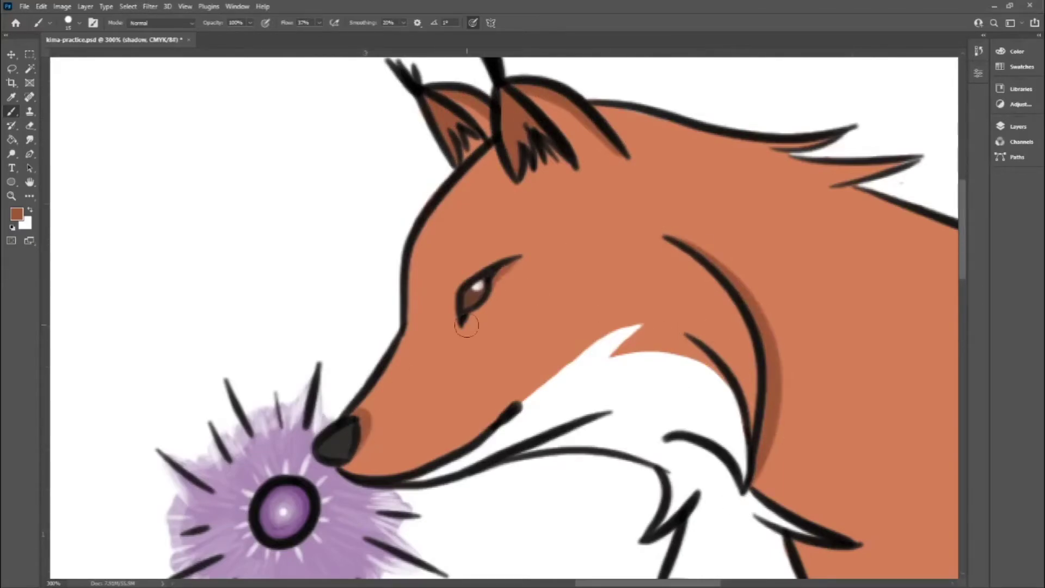
# Darken under the fox's back fur spikes and along its back outline.
pyautogui.hscroll(5, 667, 558)
pyautogui.scroll(2, 431, 482)
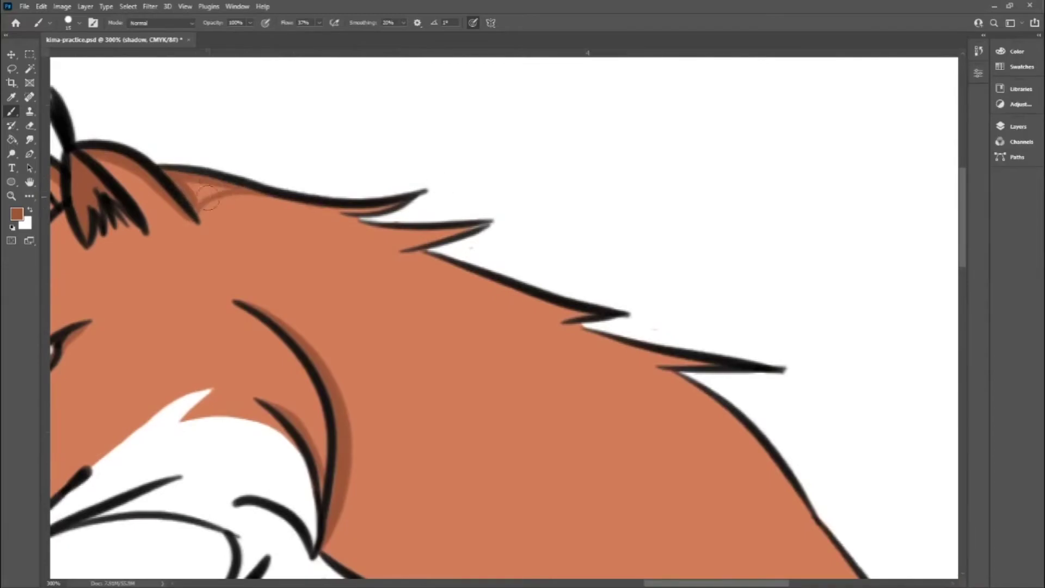
pyautogui.moveTo(400, 257)
pyautogui.mouseDown()
pyautogui.moveTo(326, 220)
pyautogui.moveTo(398, 234)
pyautogui.mouseUp()
pyautogui.moveTo(571, 315)
pyautogui.mouseDown()
pyautogui.moveTo(456, 266)
pyautogui.moveTo(595, 310)
pyautogui.mouseUp()
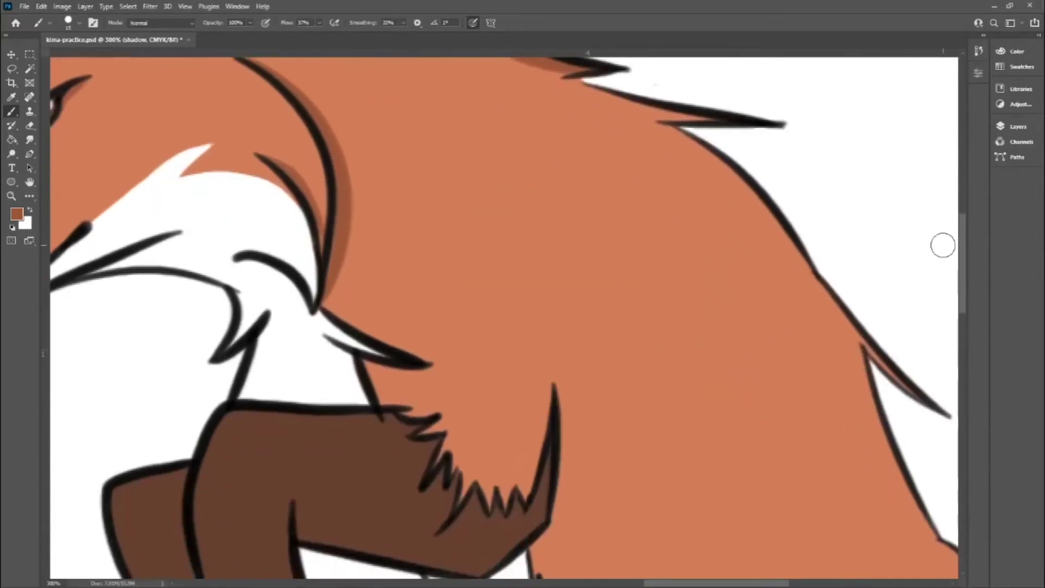
pyautogui.scroll(-5, 940, 243)
# Resume brushing on the shadow layer with first strokes on the fox's body.
pyautogui.press('e')
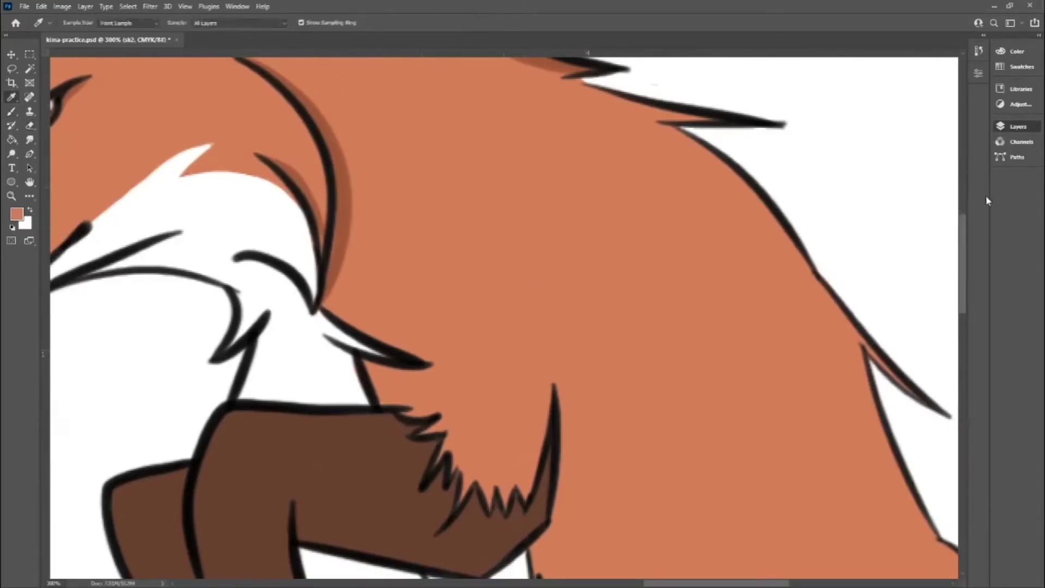
pyautogui.press('b')
pyautogui.hotkey('alt', '[')
pyautogui.moveTo(403, 411); pyautogui.dragTo(324, 270)
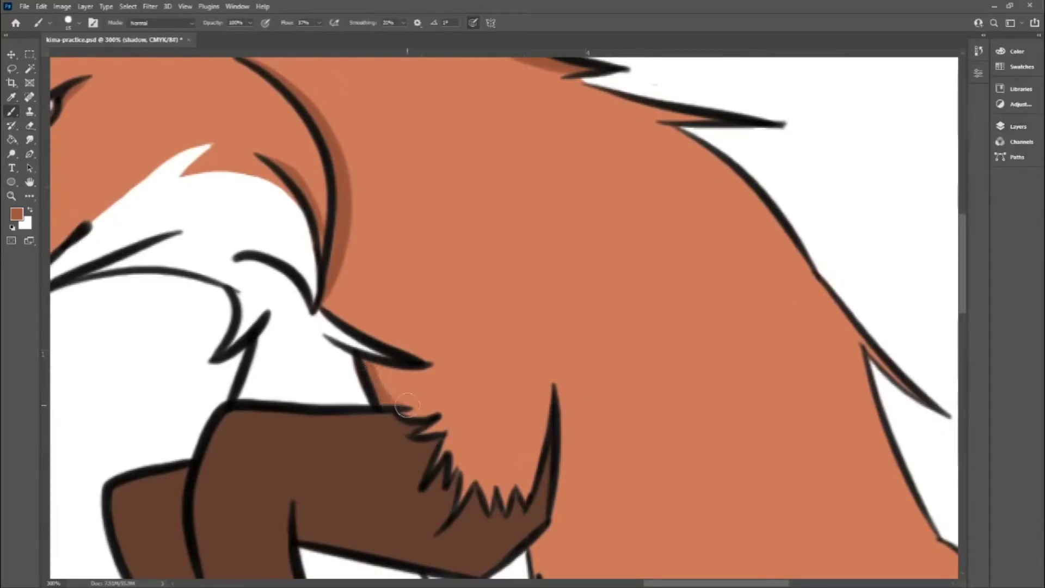
pyautogui.scroll(-5, 548, 357)
pyautogui.moveTo(558, 322)
pyautogui.mouseDown()
pyautogui.moveTo(563, 376)
pyautogui.moveTo(598, 430)
pyautogui.mouseUp()
# Shade along the outside of the fox's curved haunch outline.
pyautogui.scroll(-4, 889, 428)
pyautogui.scroll(1, 889, 429)
pyautogui.hscroll(3, 762, 436)
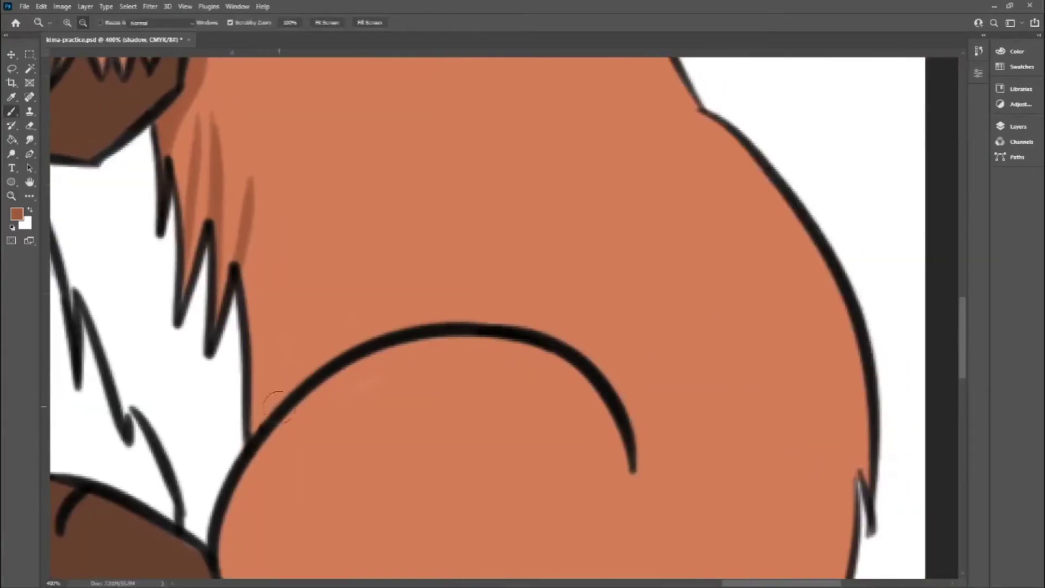
pyautogui.moveTo(648, 476); pyautogui.dragTo(262, 425)
pyautogui.moveTo(316, 354); pyautogui.dragTo(631, 502)
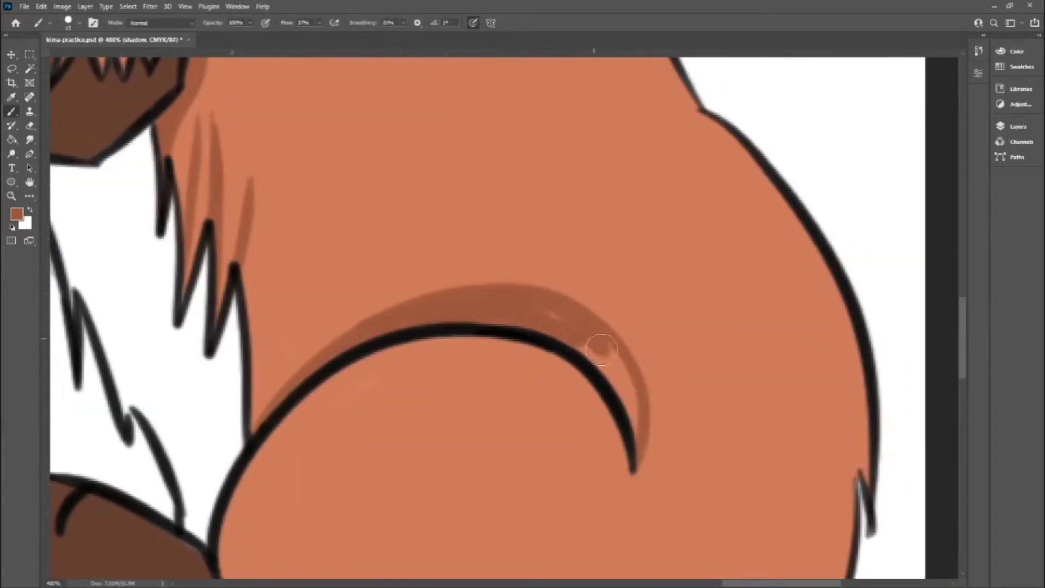
# Add darker shadow strokes along the fox's leg fur.
pyautogui.scroll(-9, 631, 502)
pyautogui.scroll(-2, 631, 502)
pyautogui.moveTo(550, 522); pyautogui.dragTo(650, 422)
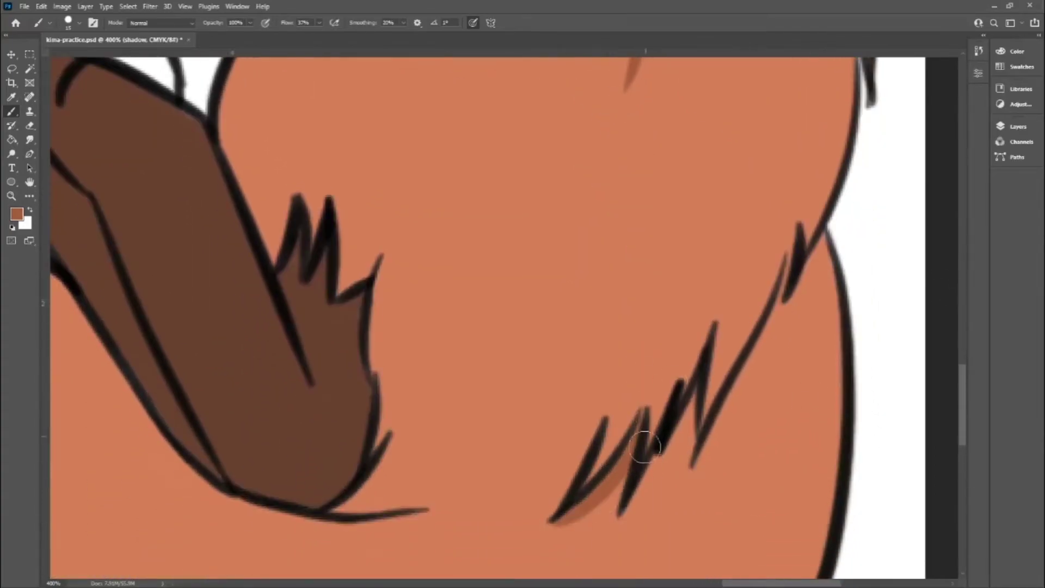
pyautogui.moveTo(608, 531); pyautogui.dragTo(694, 392)
pyautogui.moveTo(681, 496); pyautogui.dragTo(825, 234)
# Paint a continuous shadow band along the tail's right edge and underside.
pyautogui.hotkey('ctrl', '1')
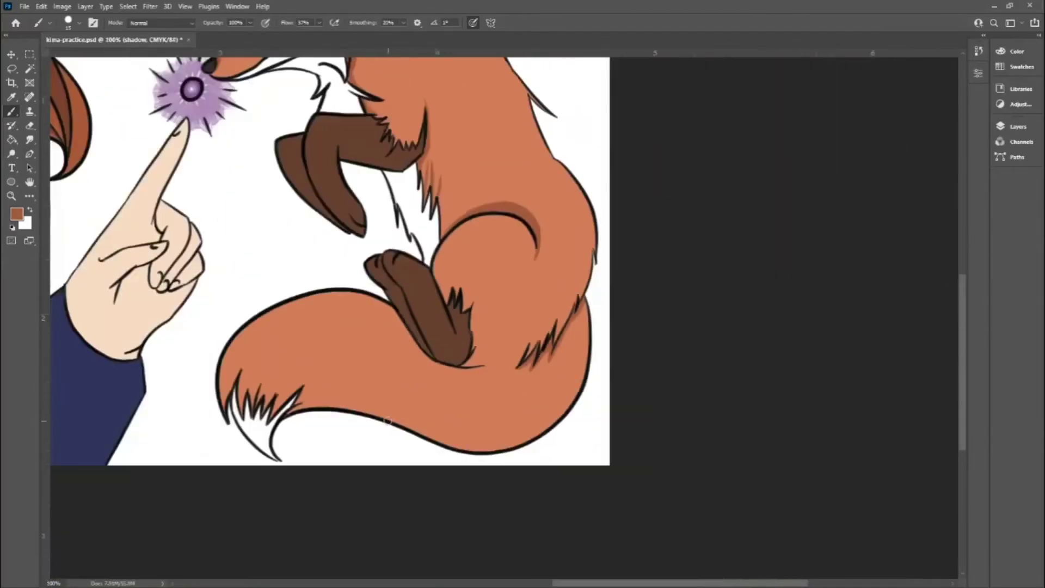
pyautogui.moveTo(585, 312); pyautogui.dragTo(507, 425)
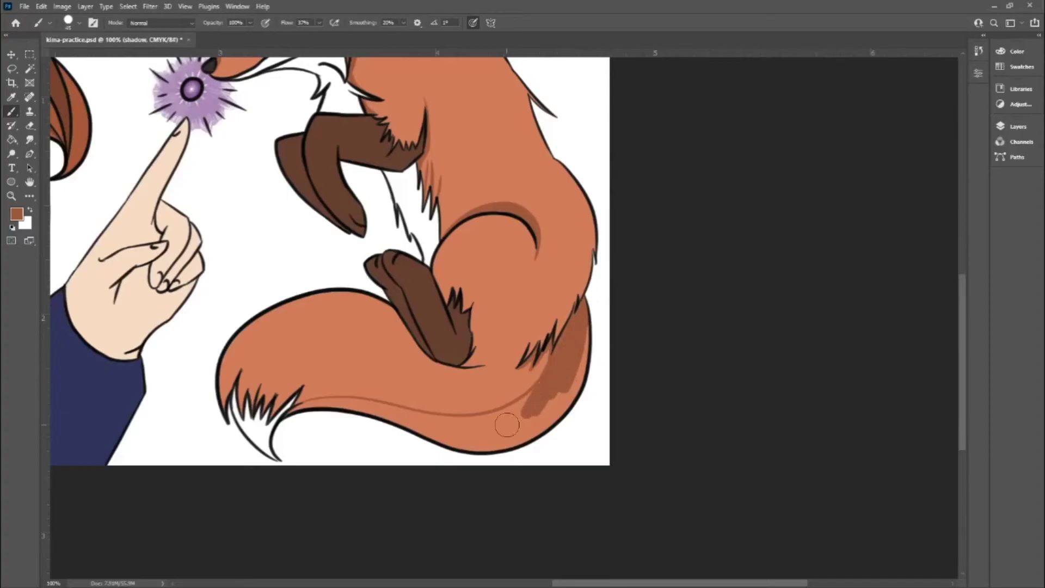
pyautogui.moveTo(309, 403)
pyautogui.mouseDown()
pyautogui.moveTo(425, 430)
pyautogui.moveTo(560, 394)
pyautogui.mouseUp()
pyautogui.moveTo(490, 451); pyautogui.dragTo(579, 365)
pyautogui.moveTo(396, 410); pyautogui.dragTo(425, 417)
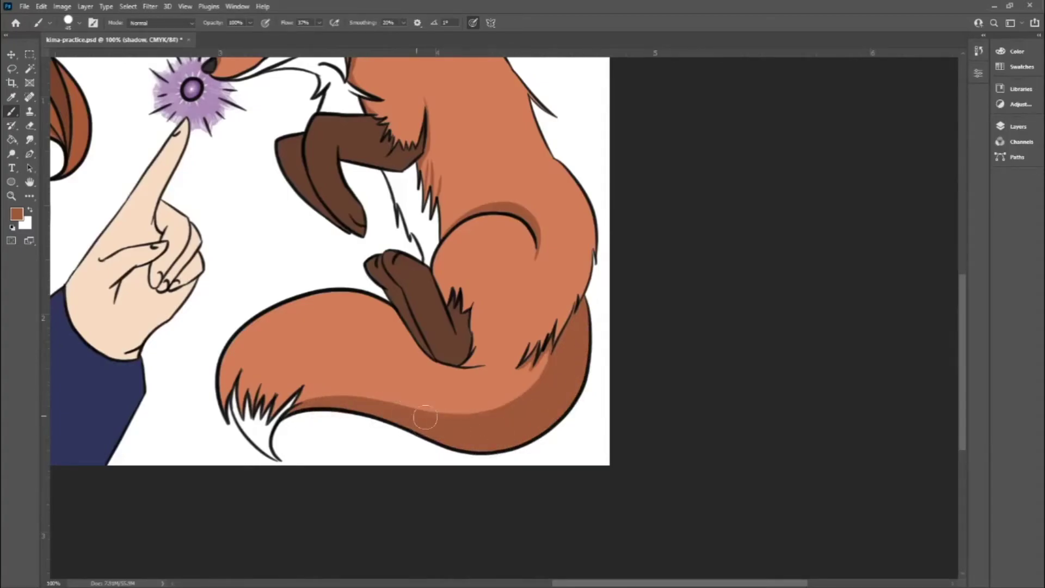
# Add fur shading strokes on the tail near its tip, undoing one stray stroke.
pyautogui.hotkey('ctrl', '+')
pyautogui.moveTo(261, 360); pyautogui.dragTo(340, 404)
pyautogui.moveTo(297, 373); pyautogui.dragTo(321, 400)
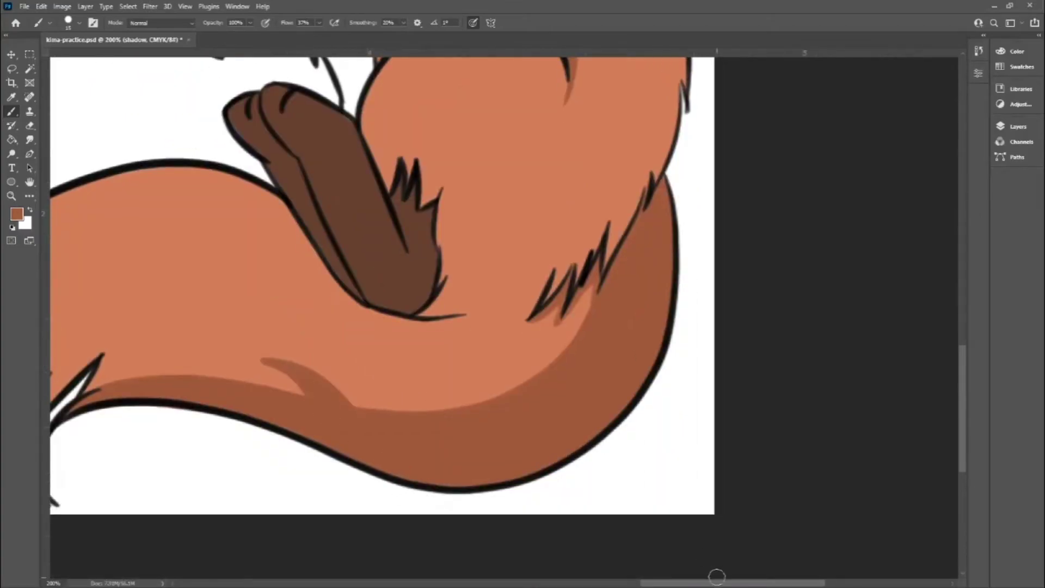
pyautogui.moveTo(717, 576); pyautogui.dragTo(679, 577)
pyautogui.moveTo(366, 339)
pyautogui.mouseDown()
pyautogui.moveTo(396, 380)
pyautogui.moveTo(374, 350)
pyautogui.moveTo(232, 388)
pyautogui.mouseUp()
pyautogui.hotkey('ctrl', 'z')
pyautogui.hotkey('ctrl', 'z')
pyautogui.moveTo(267, 333); pyautogui.dragTo(215, 403)
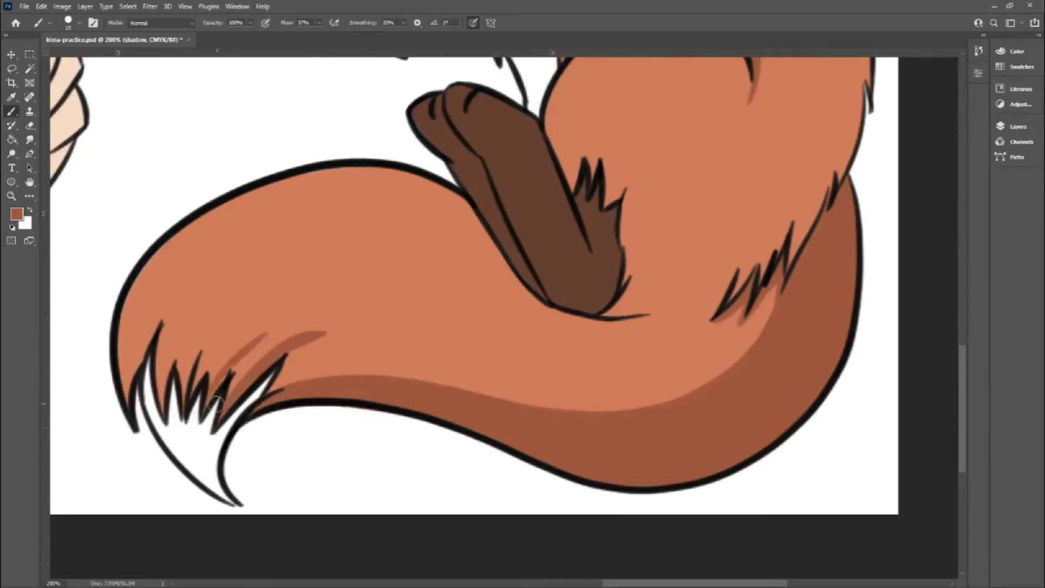
# Add thin curved fur shadows on the tail, under the leg outline and along the body.
pyautogui.moveTo(522, 374); pyautogui.dragTo(598, 408)
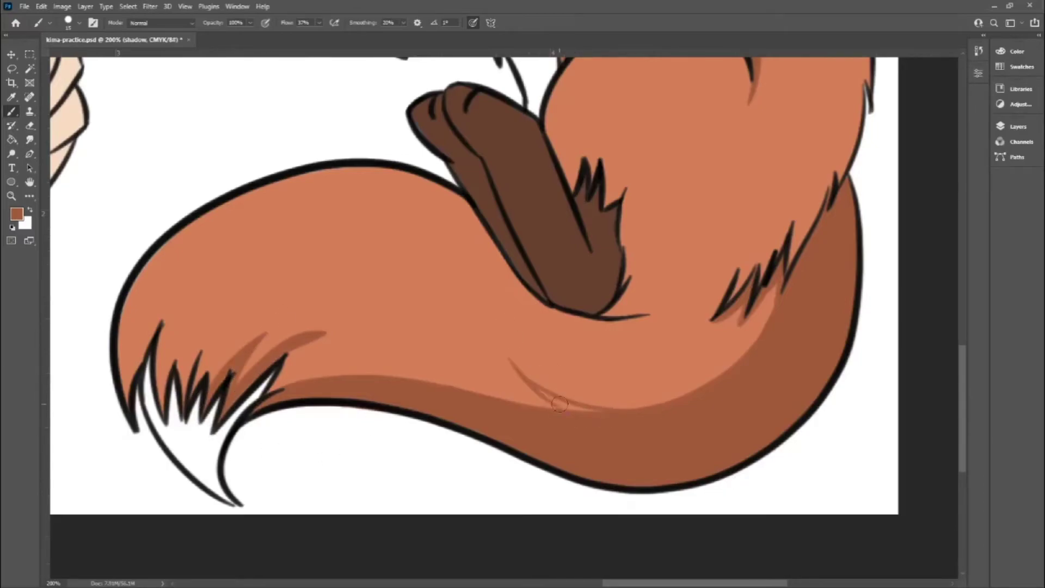
pyautogui.moveTo(555, 312); pyautogui.dragTo(651, 329)
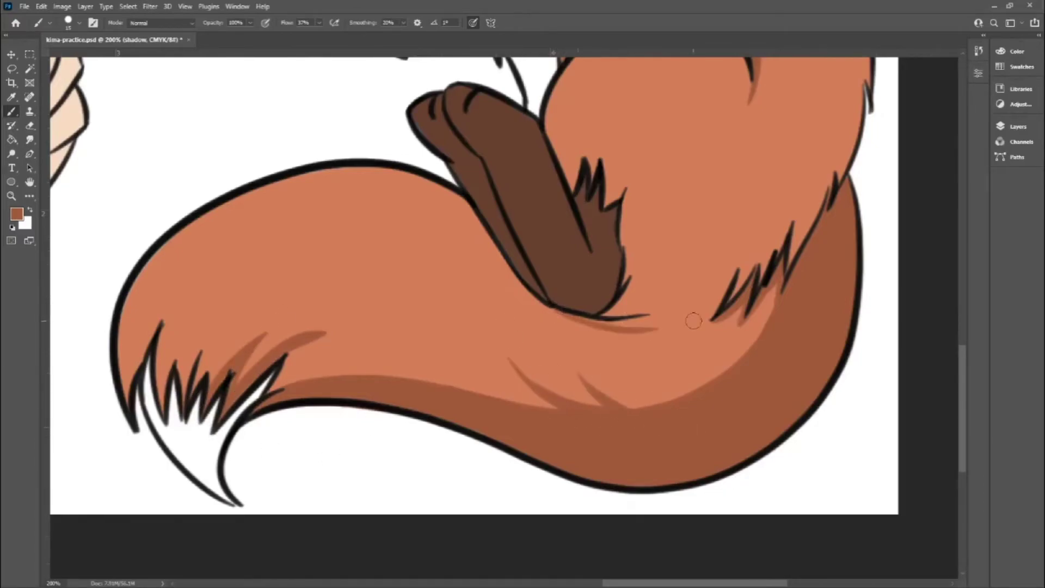
pyautogui.moveTo(686, 281); pyautogui.dragTo(650, 325)
pyautogui.moveTo(713, 275); pyautogui.dragTo(665, 321)
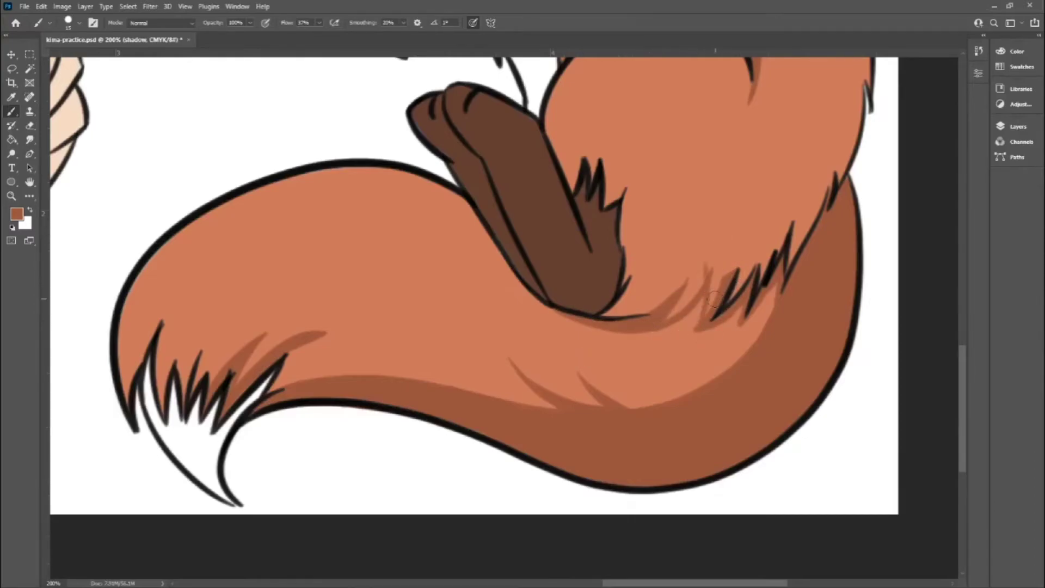
pyautogui.scroll(5, 784, 262)
pyautogui.moveTo(801, 193)
pyautogui.mouseDown()
pyautogui.moveTo(777, 251)
pyautogui.moveTo(794, 384)
pyautogui.mouseUp()
pyautogui.scroll(5, 891, 329)
# Brush darker fur strokes on the fox's body, undo the thin chest strokes, and shade its right edge.
pyautogui.moveTo(838, 327); pyautogui.dragTo(790, 463)
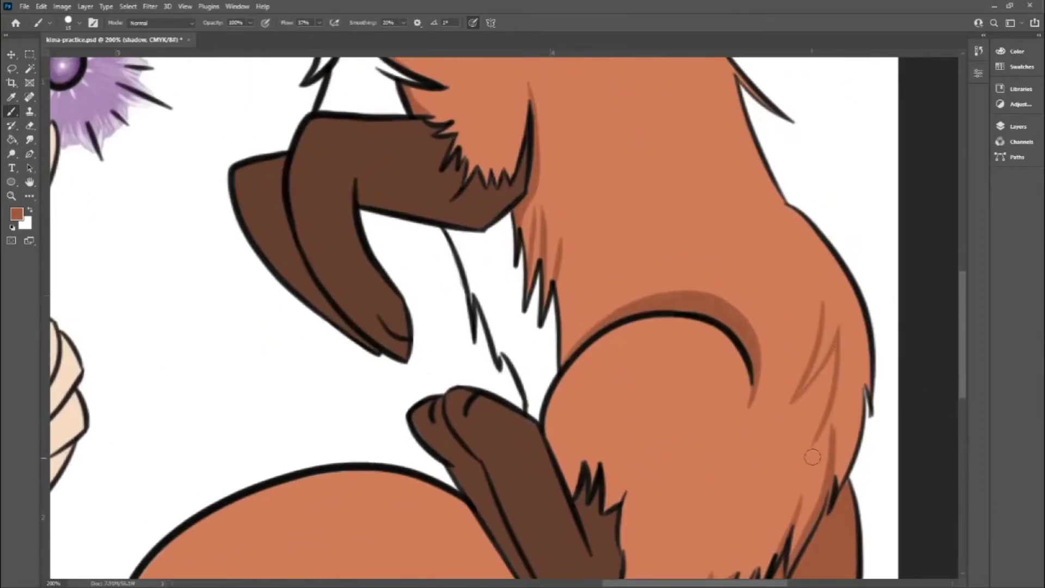
pyautogui.moveTo(822, 207); pyautogui.dragTo(786, 321)
pyautogui.scroll(6, 769, 465)
pyautogui.scroll(2, 817, 327)
pyautogui.moveTo(572, 271); pyautogui.dragTo(601, 400)
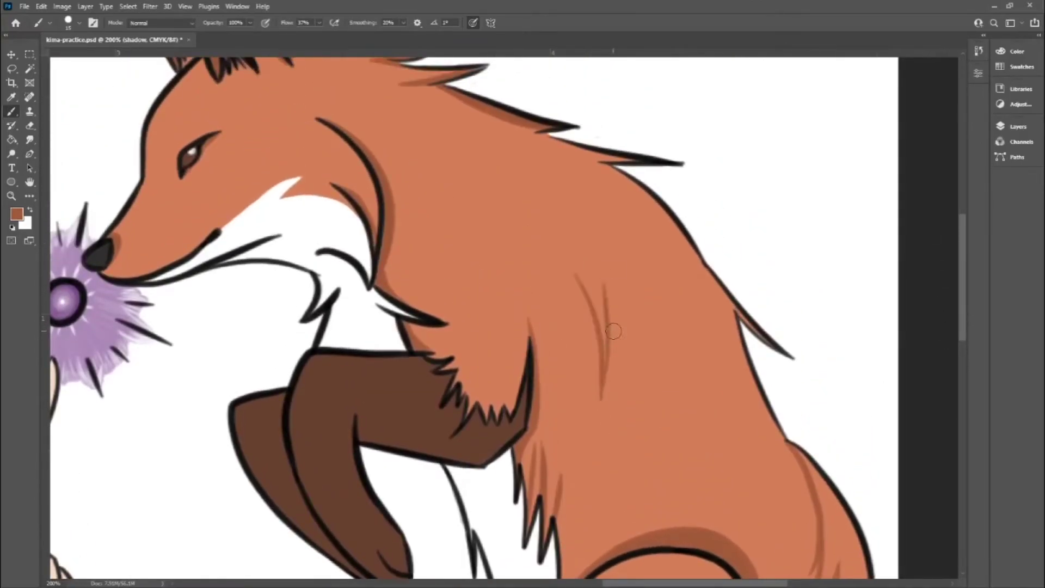
pyautogui.moveTo(610, 315); pyautogui.dragTo(615, 425)
pyautogui.hotkey('ctrl', 'z')
pyautogui.hotkey('ctrl', 'z')
pyautogui.moveTo(733, 322); pyautogui.dragTo(805, 478)
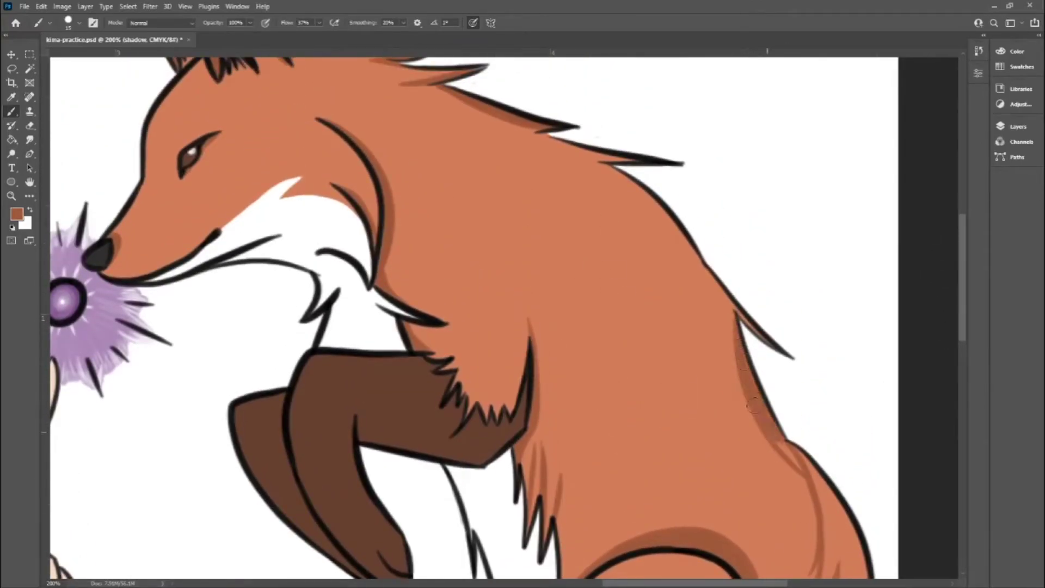
# Paint fur shadow strokes along the body's right edge and where the haunch meets the tail.
pyautogui.scroll(-6, 784, 450)
pyautogui.moveTo(844, 255); pyautogui.dragTo(837, 326)
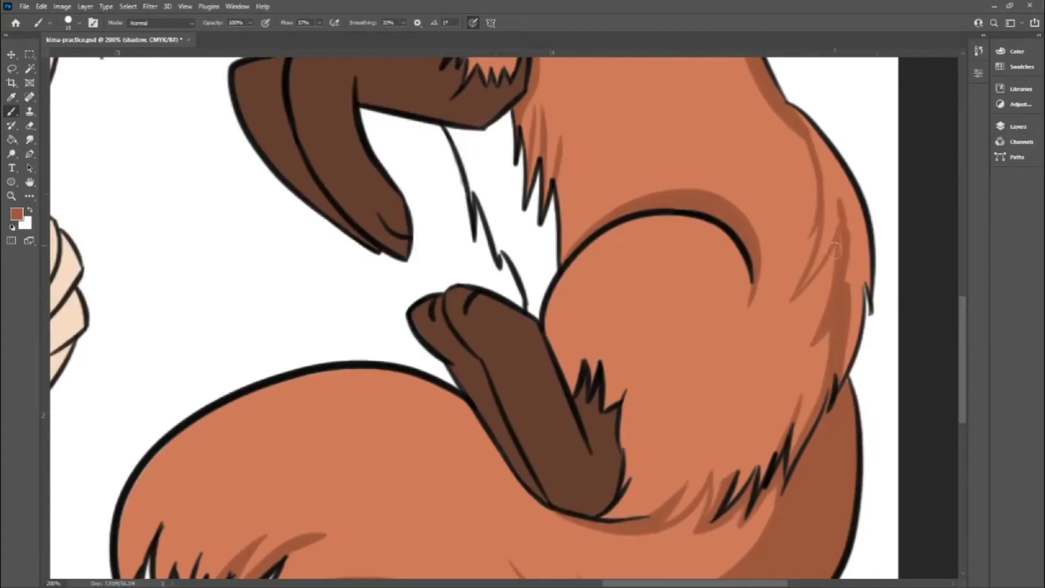
pyautogui.moveTo(844, 187); pyautogui.dragTo(806, 285)
pyautogui.moveTo(863, 240)
pyautogui.mouseDown()
pyautogui.moveTo(845, 363)
pyautogui.moveTo(843, 284)
pyautogui.mouseUp()
pyautogui.moveTo(817, 122); pyautogui.dragTo(838, 170)
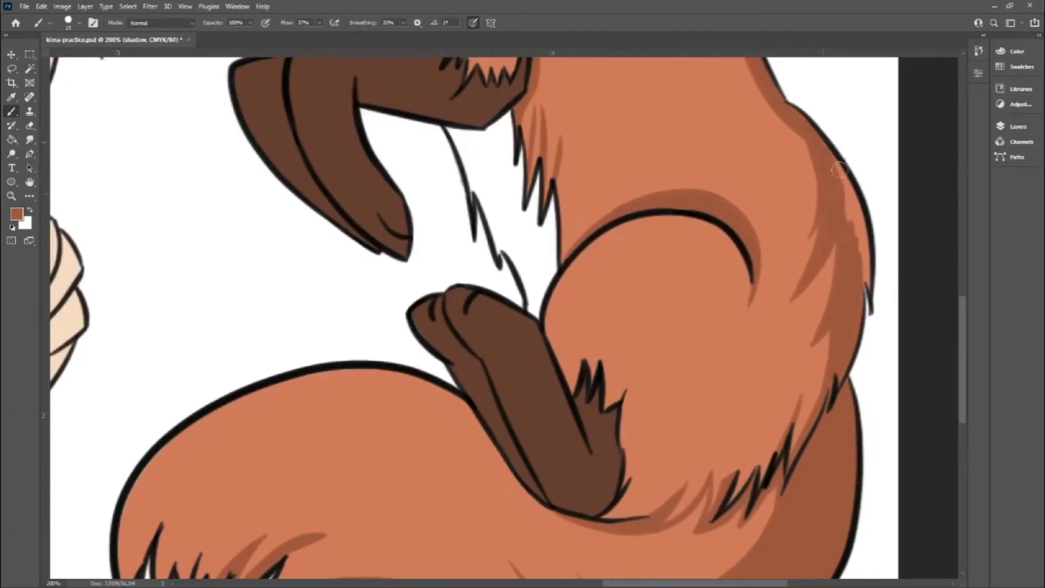
pyautogui.scroll(-4, 778, 269)
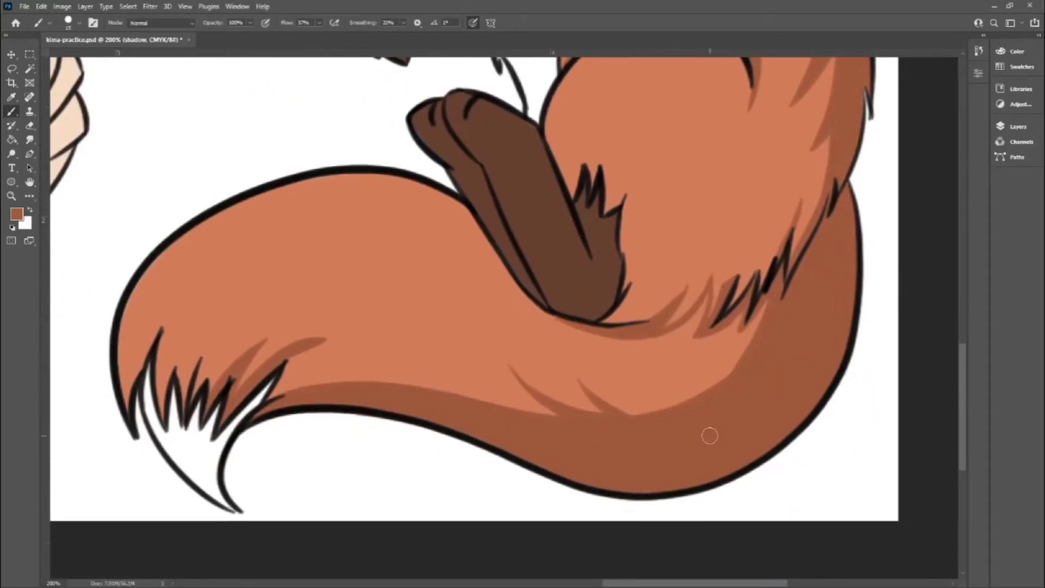
pyautogui.moveTo(741, 352); pyautogui.dragTo(684, 376)
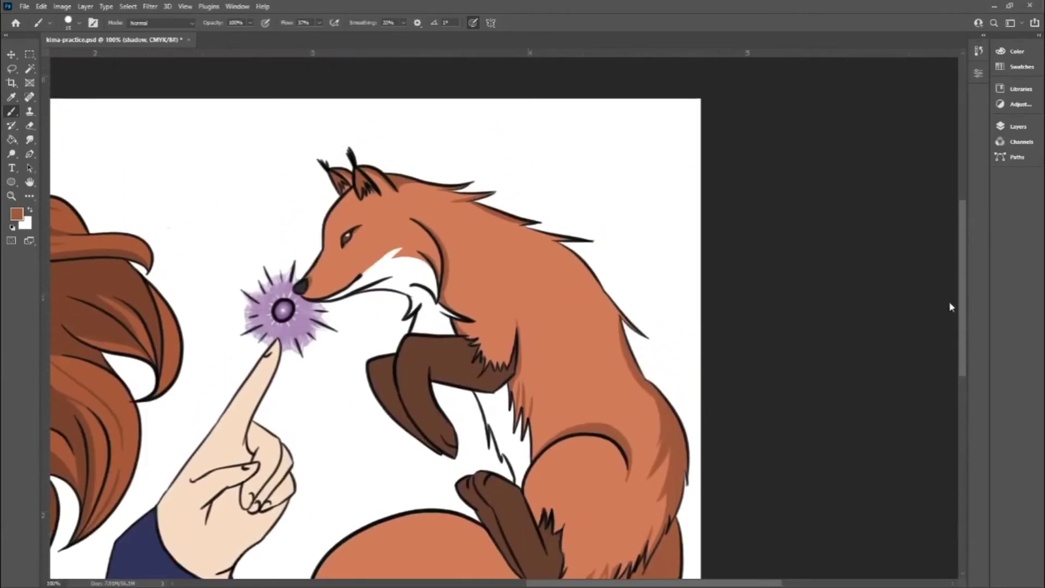
# Add upward fur shading on the tail-side fur and curved shadows on the tail.
pyautogui.moveTo(670, 419); pyautogui.dragTo(530, 557)
pyautogui.moveTo(539, 381)
pyautogui.mouseDown()
pyautogui.moveTo(601, 496)
pyautogui.moveTo(635, 359)
pyautogui.moveTo(551, 308)
pyautogui.mouseUp()
pyautogui.moveTo(963, 338); pyautogui.dragTo(961, 242)
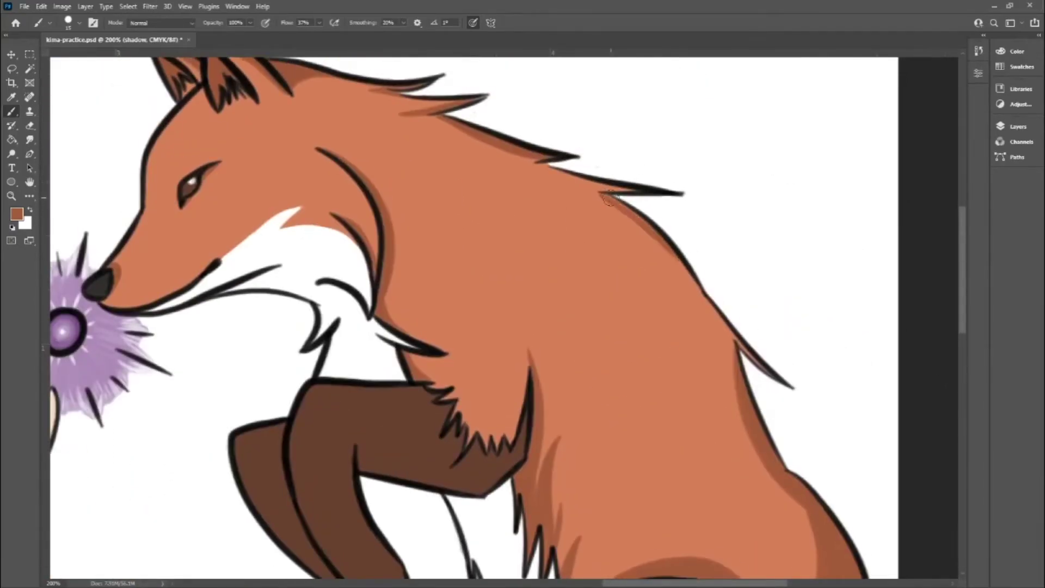
pyautogui.moveTo(702, 306); pyautogui.dragTo(780, 221)
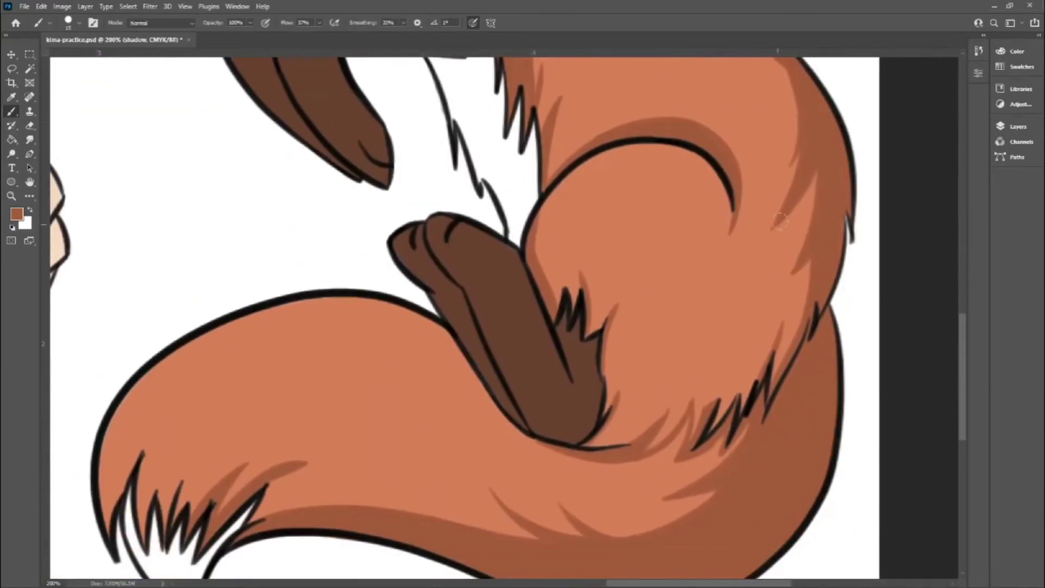
pyautogui.moveTo(758, 388); pyautogui.dragTo(761, 330)
pyautogui.moveTo(731, 411); pyautogui.dragTo(741, 331)
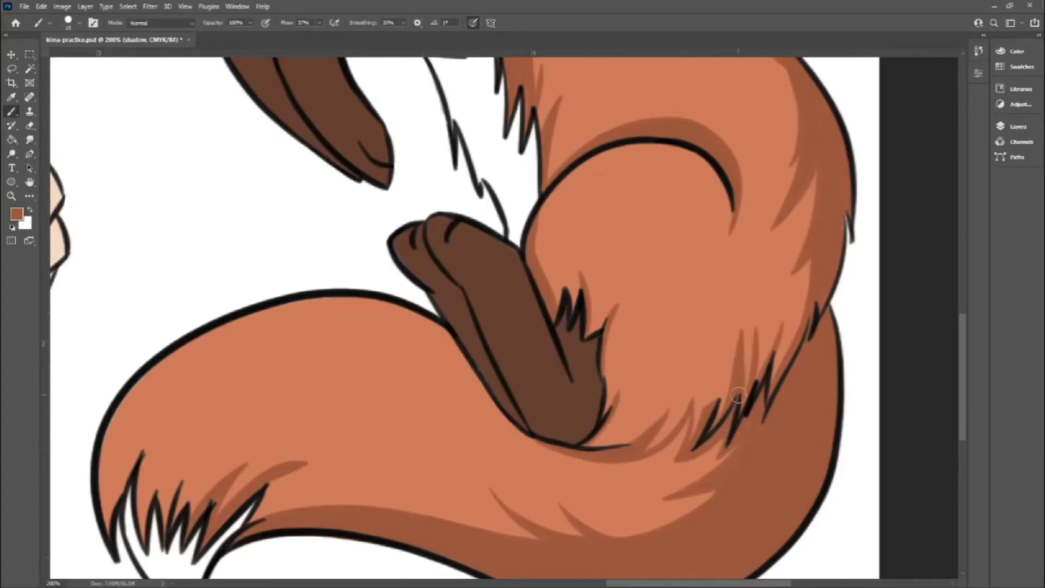
pyautogui.moveTo(676, 384); pyautogui.dragTo(634, 435)
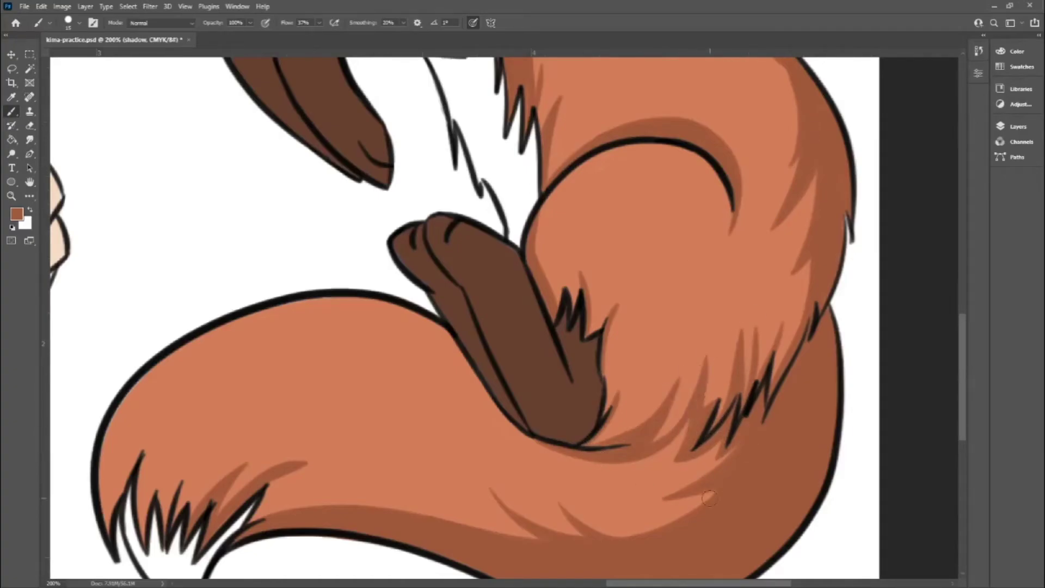
# Sample a pale grey and paint shadow under the paw on the white chest fur.
pyautogui.moveTo(965, 402); pyautogui.dragTo(952, 292)
pyautogui.scroll(-2, 583, 250)
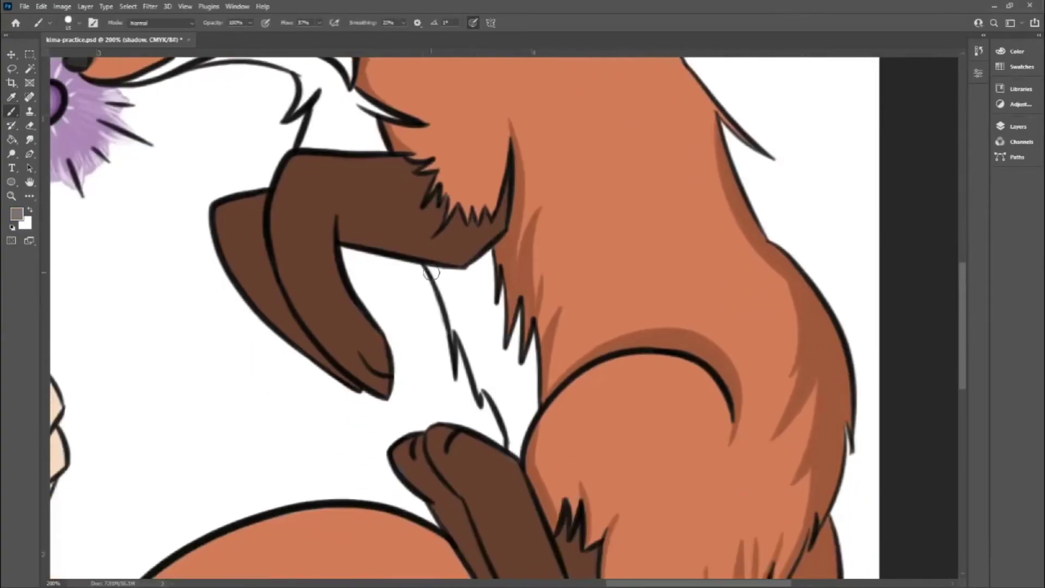
pyautogui.press('i')
pyautogui.press('b')
pyautogui.moveTo(431, 270); pyautogui.dragTo(478, 318)
pyautogui.moveTo(488, 253)
pyautogui.mouseDown()
pyautogui.moveTo(466, 279)
pyautogui.moveTo(528, 369)
pyautogui.mouseUp()
# Paint grey shadow down the fox's white chest strip and over its white tail tip.
pyautogui.scroll(-2, 474, 310)
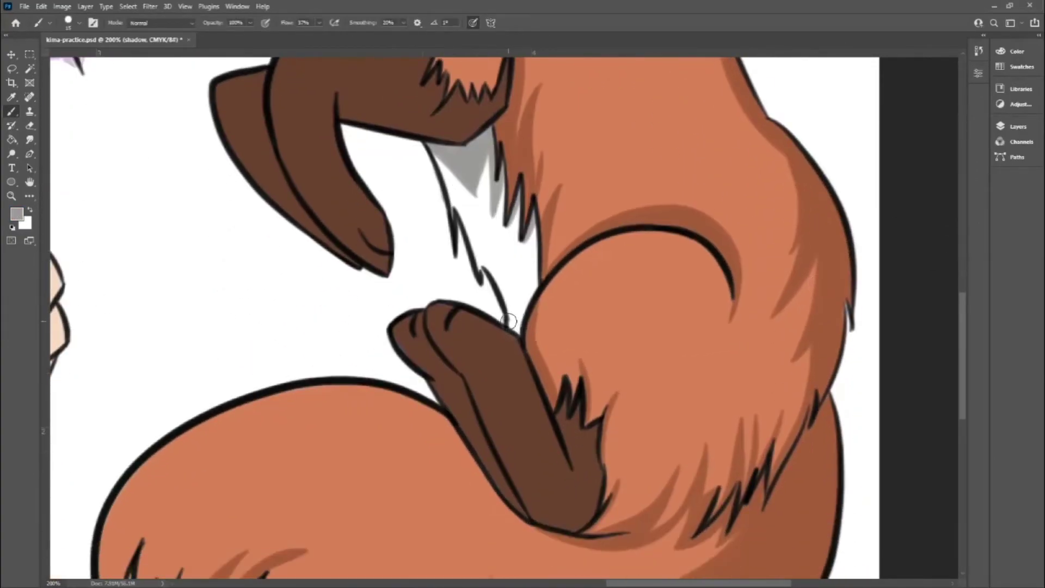
pyautogui.moveTo(538, 229); pyautogui.dragTo(531, 284)
pyautogui.scroll(2, 517, 325)
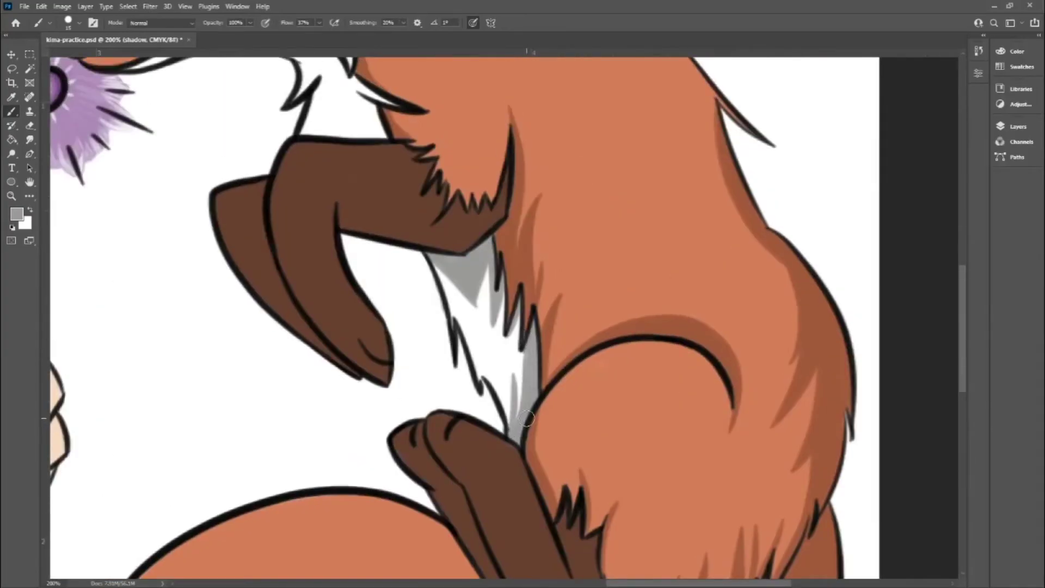
pyautogui.scroll(3, 349, 311)
pyautogui.moveTo(361, 288); pyautogui.dragTo(384, 326)
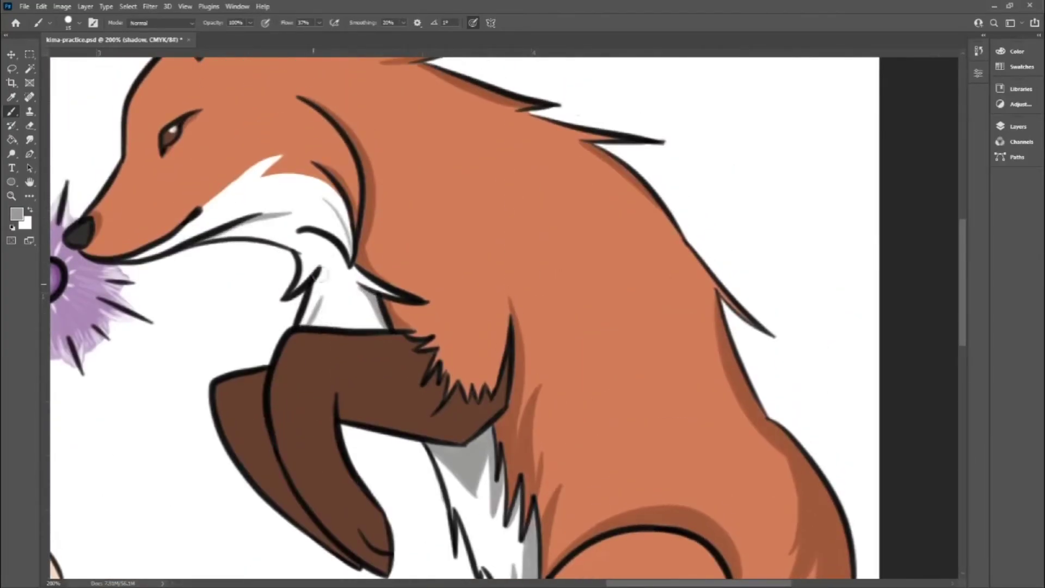
pyautogui.moveTo(310, 240); pyautogui.dragTo(350, 282)
pyautogui.moveTo(962, 250); pyautogui.dragTo(961, 370)
pyautogui.moveTo(197, 522)
pyautogui.mouseDown()
pyautogui.moveTo(168, 472)
pyautogui.moveTo(233, 422)
pyautogui.mouseUp()
pyautogui.scroll(-5, 188, 497)
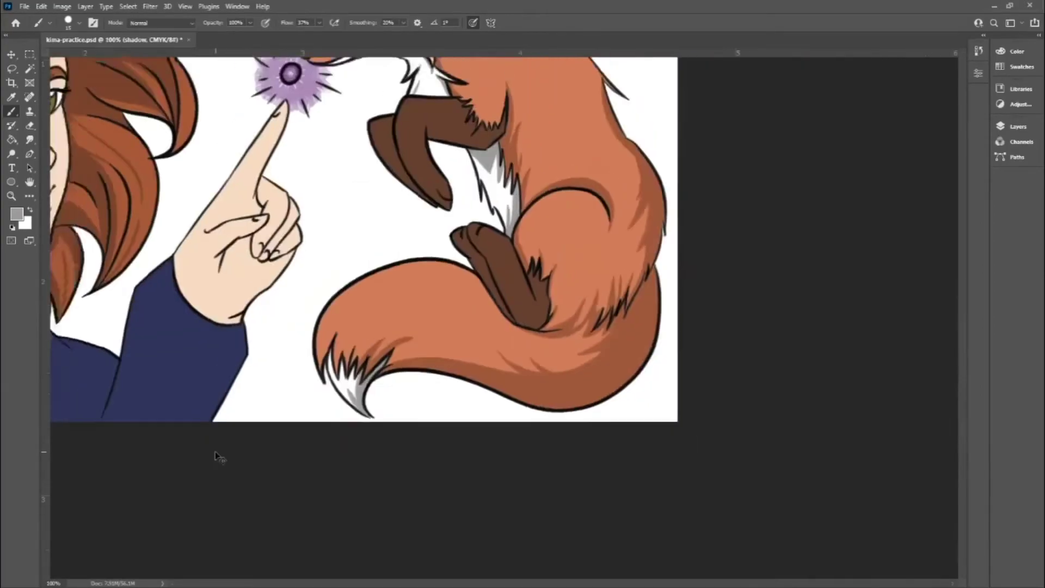
# Paint grey shadow into the whites of both of the girl's eyes.
pyautogui.scroll(8, 539, 278)
pyautogui.scroll(2, 610, 273)
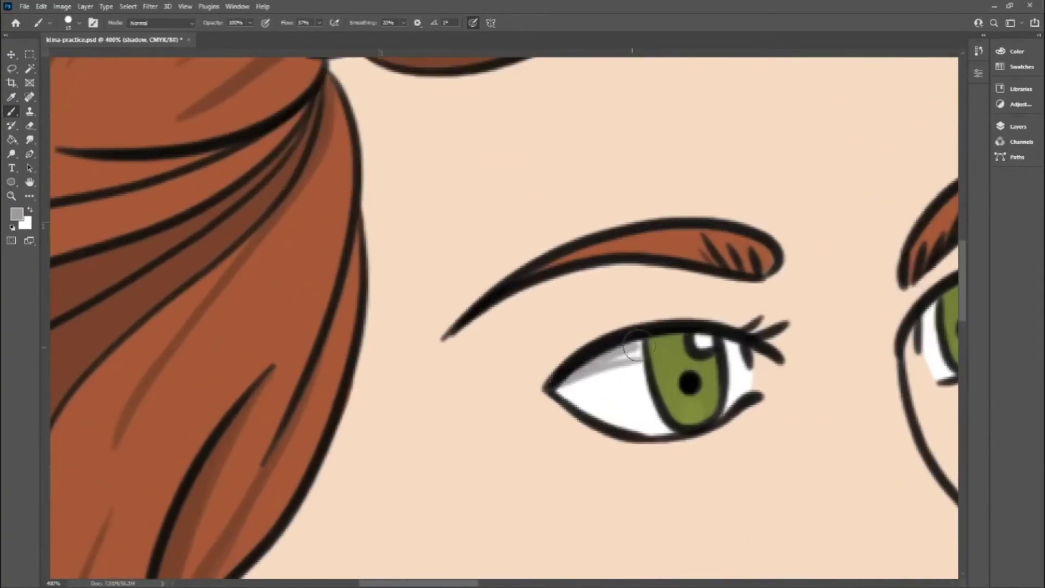
pyautogui.moveTo(567, 370); pyautogui.dragTo(643, 343)
pyautogui.moveTo(907, 289); pyautogui.dragTo(481, 289)
pyautogui.moveTo(566, 286); pyautogui.dragTo(558, 302)
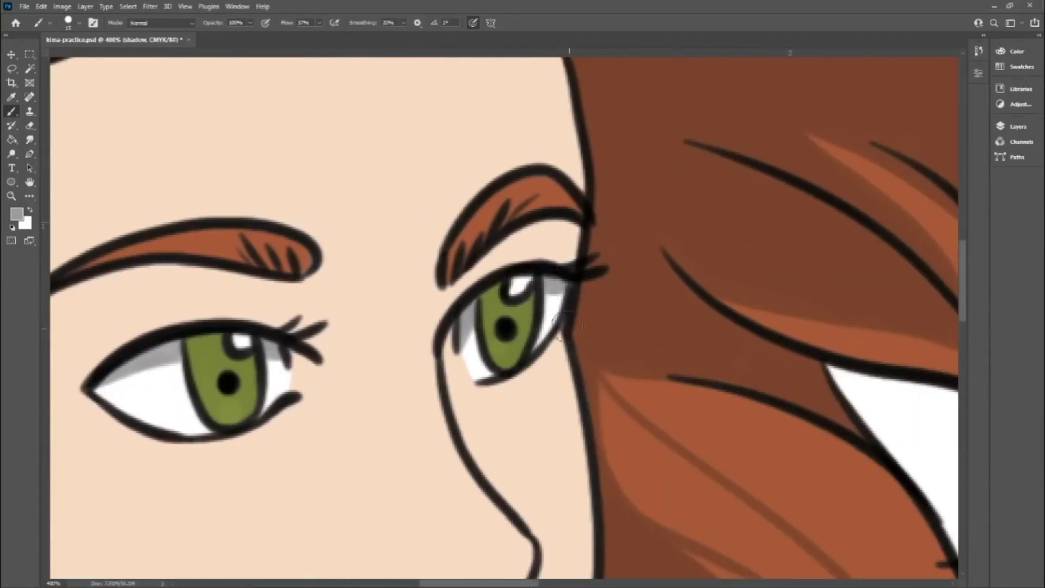
# Sample the iris green to darken the top of the iris, then pick up the skin colour.
pyautogui.keyDown('alt'); pyautogui.click(494, 289); pyautogui.keyUp('alt')
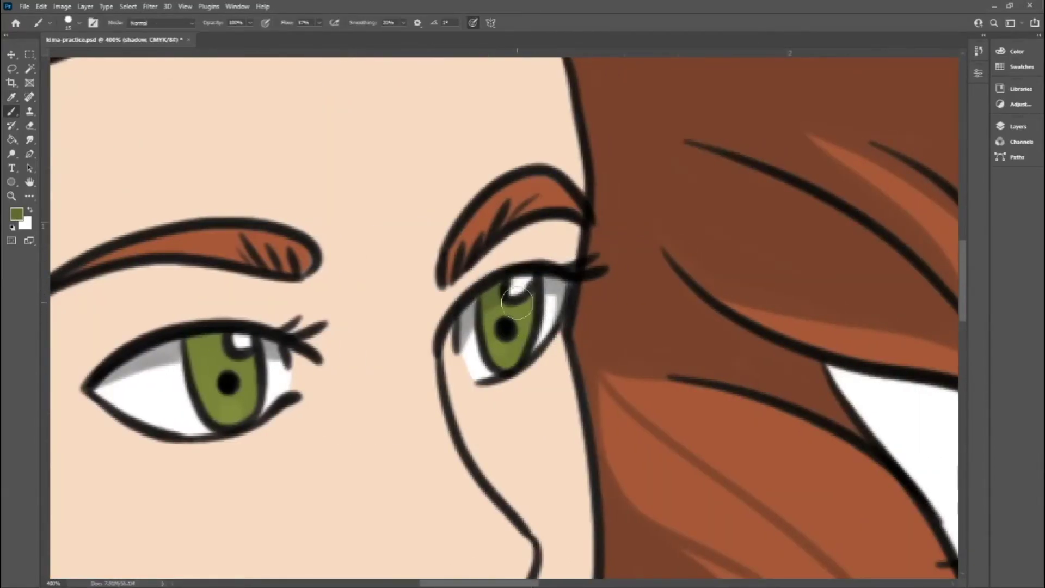
pyautogui.moveTo(185, 346); pyautogui.dragTo(226, 348)
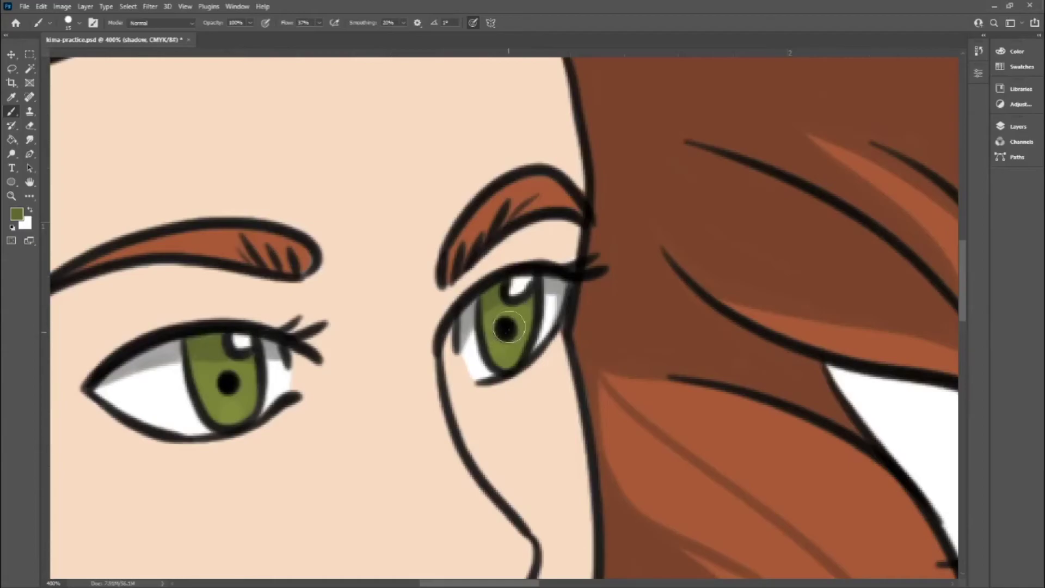
pyautogui.scroll(-2, 509, 327)
pyautogui.scroll(-3, 509, 327)
pyautogui.keyDown('alt'); pyautogui.click(329, 327); pyautogui.keyUp('alt')
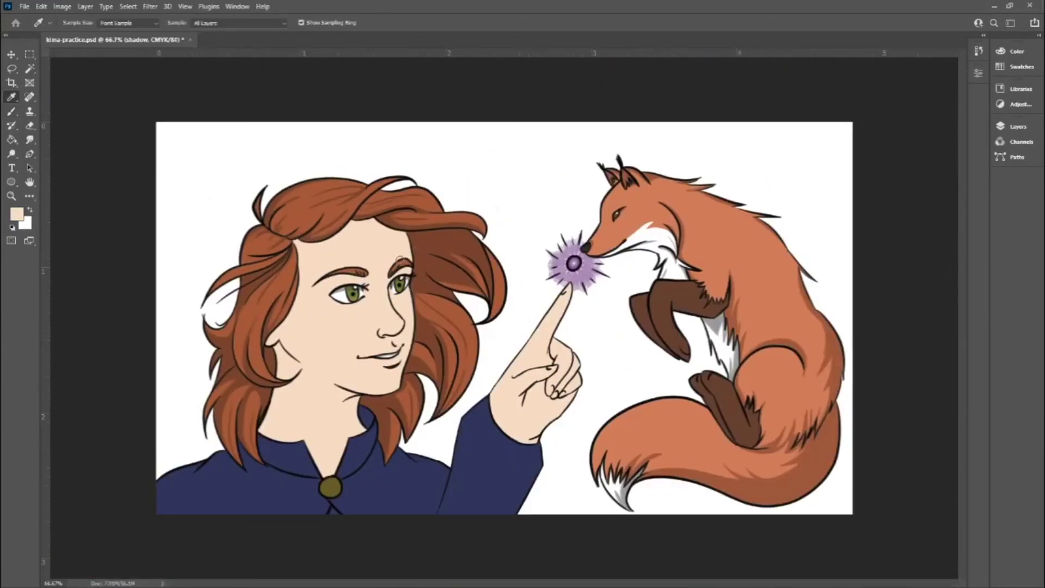
# Paint tan shadows between the fingers, under the index finger and along the wrist.
pyautogui.scroll(5, 509, 415)
pyautogui.press('b')
pyautogui.moveTo(604, 343)
pyautogui.mouseDown()
pyautogui.moveTo(675, 289)
pyautogui.moveTo(763, 357)
pyautogui.moveTo(675, 294)
pyautogui.moveTo(708, 362)
pyautogui.moveTo(717, 273)
pyautogui.moveTo(708, 327)
pyautogui.mouseUp()
pyautogui.moveTo(776, 340); pyautogui.dragTo(730, 354)
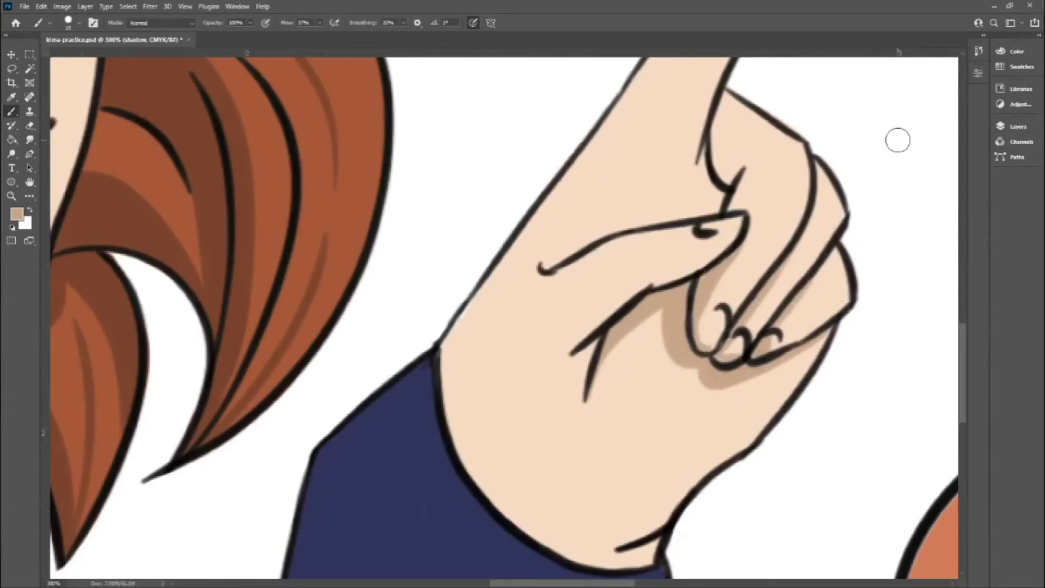
pyautogui.moveTo(730, 239)
pyautogui.mouseDown()
pyautogui.moveTo(659, 283)
pyautogui.moveTo(581, 359)
pyautogui.mouseUp()
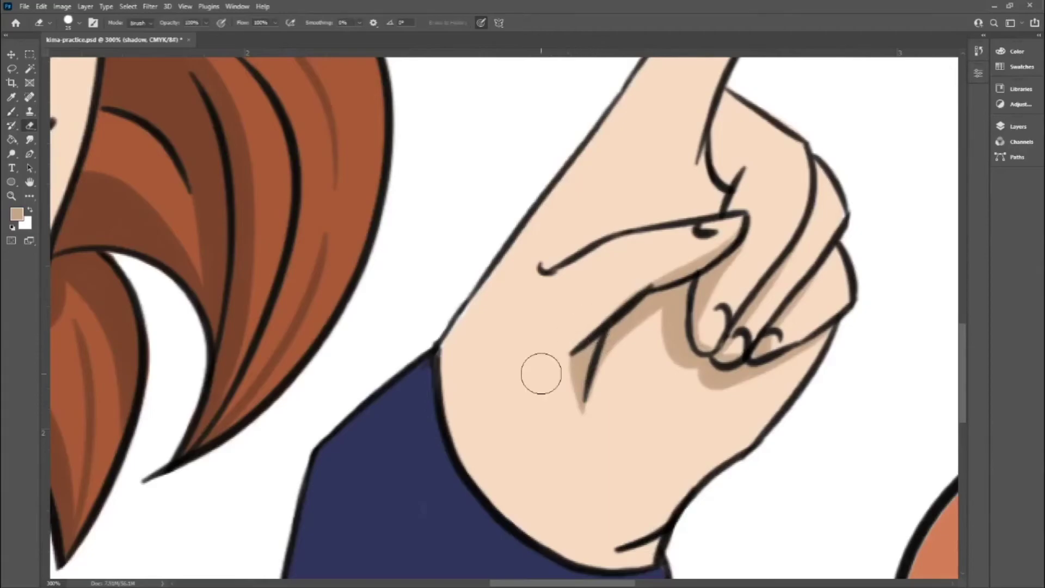
pyautogui.scroll(3, 541, 374)
pyautogui.scroll(-5, 453, 218)
pyautogui.moveTo(453, 218)
pyautogui.mouseDown()
pyautogui.moveTo(635, 427)
pyautogui.moveTo(653, 431)
pyautogui.mouseUp()
pyautogui.moveTo(558, 391); pyautogui.dragTo(604, 387)
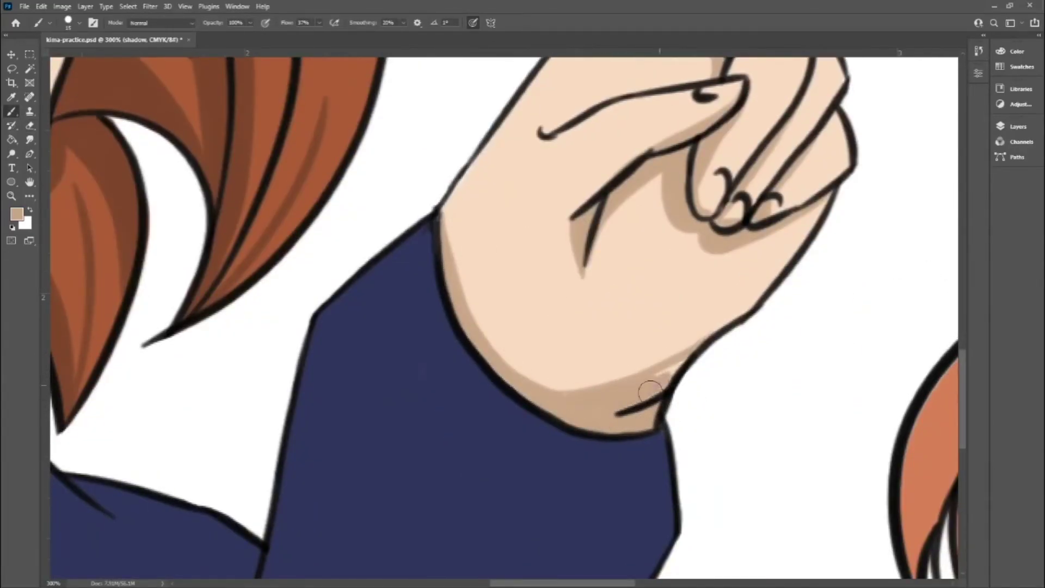
# Shade the neck's left edge down to the collar in tan.
pyautogui.scroll(5, 811, 252)
pyautogui.hscroll(-3, 290, 494)
pyautogui.moveTo(313, 310)
pyautogui.mouseDown()
pyautogui.moveTo(222, 479)
pyautogui.moveTo(311, 311)
pyautogui.moveTo(262, 397)
pyautogui.mouseUp()
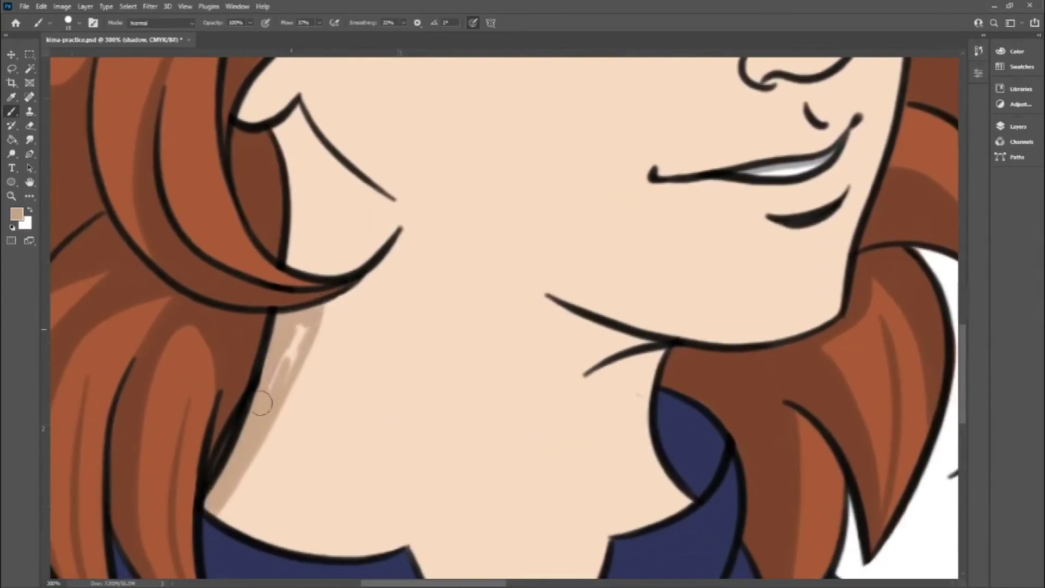
pyautogui.moveTo(332, 275); pyautogui.dragTo(327, 156)
pyautogui.scroll(5, 366, 303)
pyautogui.moveTo(294, 288)
pyautogui.mouseDown()
pyautogui.moveTo(322, 420)
pyautogui.moveTo(326, 350)
pyautogui.moveTo(365, 332)
pyautogui.mouseUp()
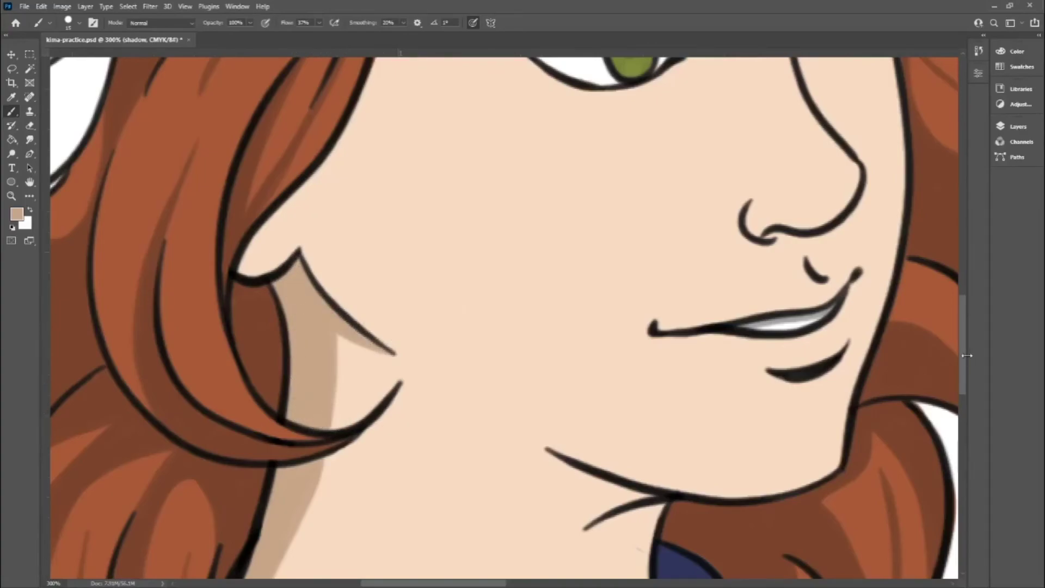
pyautogui.scroll(8, 305, 381)
pyautogui.moveTo(294, 381)
pyautogui.mouseDown()
pyautogui.moveTo(250, 447)
pyautogui.moveTo(343, 310)
pyautogui.mouseUp()
pyautogui.scroll(5, 361, 283)
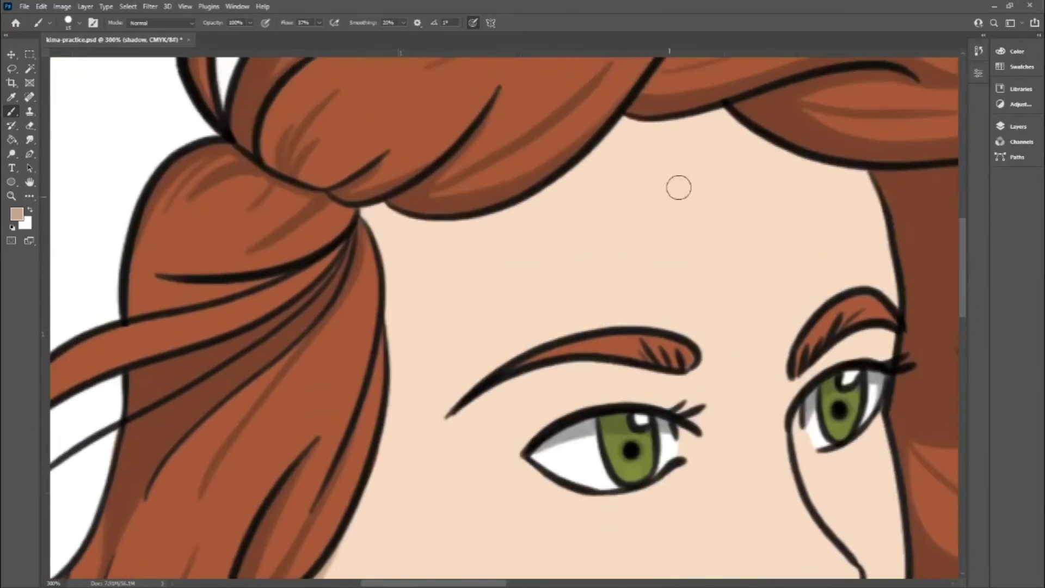
# Shade the forehead hairline, the face edge under the hair and beside the nose.
pyautogui.moveTo(865, 176); pyautogui.dragTo(624, 127)
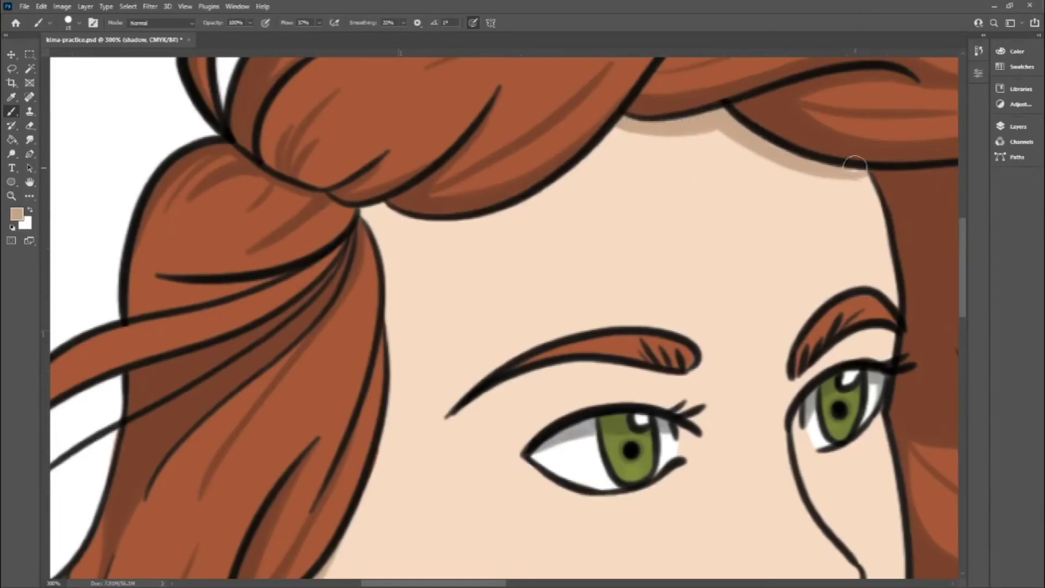
pyautogui.hscroll(5, 879, 238)
pyautogui.moveTo(544, 253); pyautogui.dragTo(518, 181)
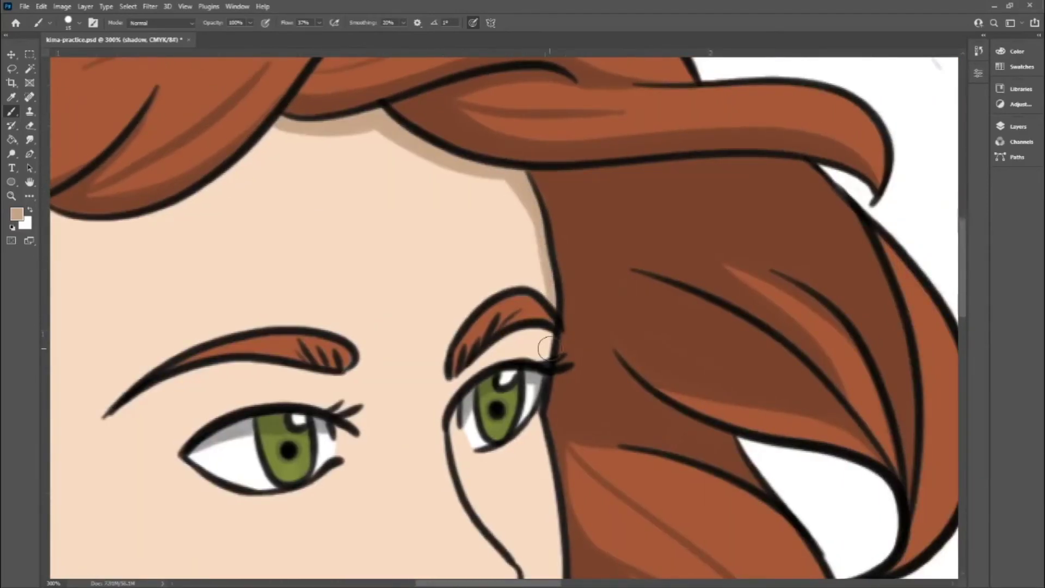
pyautogui.scroll(-2, 544, 327)
pyautogui.scroll(-4, 871, 289)
pyautogui.moveTo(410, 276); pyautogui.dragTo(427, 329)
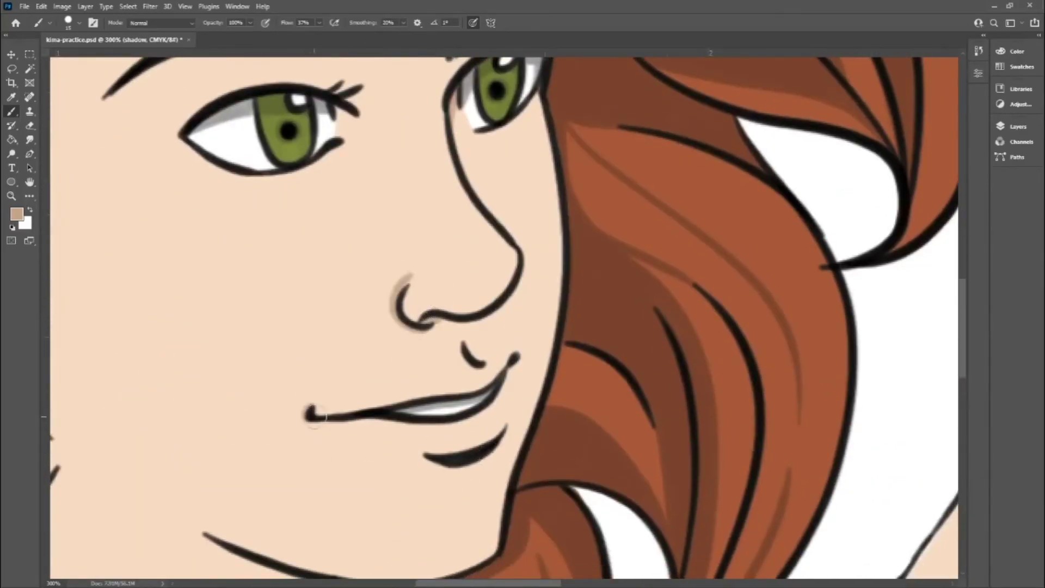
pyautogui.scroll(3, 959, 327)
pyautogui.scroll(-7, 959, 328)
pyautogui.hscroll(-3, 959, 328)
pyautogui.moveTo(449, 227); pyautogui.dragTo(547, 283)
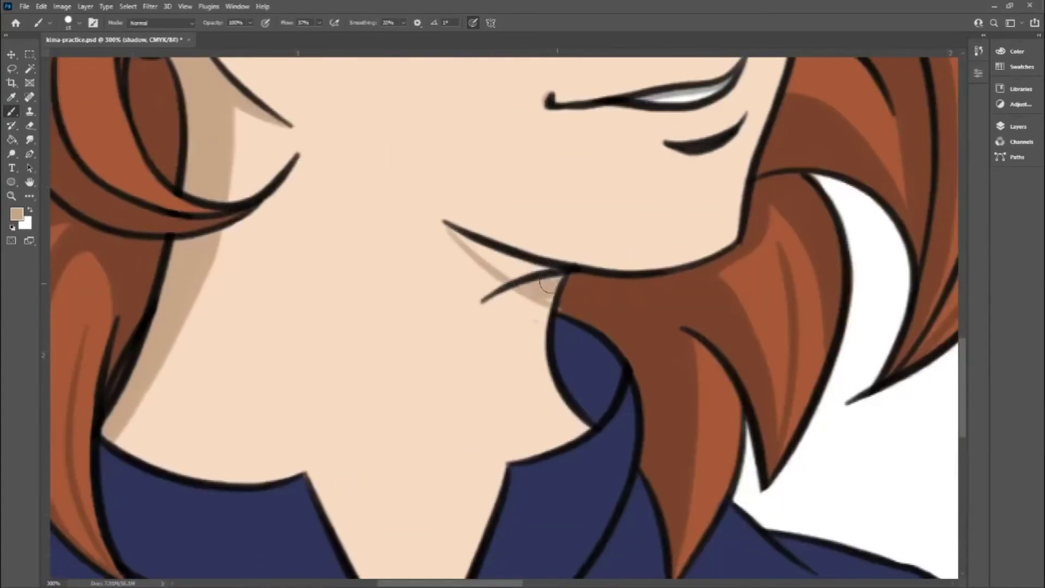
# Paint a tan shadow along the jaw line and extend it down the neck edge.
pyautogui.moveTo(454, 230)
pyautogui.mouseDown()
pyautogui.moveTo(548, 279)
pyautogui.moveTo(578, 426)
pyautogui.mouseUp()
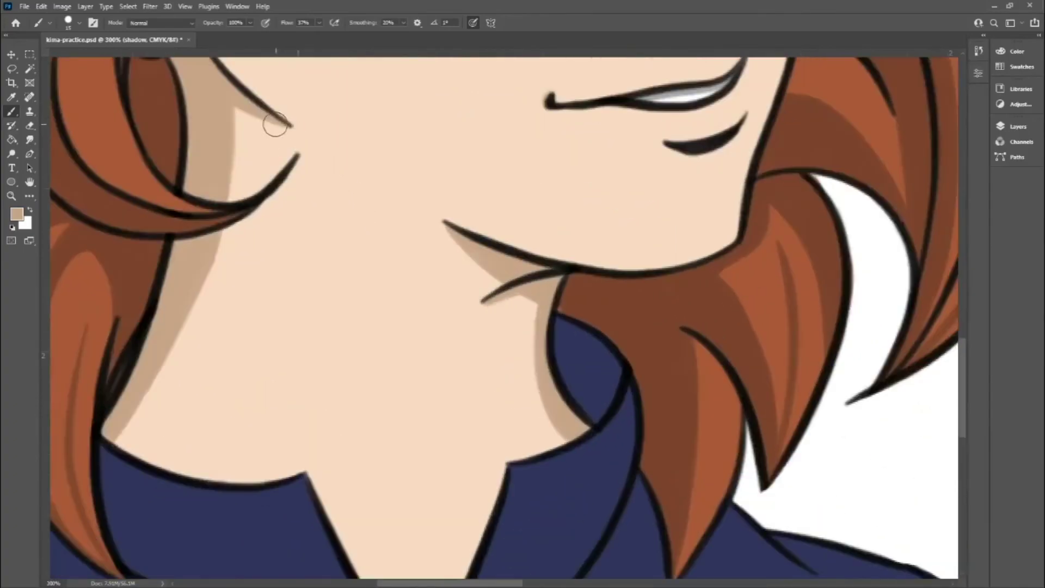
pyautogui.moveTo(273, 116); pyautogui.dragTo(450, 229)
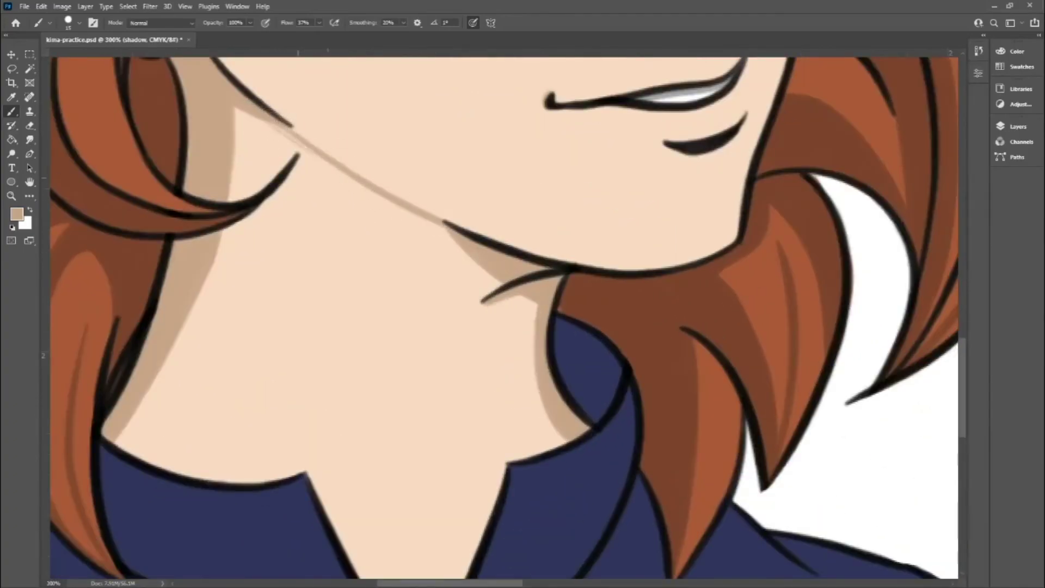
pyautogui.moveTo(239, 109); pyautogui.dragTo(457, 244)
pyautogui.moveTo(245, 112); pyautogui.dragTo(463, 239)
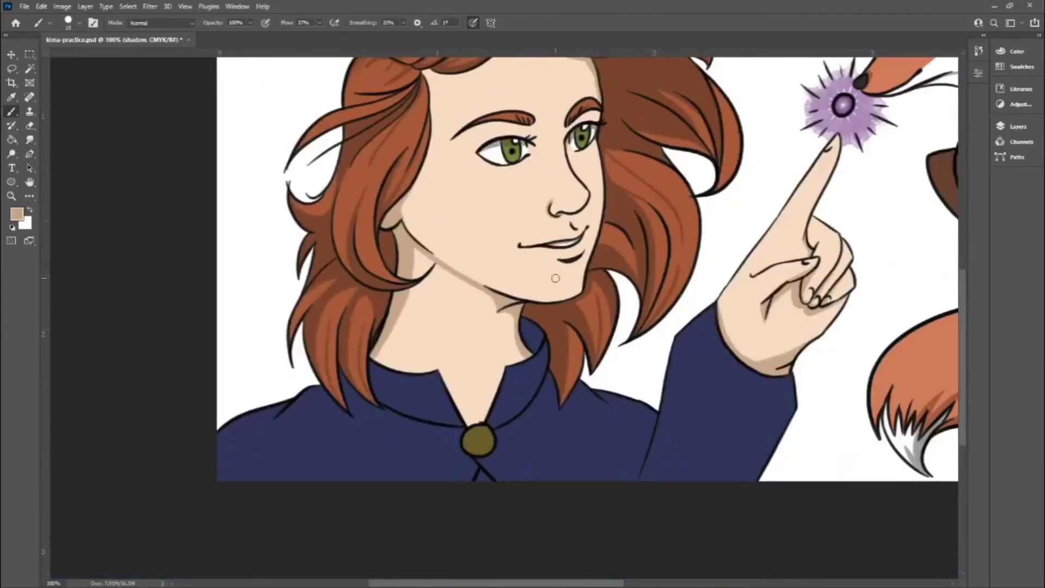
pyautogui.moveTo(487, 273); pyautogui.dragTo(497, 334)
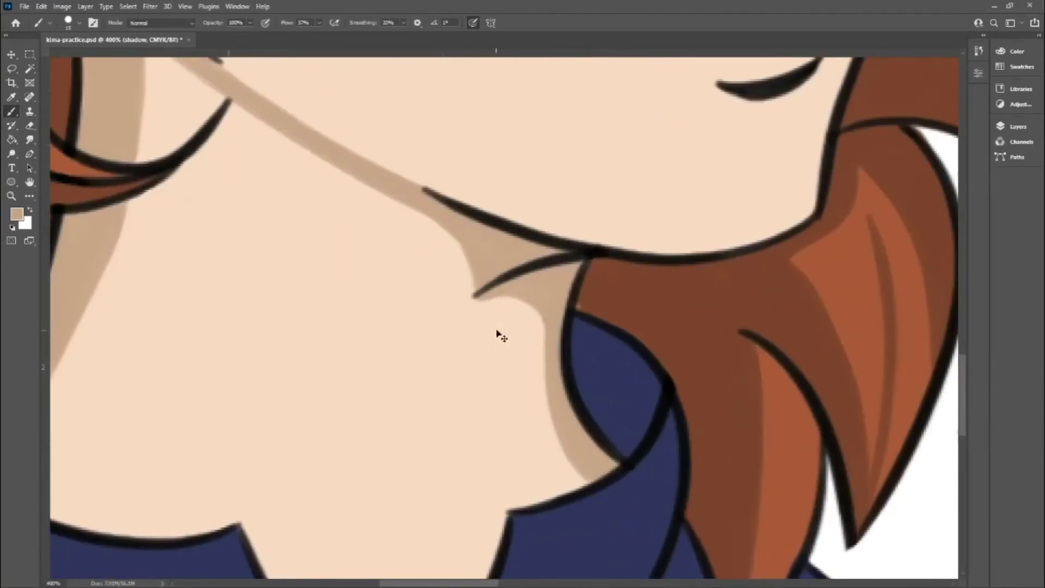
pyautogui.scroll(1, 498, 334)
pyautogui.scroll(-1, 135, 219)
pyautogui.moveTo(135, 218); pyautogui.dragTo(274, 276)
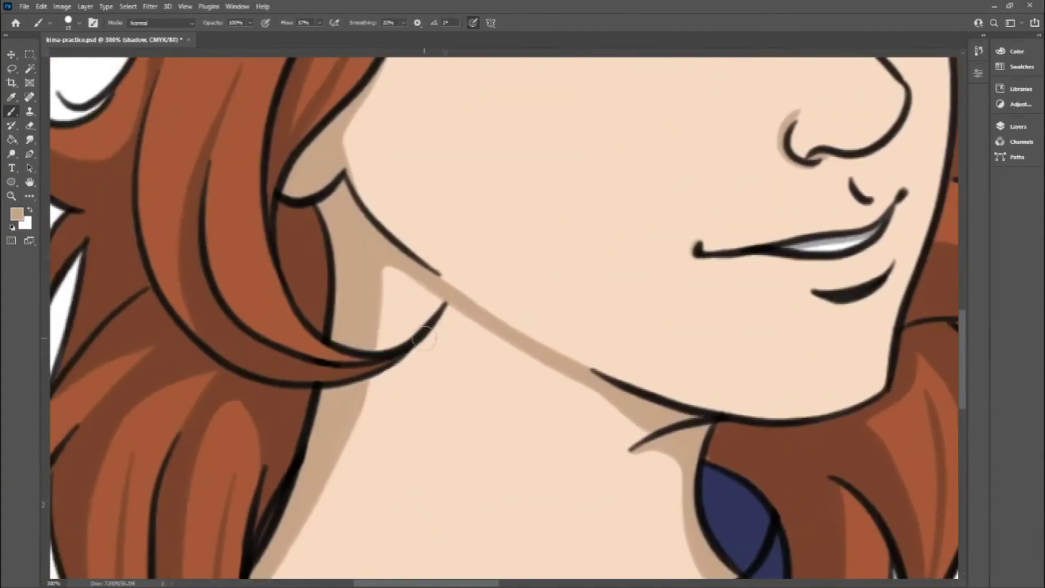
pyautogui.moveTo(865, 290); pyautogui.dragTo(724, 229)
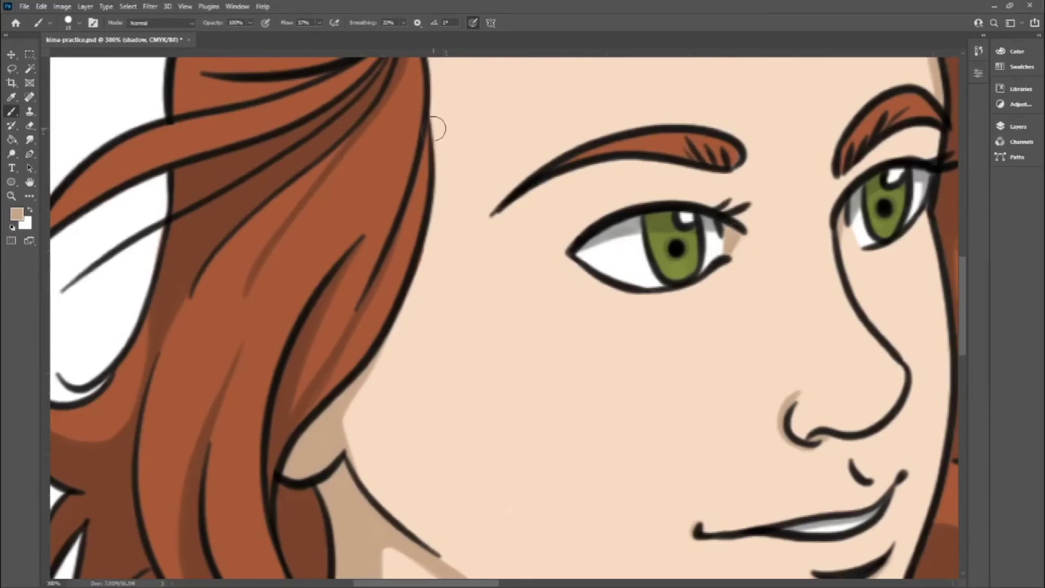
# Add a hairline shadow under the bun and on the forehead, then zoom out to 200%.
pyautogui.moveTo(436, 129); pyautogui.dragTo(435, 369)
pyautogui.moveTo(585, 256)
pyautogui.mouseDown()
pyautogui.moveTo(434, 253)
pyautogui.moveTo(625, 203)
pyautogui.mouseUp()
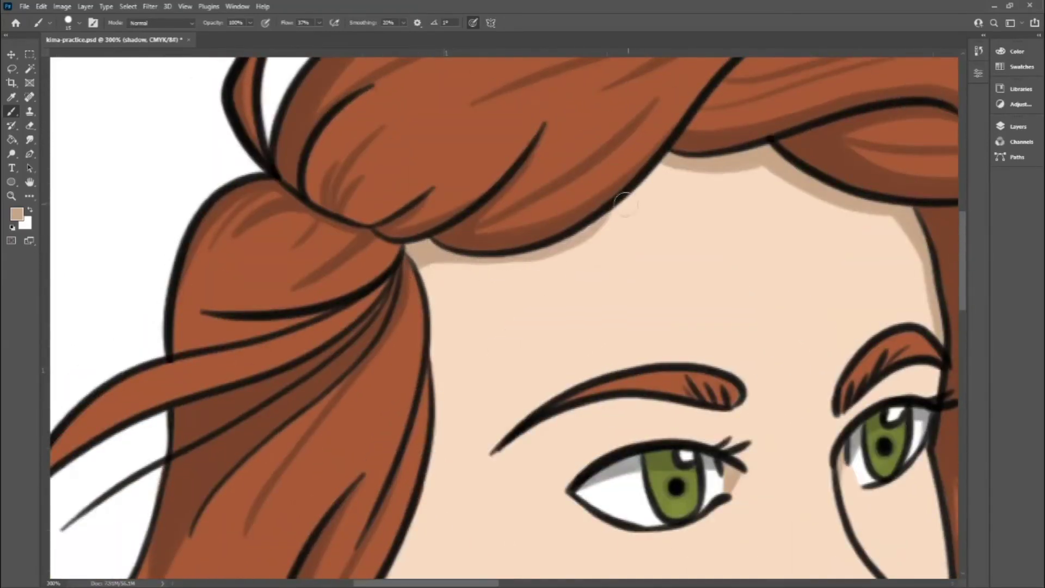
pyautogui.hotkey('ctrl', '-')
pyautogui.hotkey('ctrl', '-')
pyautogui.hotkey('ctrl', '-')
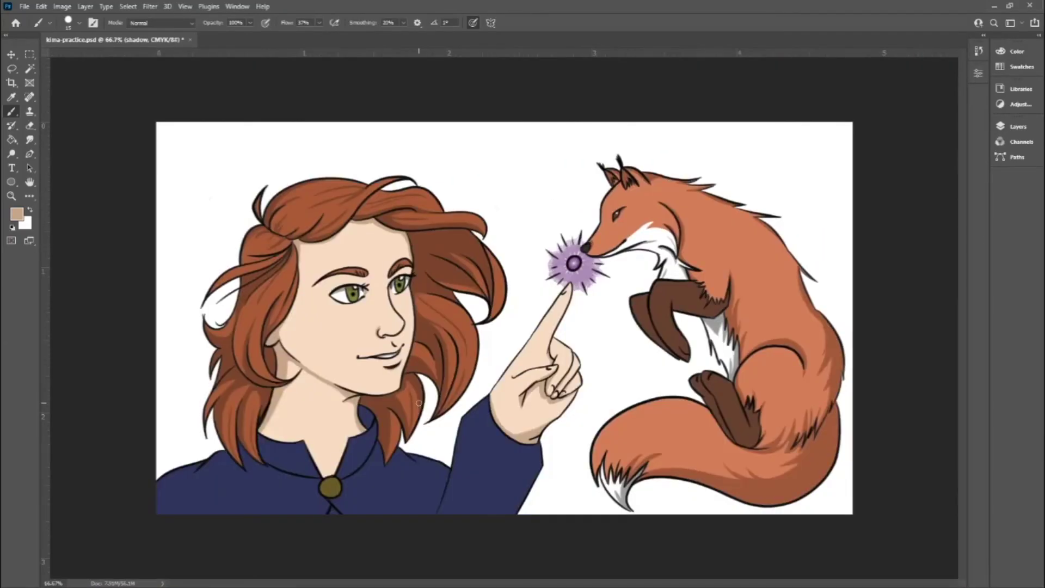
pyautogui.hotkey('ctrl', '-')
pyautogui.scroll(5, 417, 326)
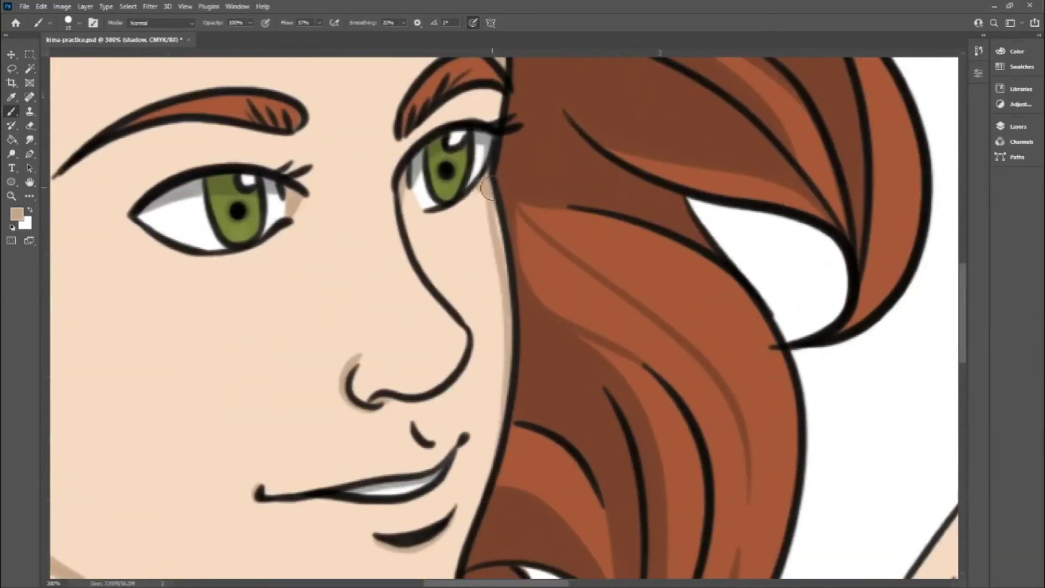
pyautogui.hotkey('ctrl', '-')
pyautogui.scroll(-5, 526, 570)
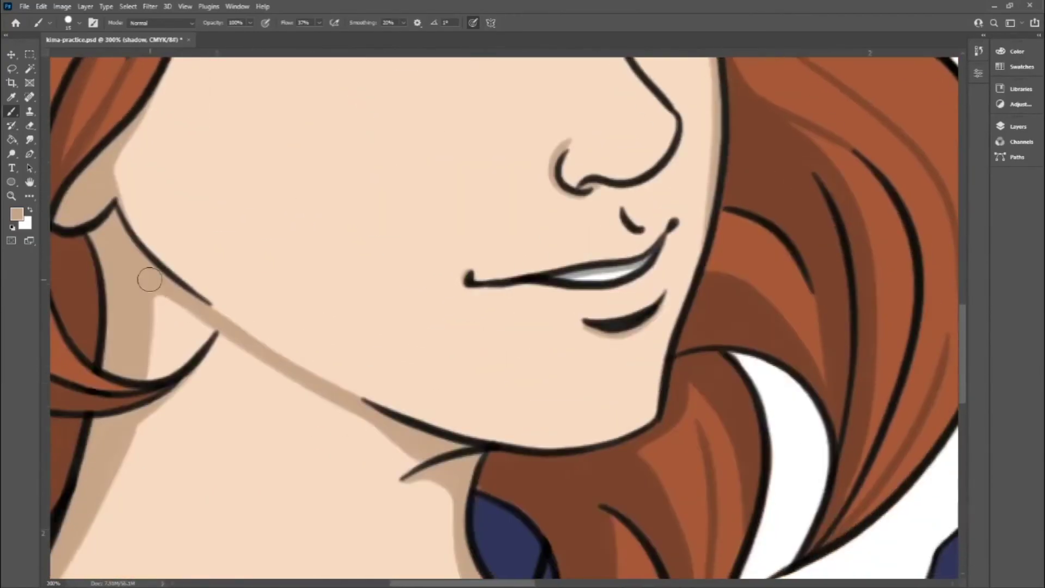
pyautogui.scroll(-2, 964, 331)
pyautogui.scroll(-2, 964, 330)
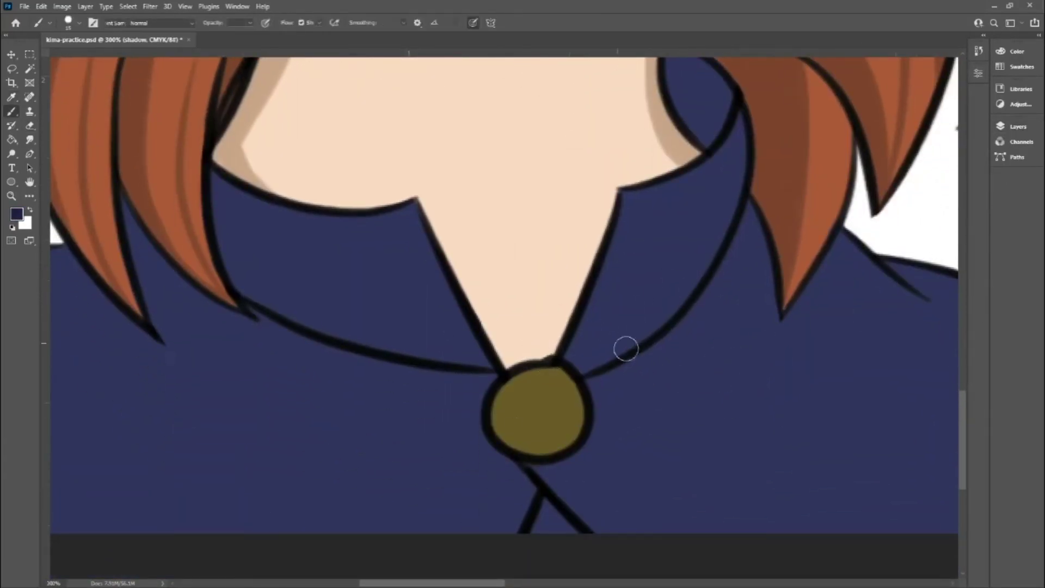
# Shade the right collar band and upper collar near the neck in dark navy.
pyautogui.moveTo(754, 215); pyautogui.dragTo(616, 376)
pyautogui.moveTo(740, 227)
pyautogui.mouseDown()
pyautogui.moveTo(712, 168)
pyautogui.moveTo(586, 369)
pyautogui.moveTo(681, 287)
pyautogui.mouseUp()
pyautogui.scroll(3, 702, 256)
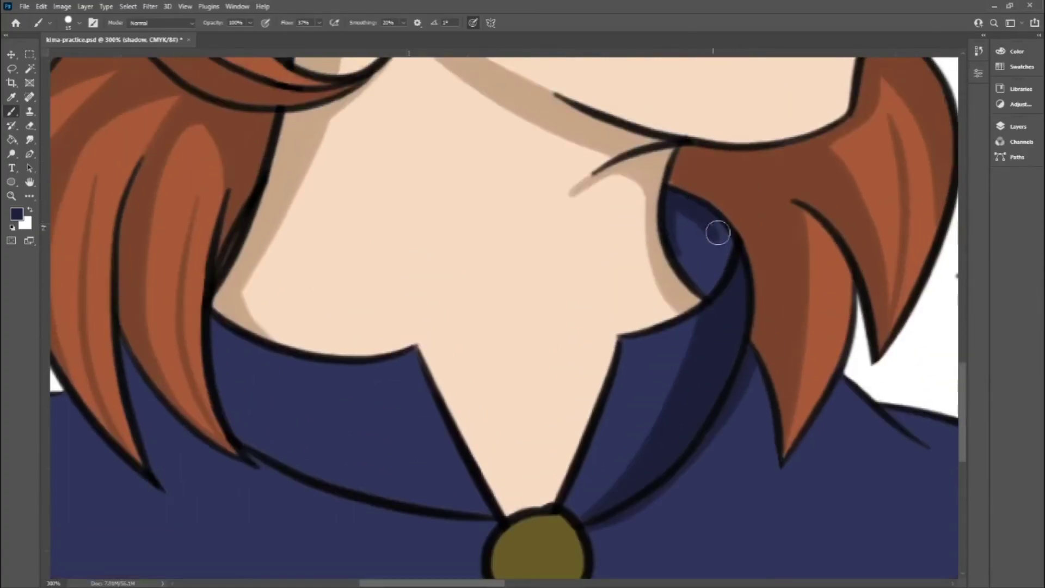
pyautogui.moveTo(716, 231); pyautogui.dragTo(722, 277)
pyautogui.moveTo(762, 409); pyautogui.dragTo(777, 483)
pyautogui.scroll(-4, 653, 463)
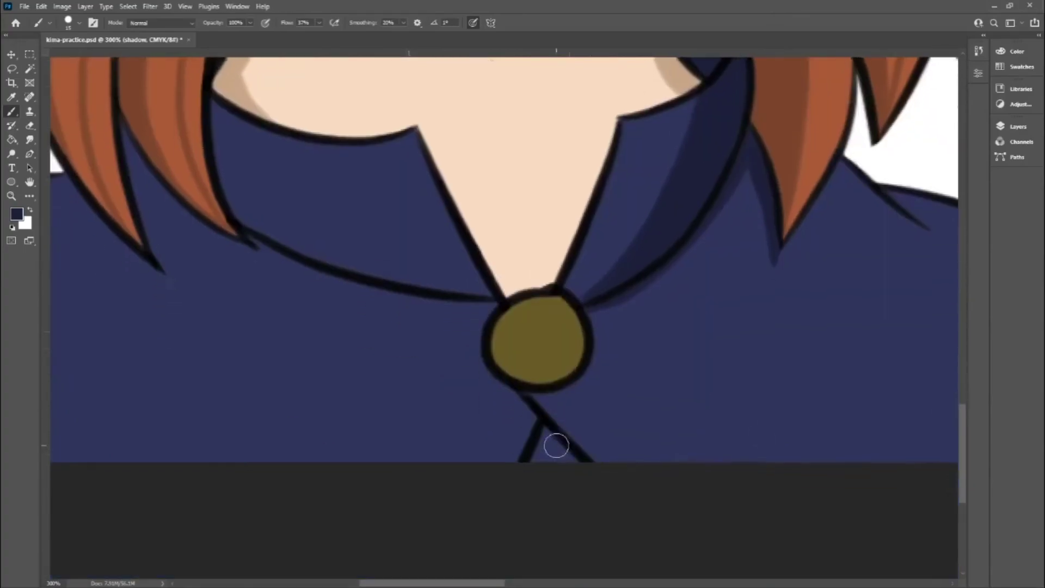
pyautogui.moveTo(509, 389)
pyautogui.mouseDown()
pyautogui.moveTo(499, 294)
pyautogui.moveTo(273, 256)
pyautogui.mouseUp()
pyautogui.hscroll(-4, 305, 266)
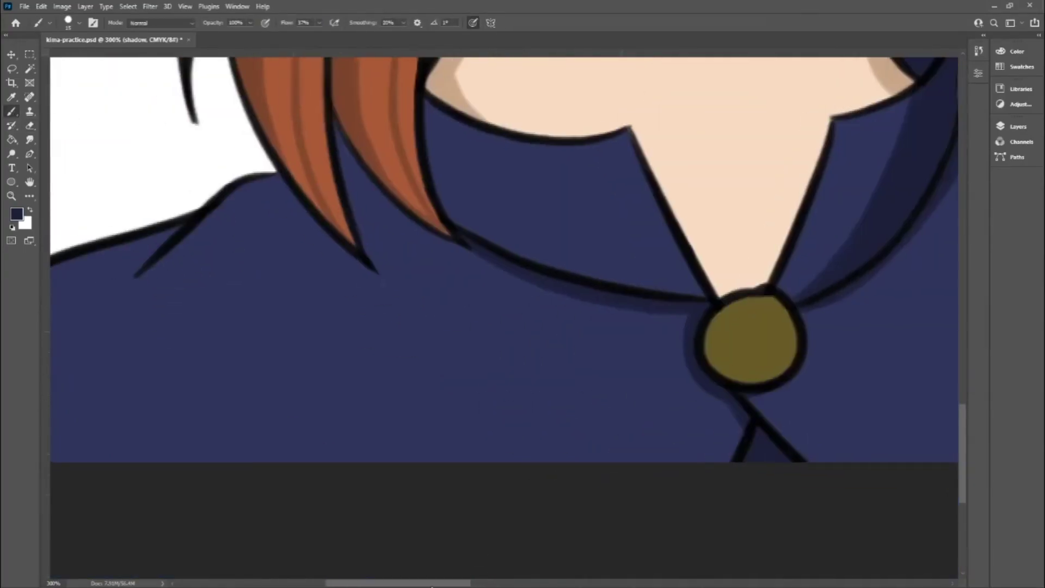
# Paint navy shadow on the jacket between and beneath the two hair strands.
pyautogui.moveTo(350, 157); pyautogui.dragTo(444, 243)
pyautogui.moveTo(338, 145); pyautogui.dragTo(403, 297)
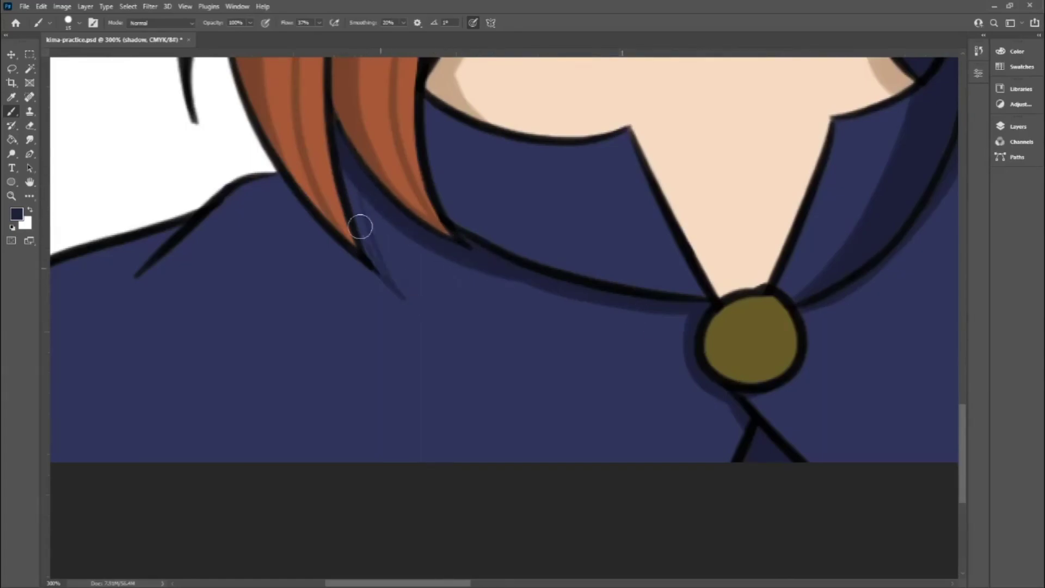
pyautogui.moveTo(344, 176); pyautogui.dragTo(393, 286)
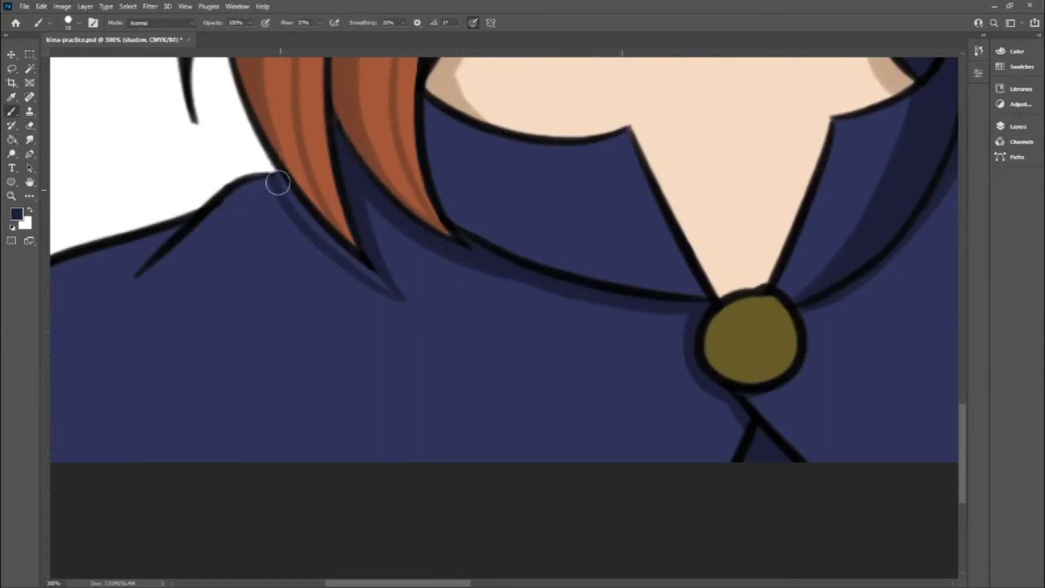
pyautogui.moveTo(272, 180); pyautogui.dragTo(393, 293)
# Add a navy shadow band along the top of the left shoulder and by the collar.
pyautogui.moveTo(117, 289); pyautogui.dragTo(226, 206)
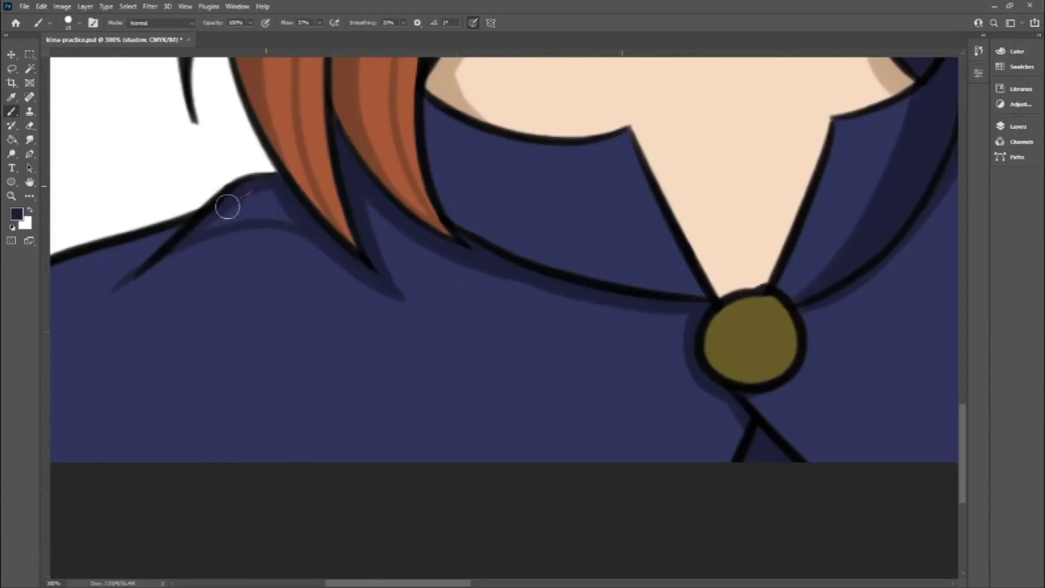
pyautogui.moveTo(297, 226); pyautogui.dragTo(238, 215)
pyautogui.moveTo(84, 306); pyautogui.dragTo(325, 305)
pyautogui.moveTo(218, 337)
pyautogui.mouseDown()
pyautogui.moveTo(380, 256)
pyautogui.moveTo(379, 246)
pyautogui.mouseUp()
pyautogui.moveTo(669, 104); pyautogui.dragTo(700, 226)
# Zoom out to 200% and shade along the raised arm's left edge.
pyautogui.hotkey('ctrl', '-')
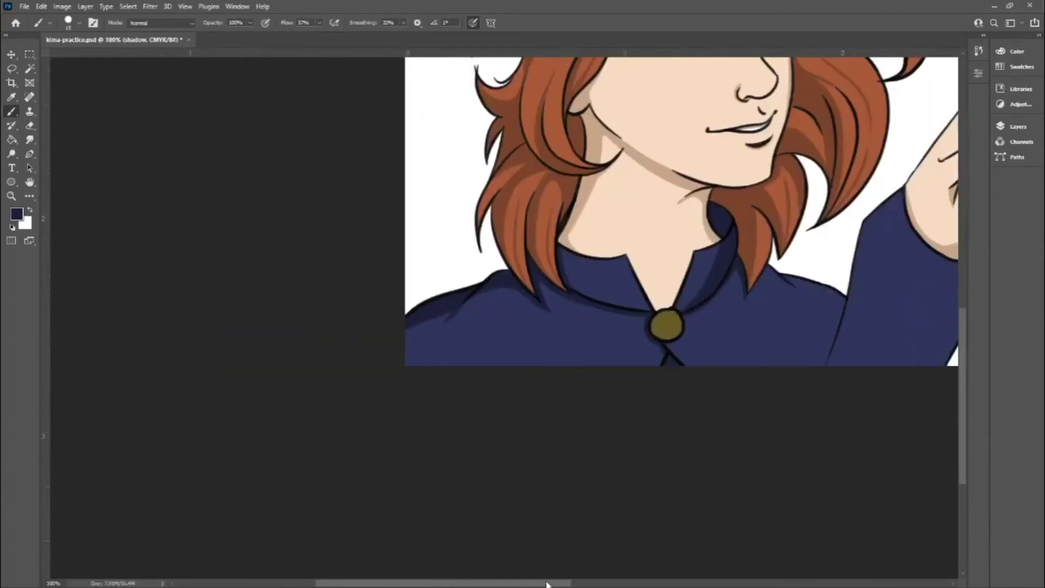
pyautogui.hscroll(5, 693, 418)
pyautogui.hscroll(5, 853, 80)
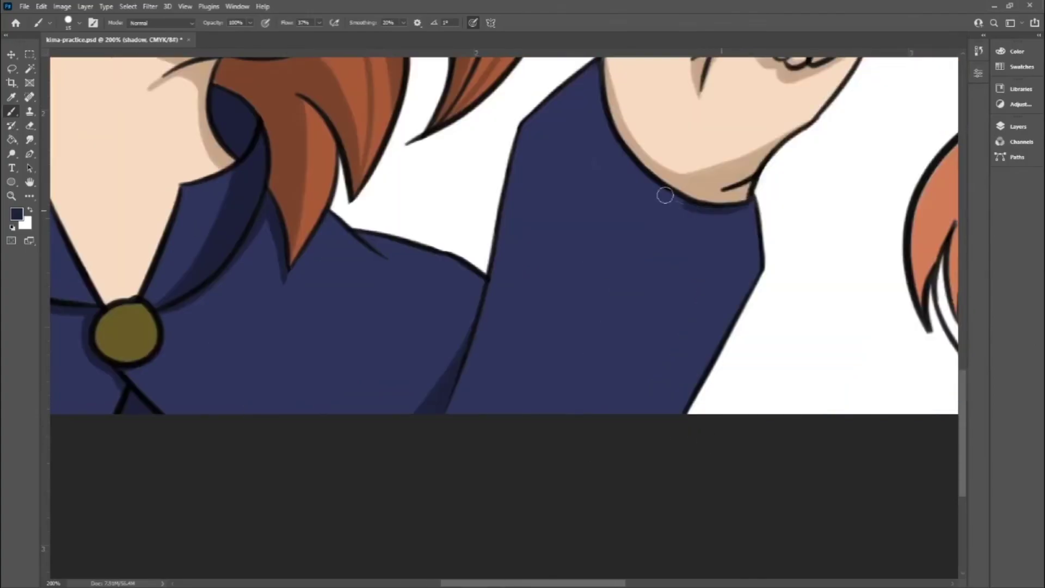
pyautogui.scroll(2, 665, 196)
pyautogui.moveTo(476, 457)
pyautogui.mouseDown()
pyautogui.moveTo(550, 252)
pyautogui.moveTo(569, 270)
pyautogui.moveTo(626, 271)
pyautogui.moveTo(589, 158)
pyautogui.mouseUp()
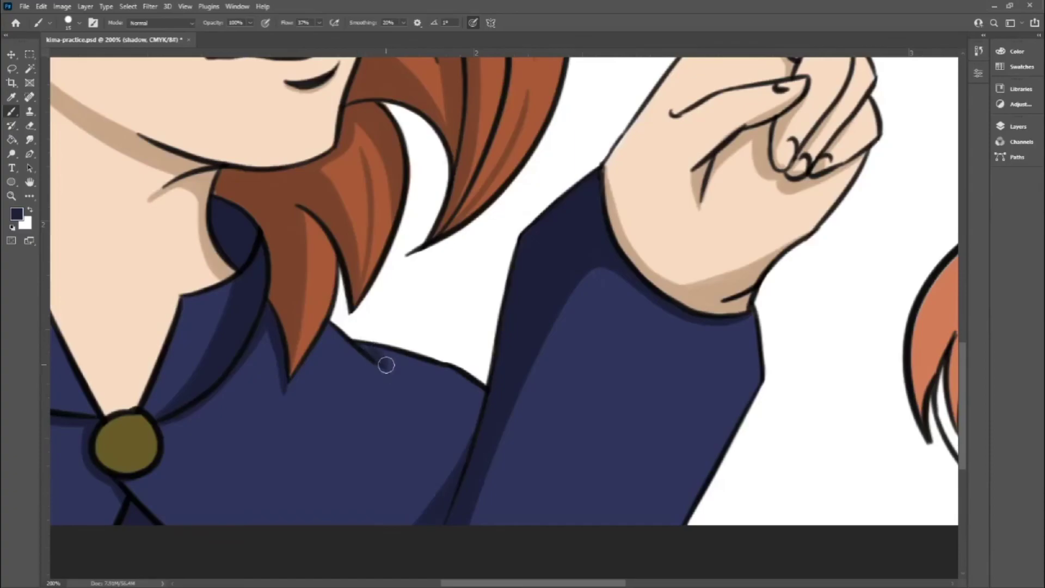